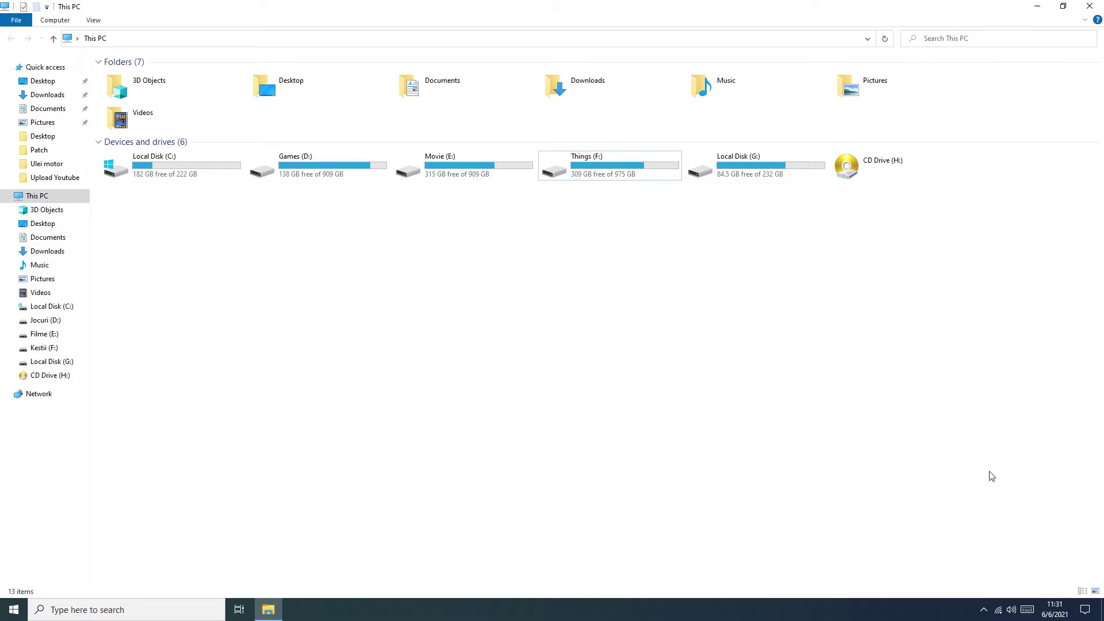
# - Open the computer's system properties from This PC and bring up the System Protection settings
pyautogui.press('Home')
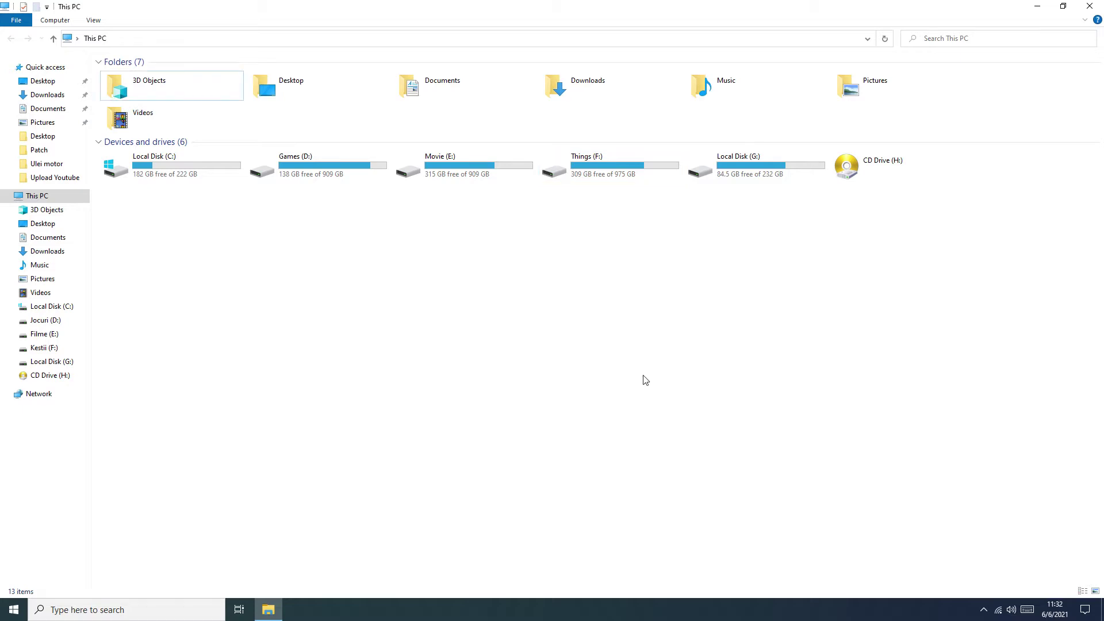
pyautogui.rightClick(413, 321)
pyautogui.click(440, 431)
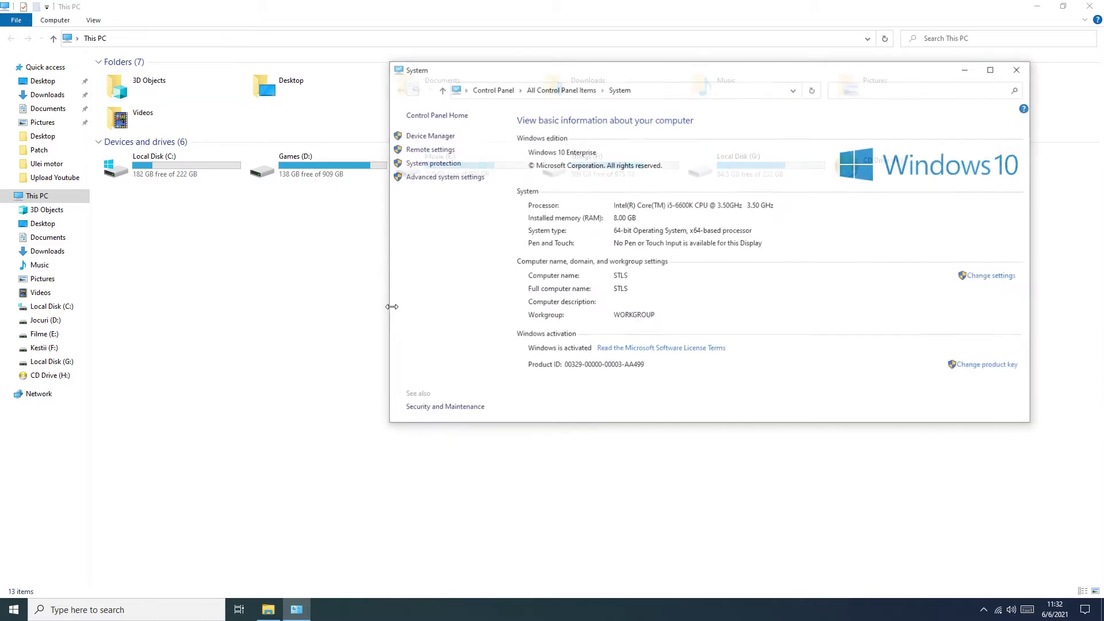
pyautogui.click(431, 163)
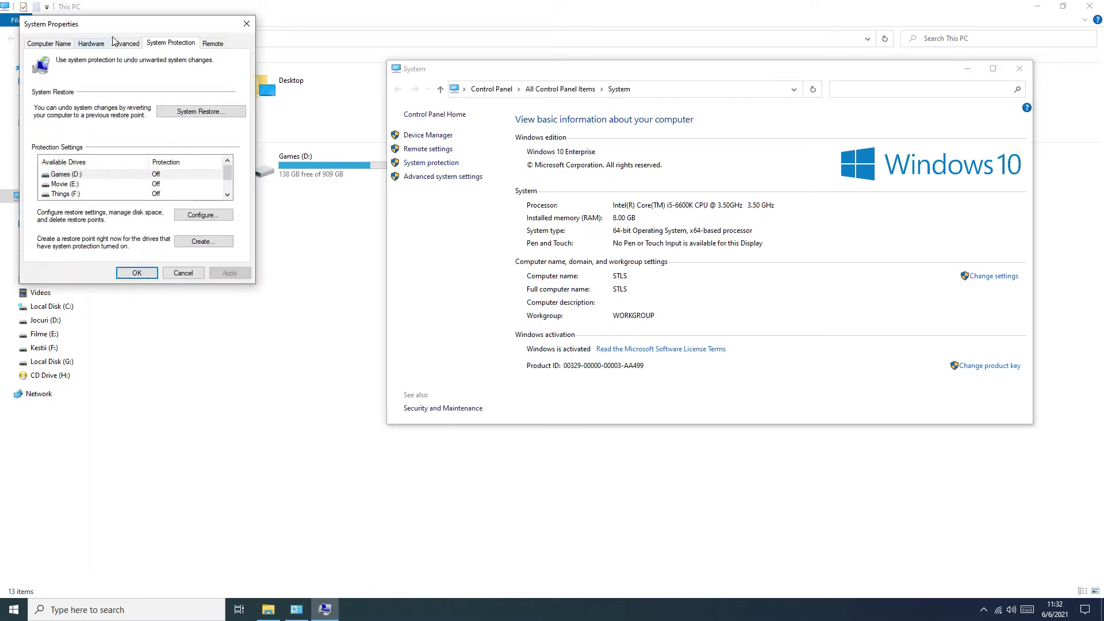
pyautogui.moveTo(135, 22); pyautogui.dragTo(484, 136)
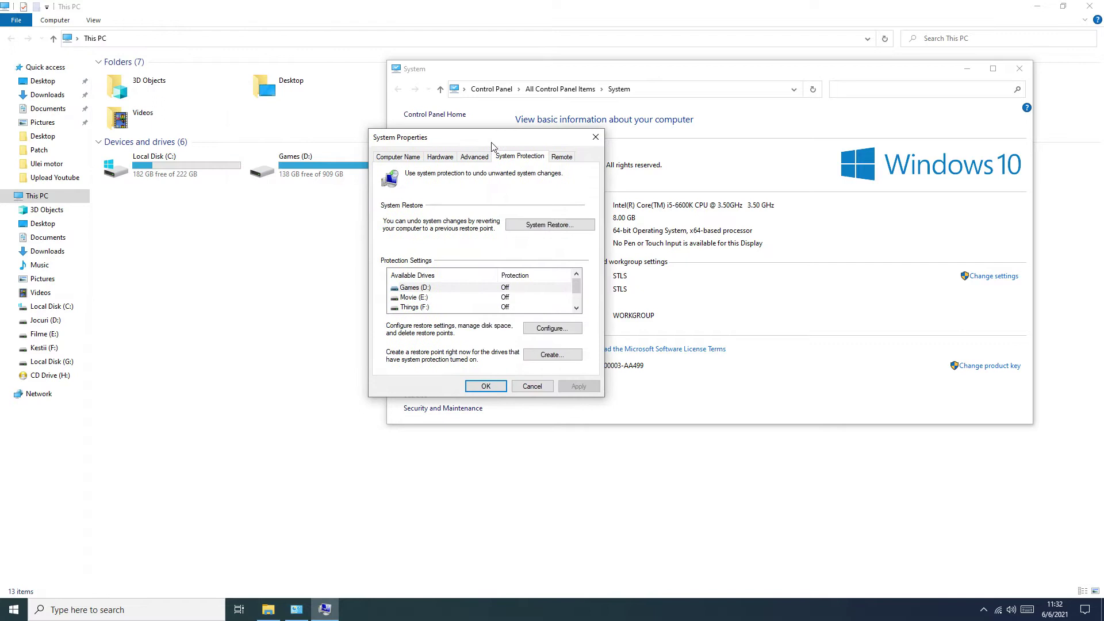
# - Set Games (D:) to Disable system protection, apply it and close the system windows
pyautogui.click(551, 328)
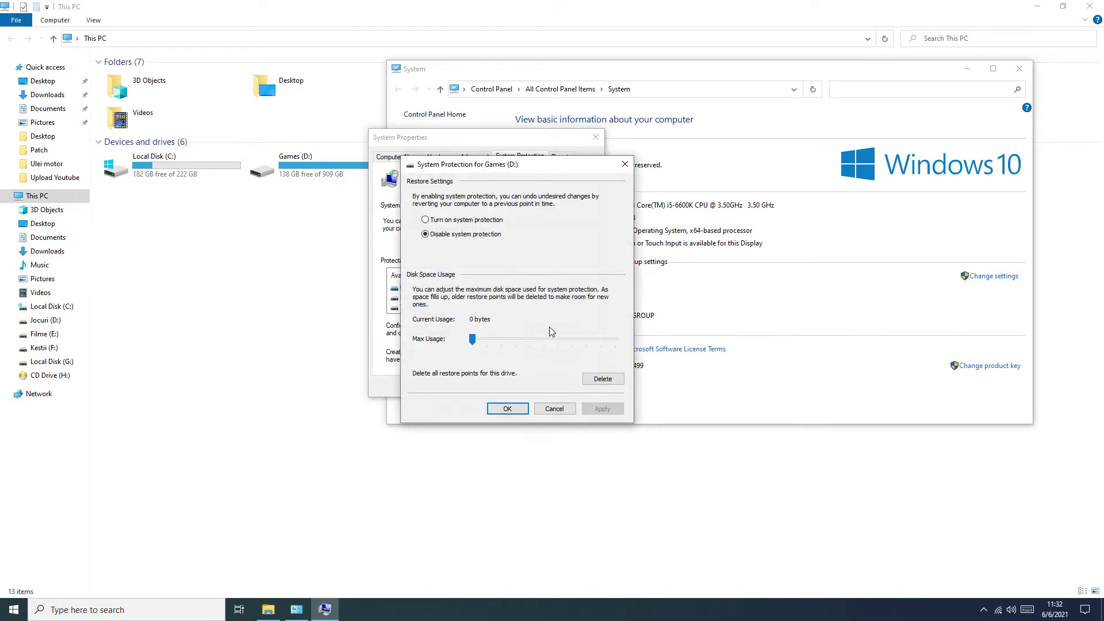
pyautogui.click(428, 235)
pyautogui.click(603, 411)
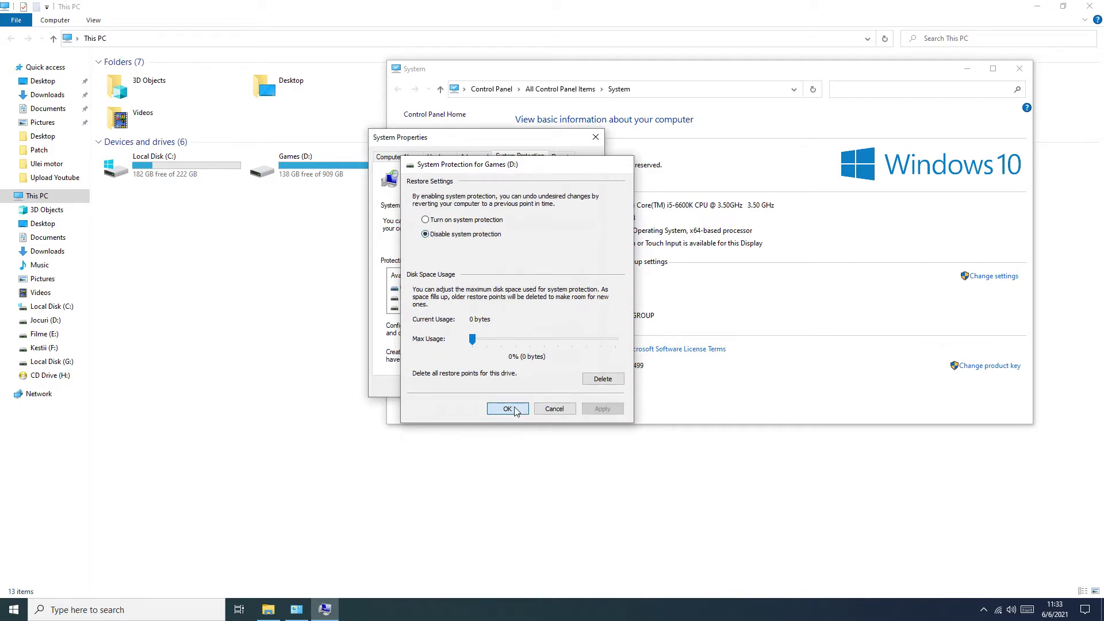
pyautogui.click(506, 408)
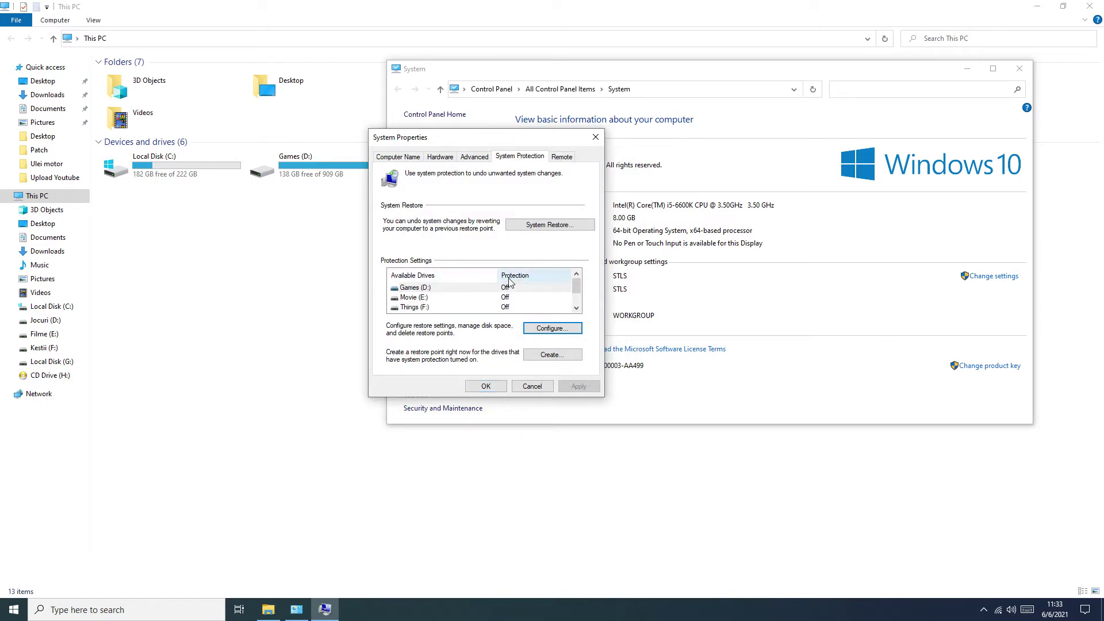
pyautogui.click(490, 387)
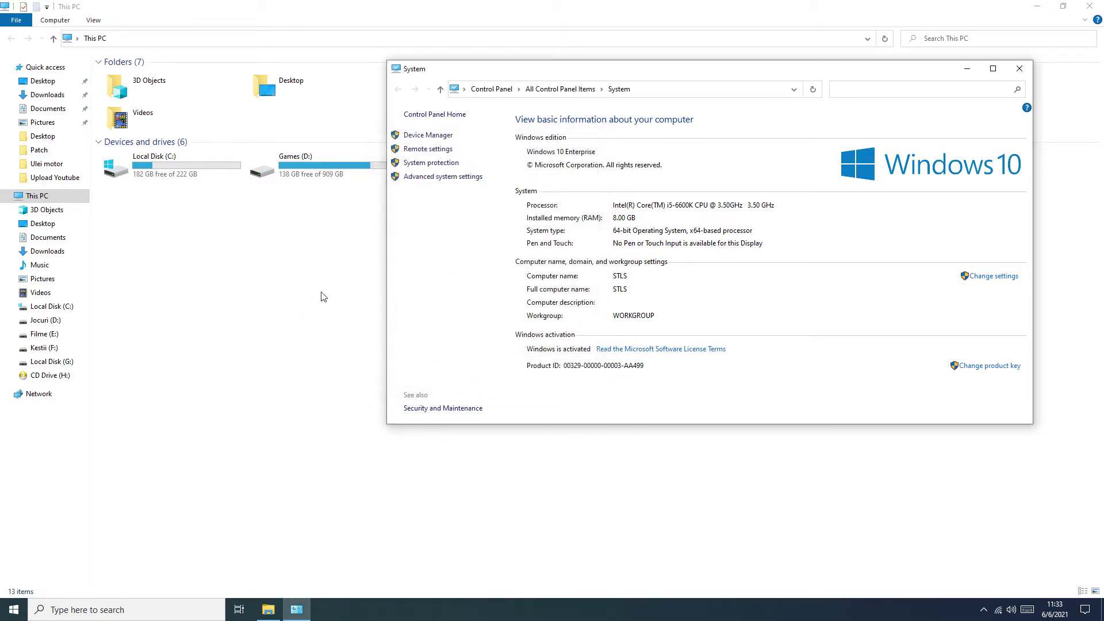
pyautogui.hotkey('alt', 'F4')
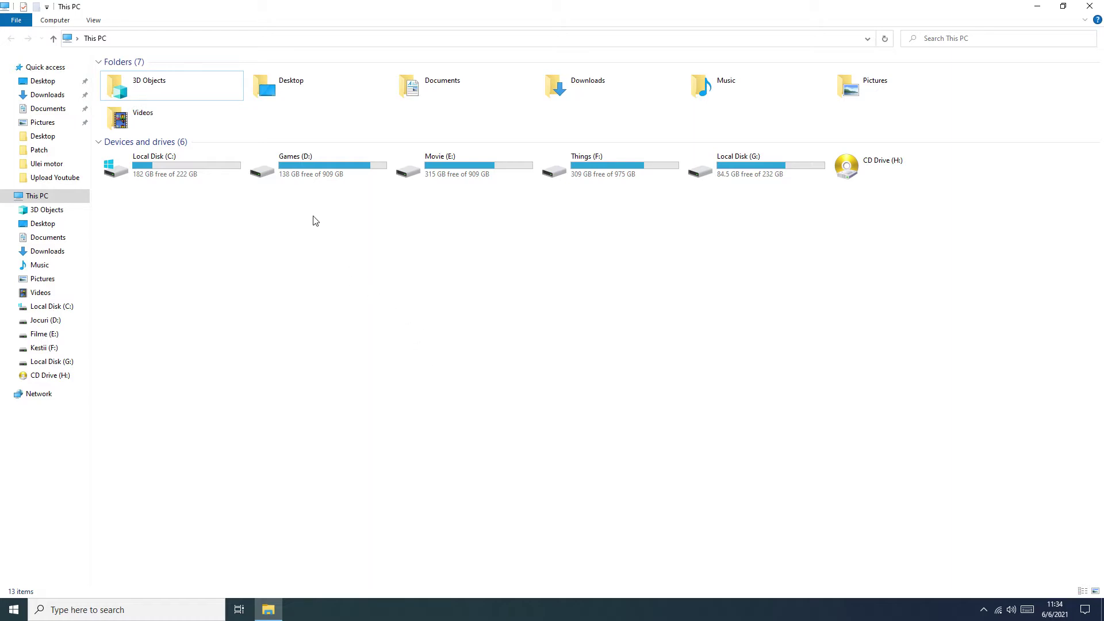
# - Disable content indexing on Local Disk (C:) including subfolders and files, granting administrator permission and ignoring all file errors
pyautogui.rightClick(174, 169)
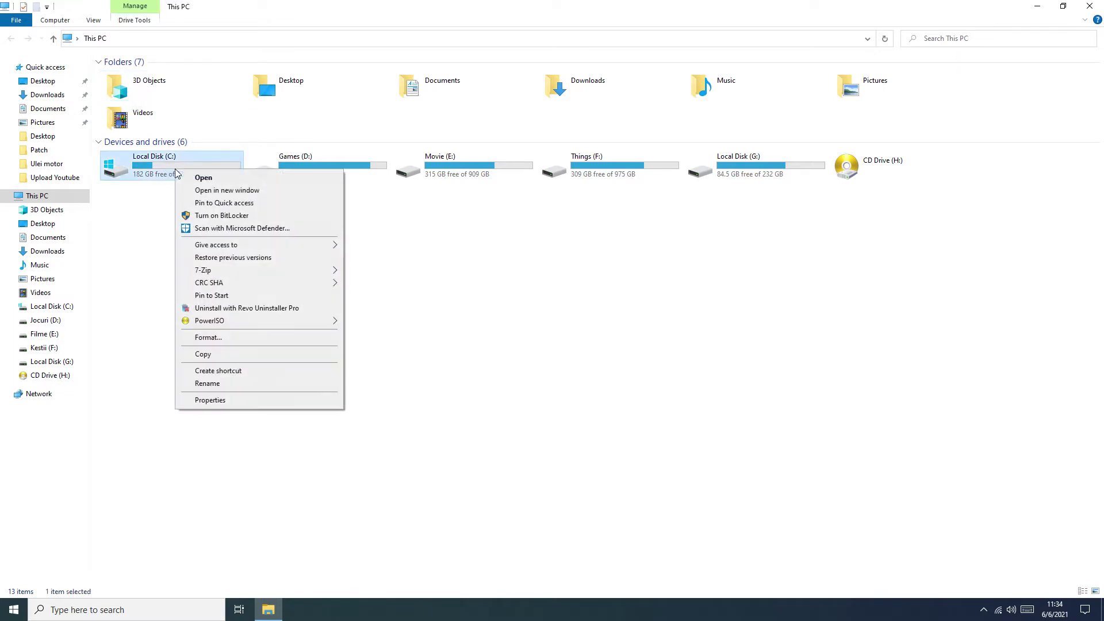
pyautogui.click(244, 404)
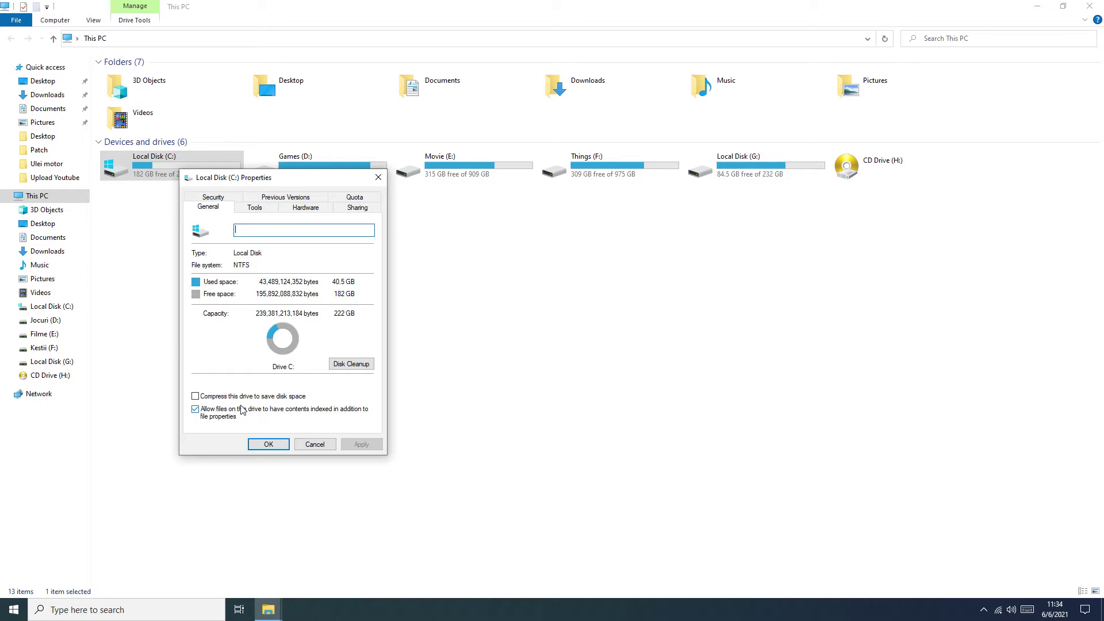
pyautogui.click(196, 410)
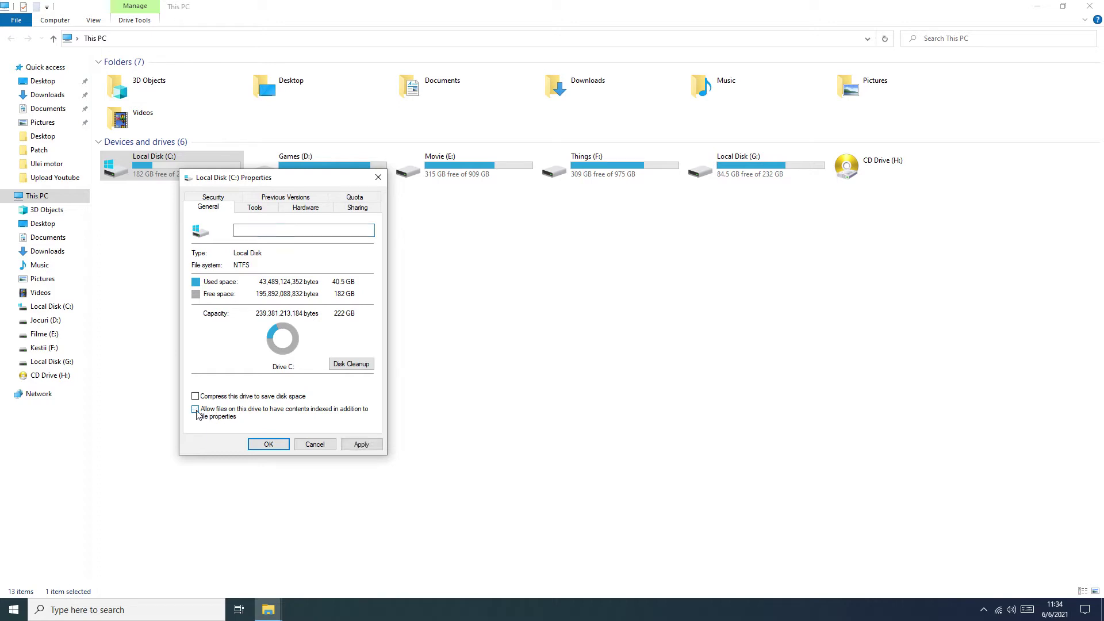
pyautogui.click(361, 445)
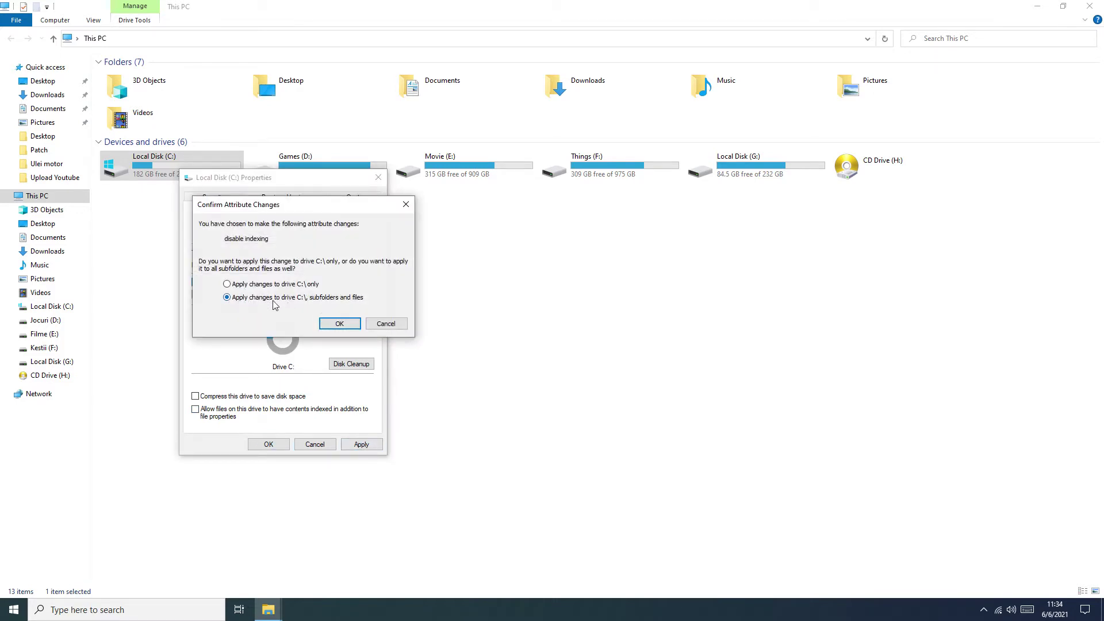
pyautogui.click(339, 323)
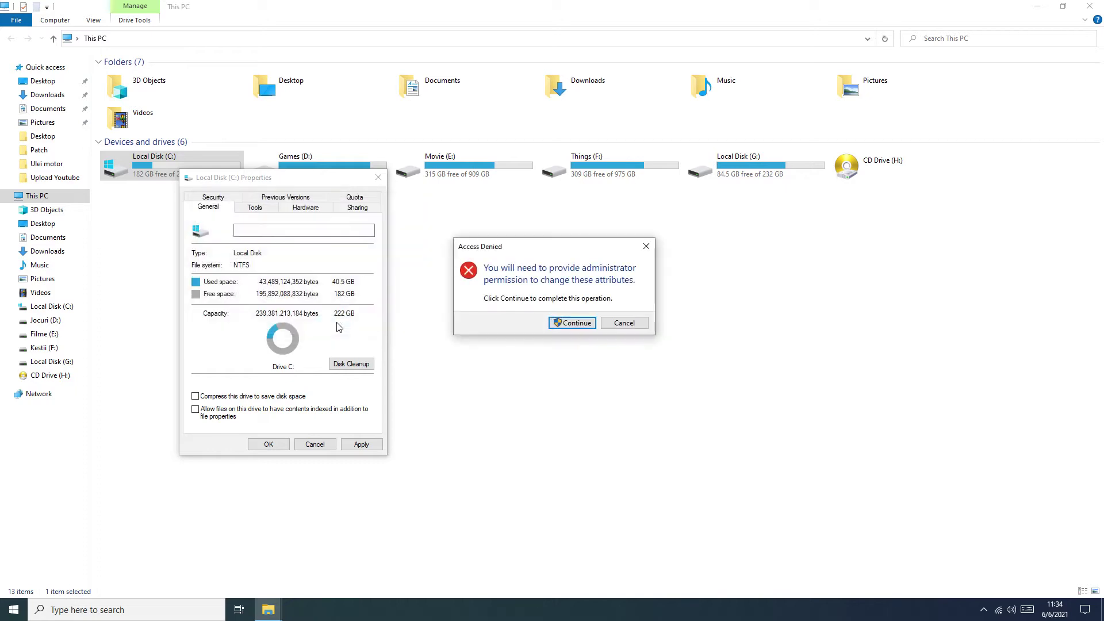
pyautogui.click(573, 324)
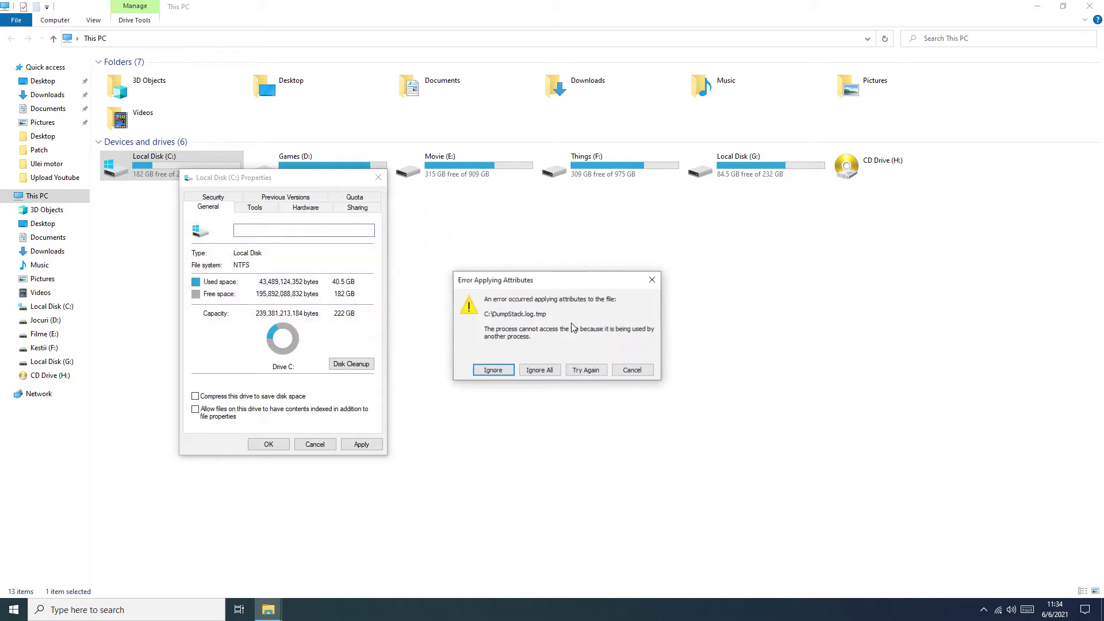
pyautogui.click(538, 371)
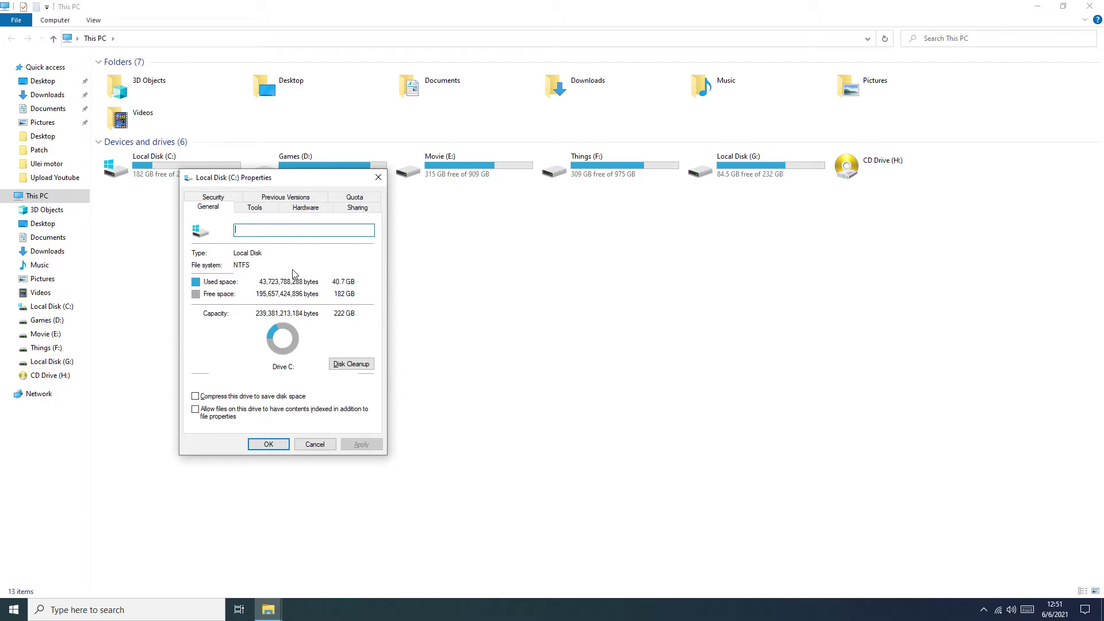
# - Review the optimization status and schedule of the drives from the Local Disk (C:) properties, and close the Optimize Drives window
pyautogui.click(256, 208)
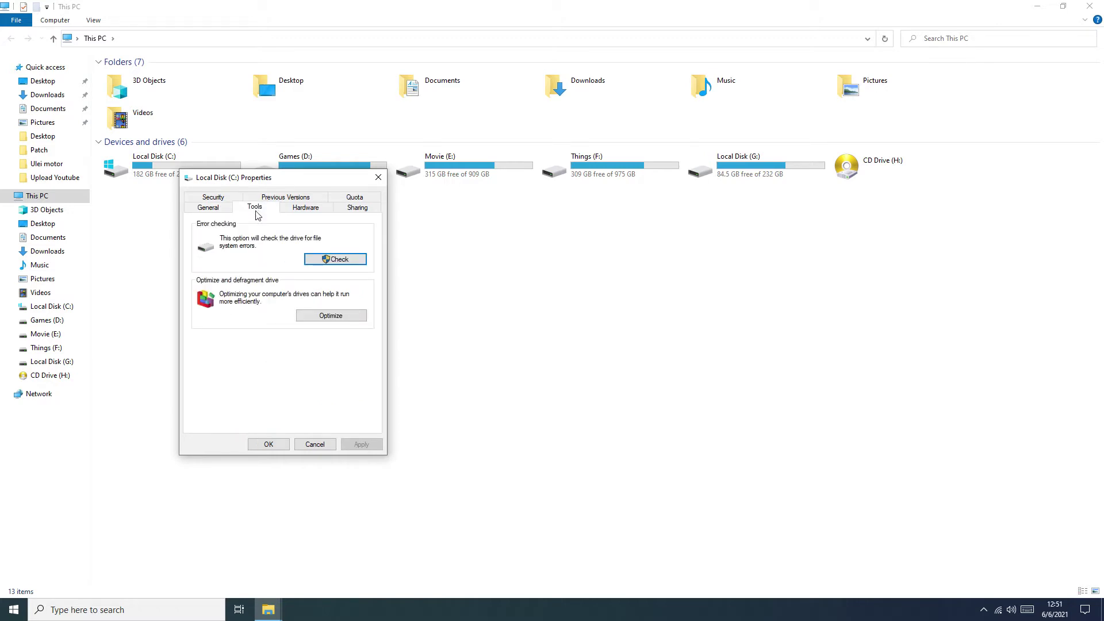
pyautogui.click(336, 318)
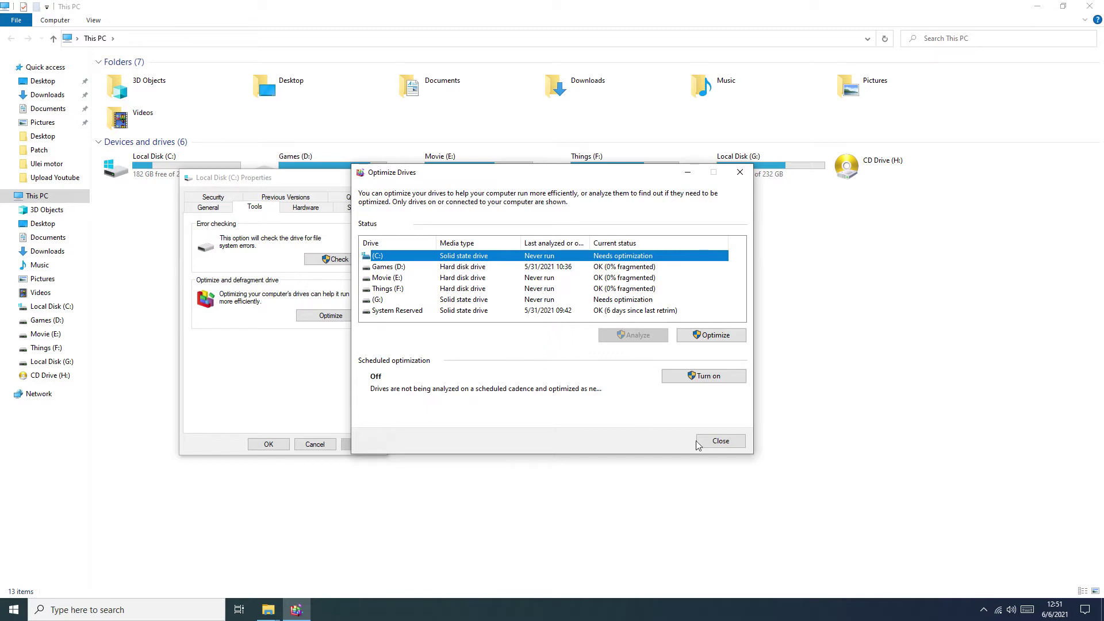
pyautogui.click(721, 440)
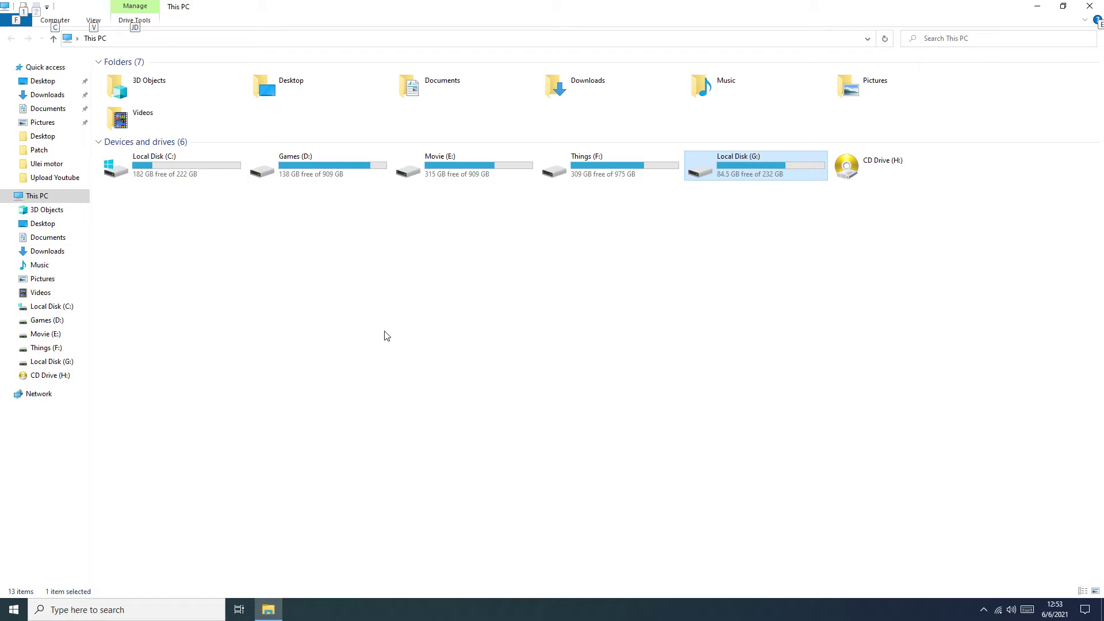
# - Open the Virtual Memory settings through the computer's advanced system settings and performance options
pyautogui.rightClick(441, 325)
pyautogui.click(485, 444)
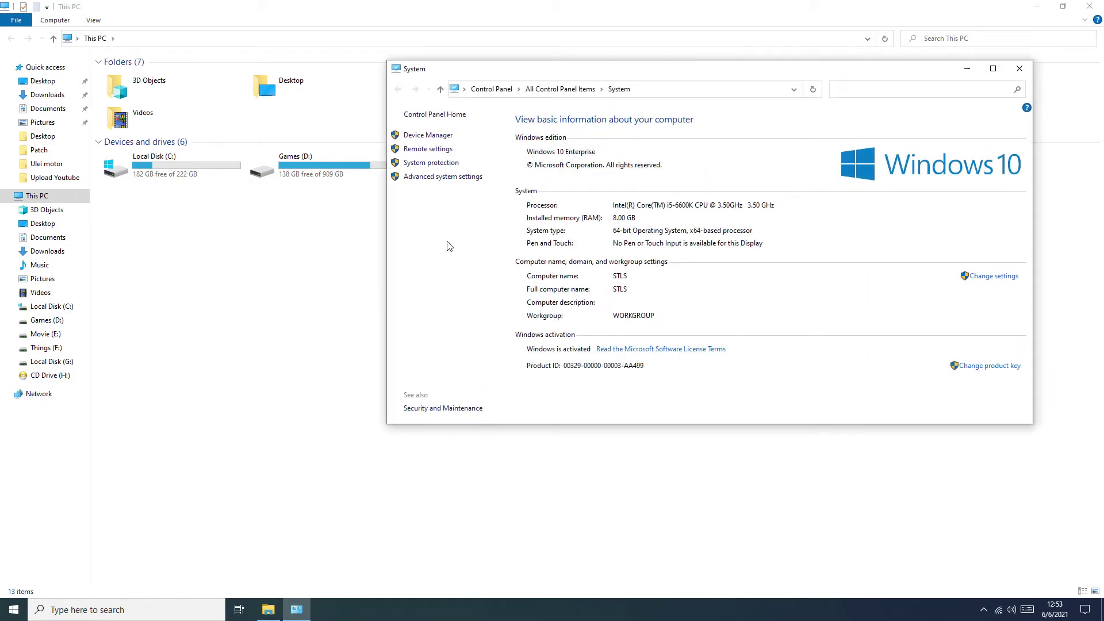
pyautogui.click(437, 177)
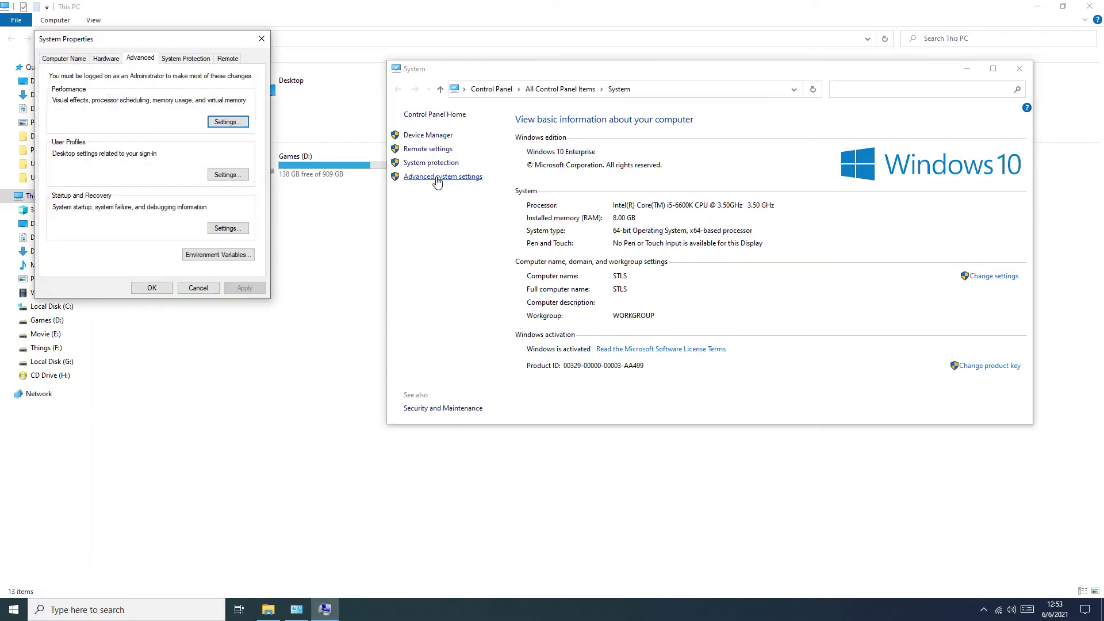
pyautogui.click(224, 126)
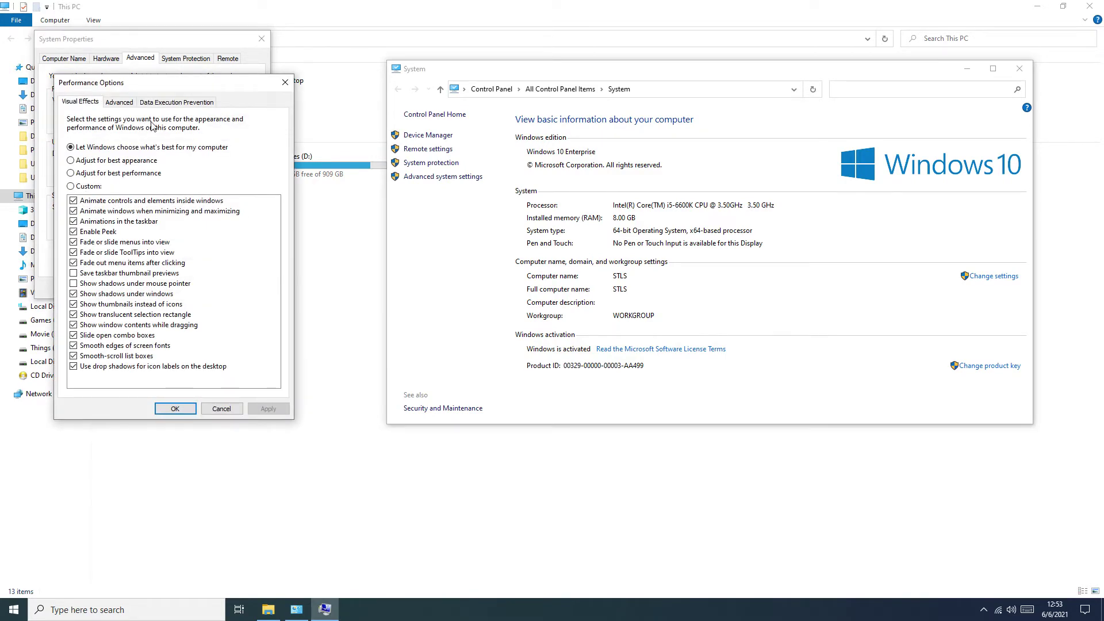
pyautogui.click(119, 105)
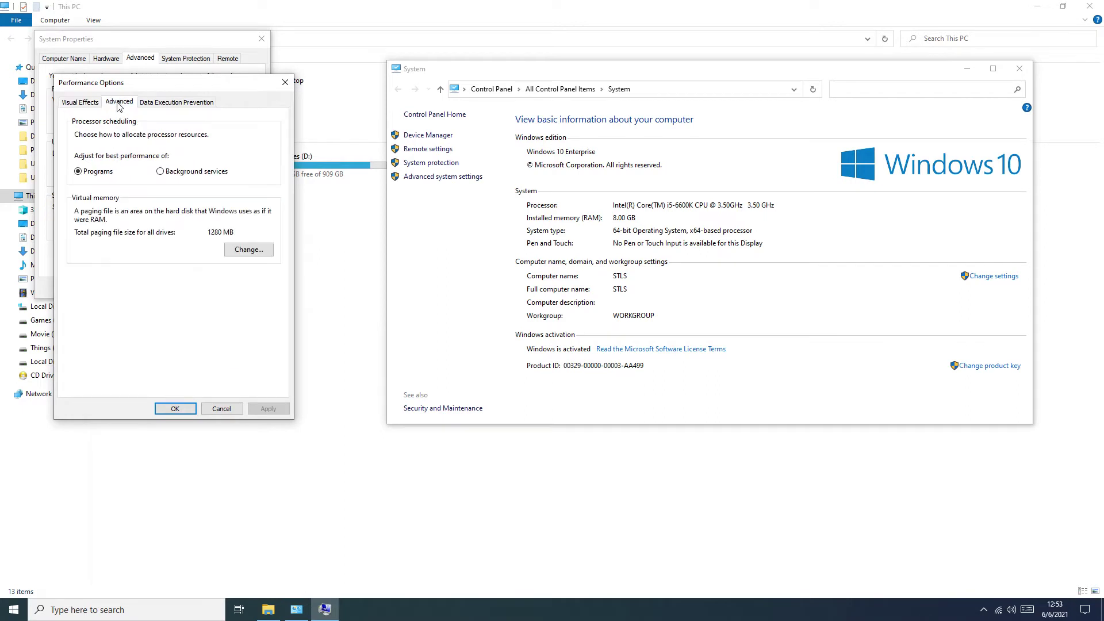
pyautogui.click(243, 255)
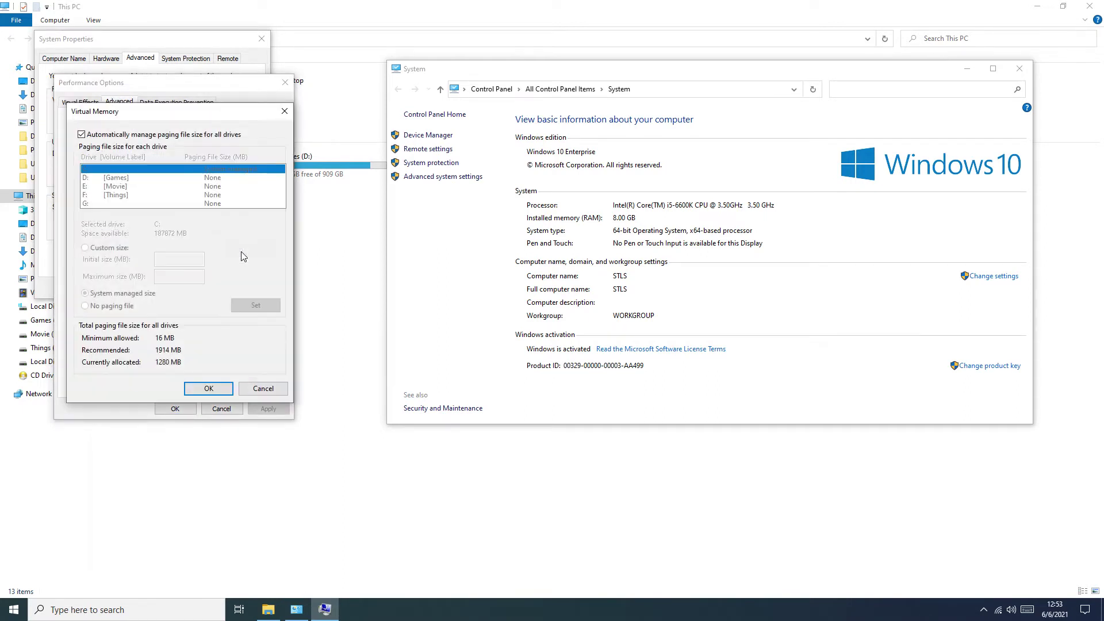
# - Turn off automatic paging file management, set drive C: to No paging file, and close all the system windows
pyautogui.click(82, 135)
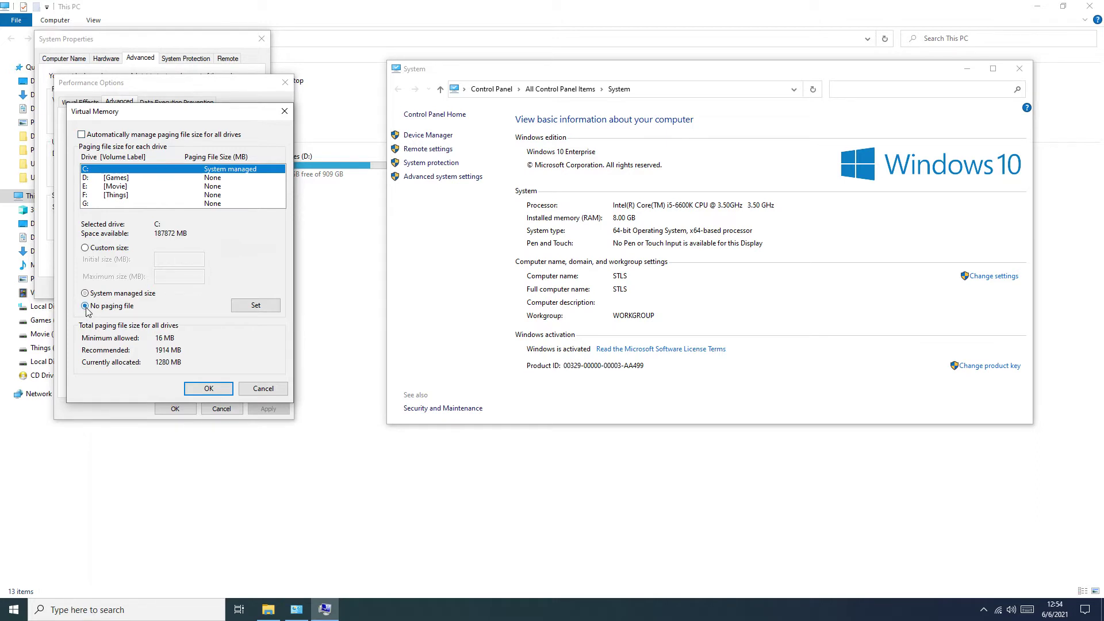
pyautogui.click(261, 308)
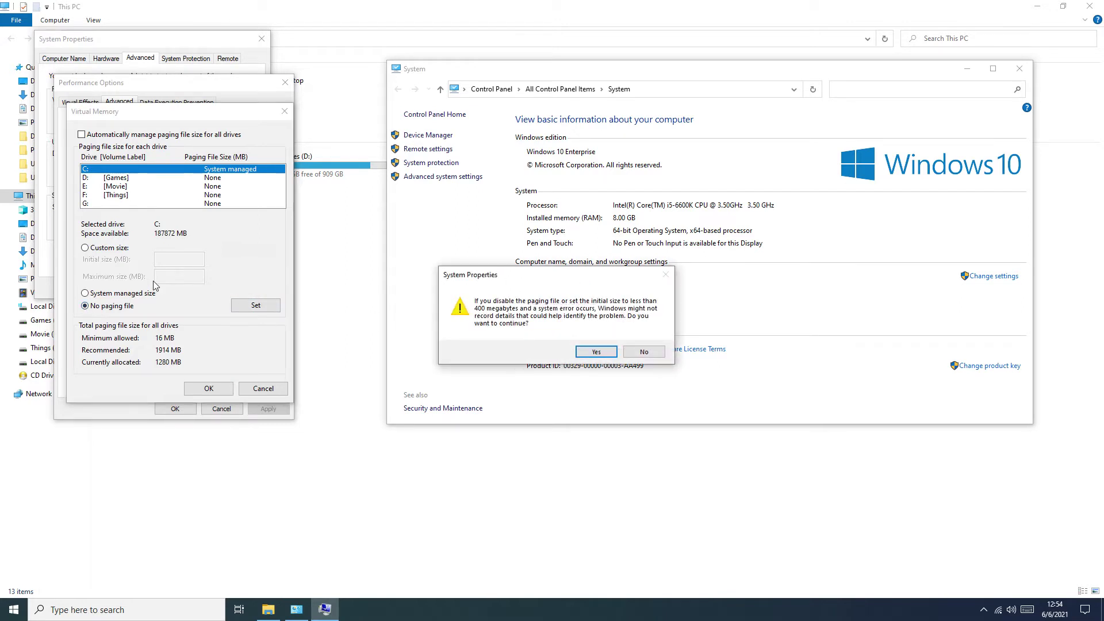
pyautogui.click(585, 353)
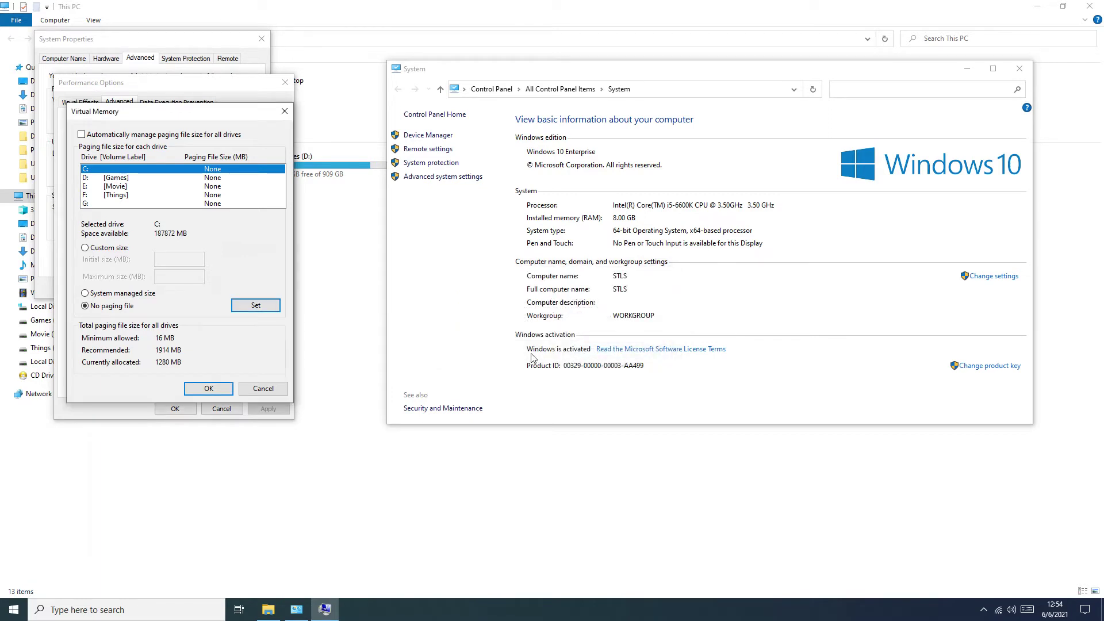
pyautogui.click(208, 390)
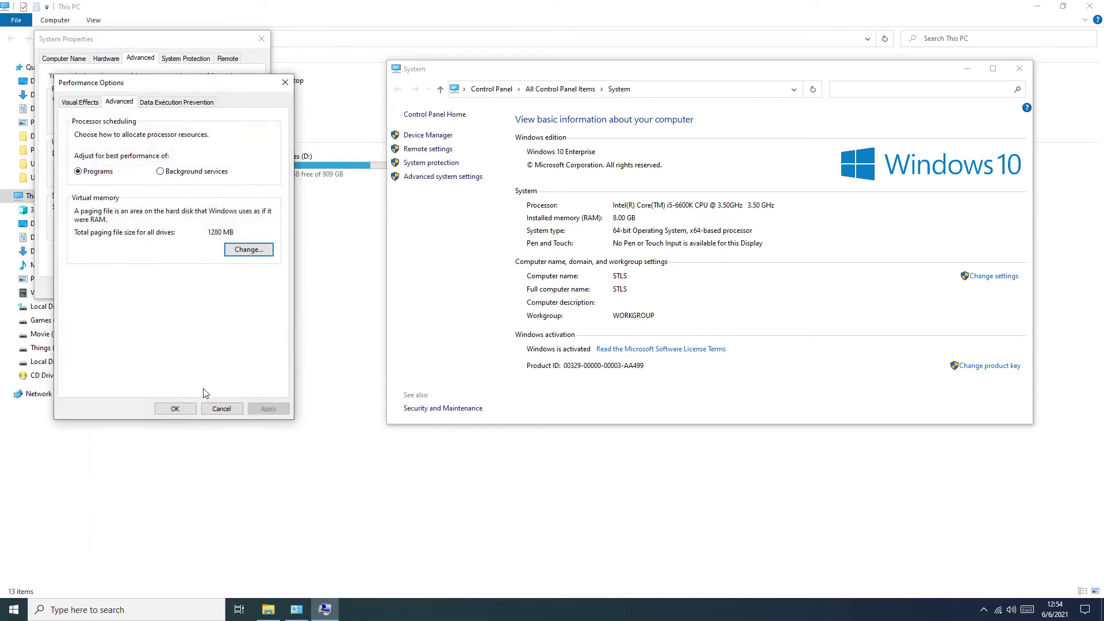
pyautogui.click(180, 408)
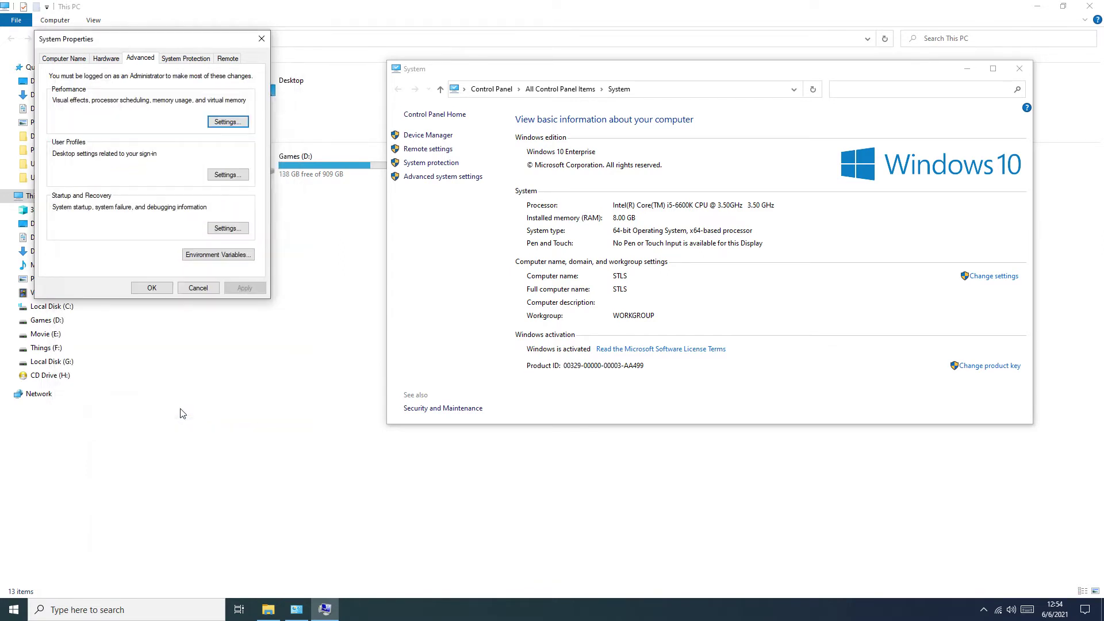
pyautogui.click(152, 288)
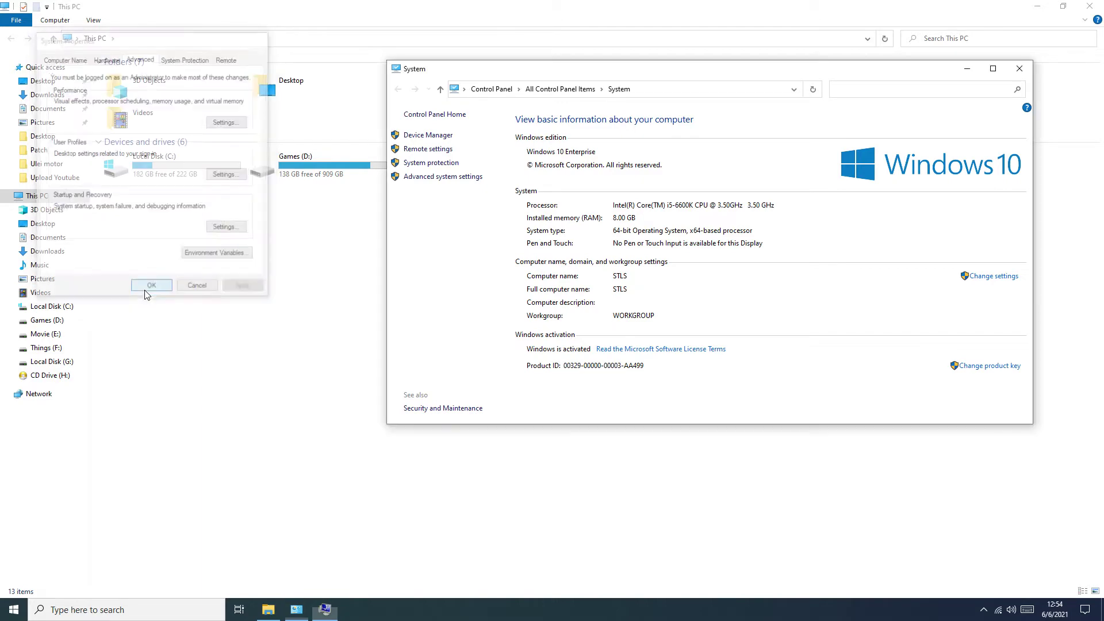
pyautogui.click(1020, 68)
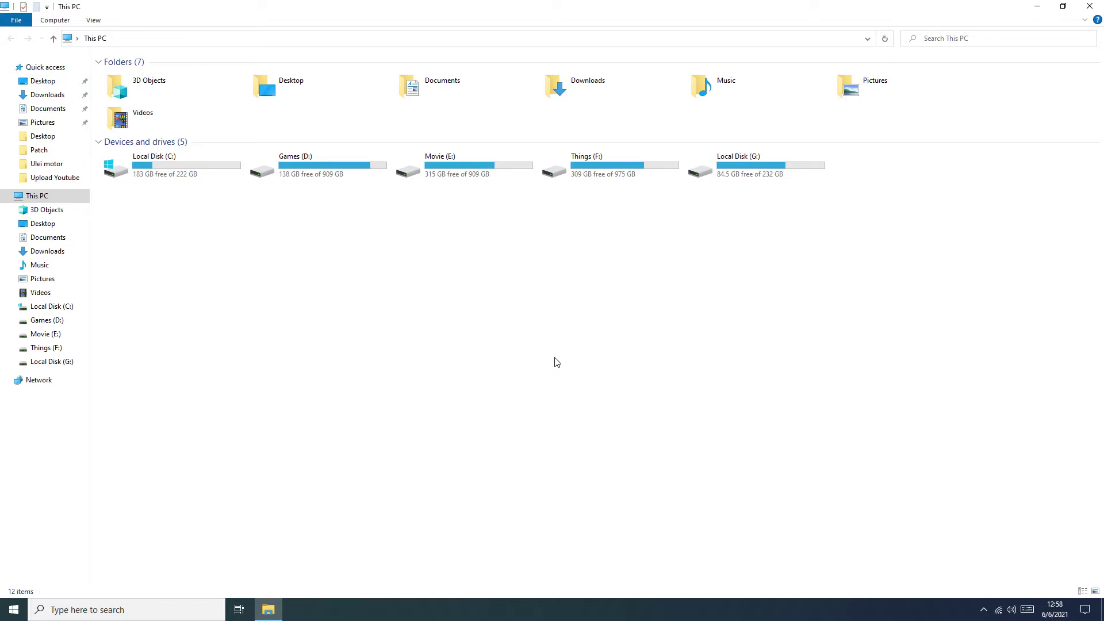
# - Search for cmd and open Command Prompt as administrator, allowing it to make changes
pyautogui.click(96, 609)
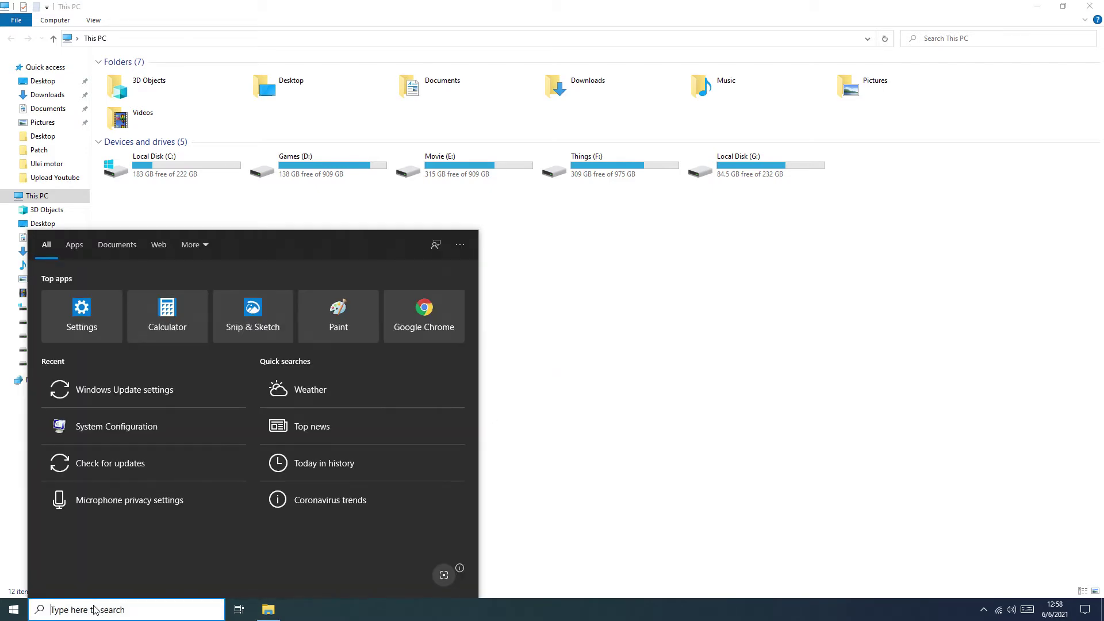
pyautogui.write('cmd')
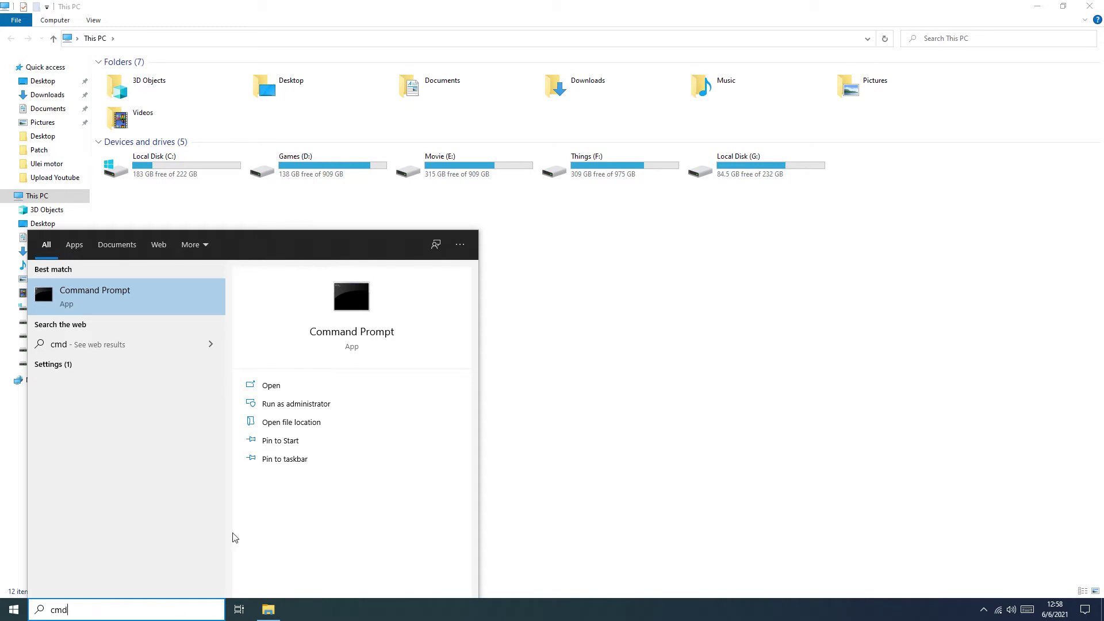
pyautogui.click(304, 405)
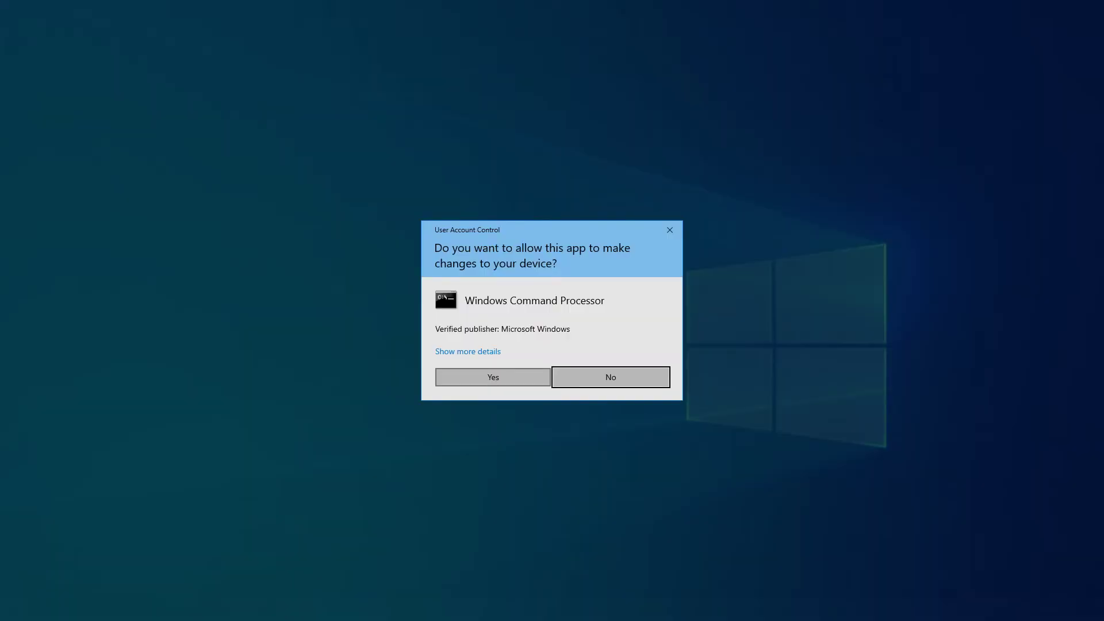
pyautogui.click(495, 377)
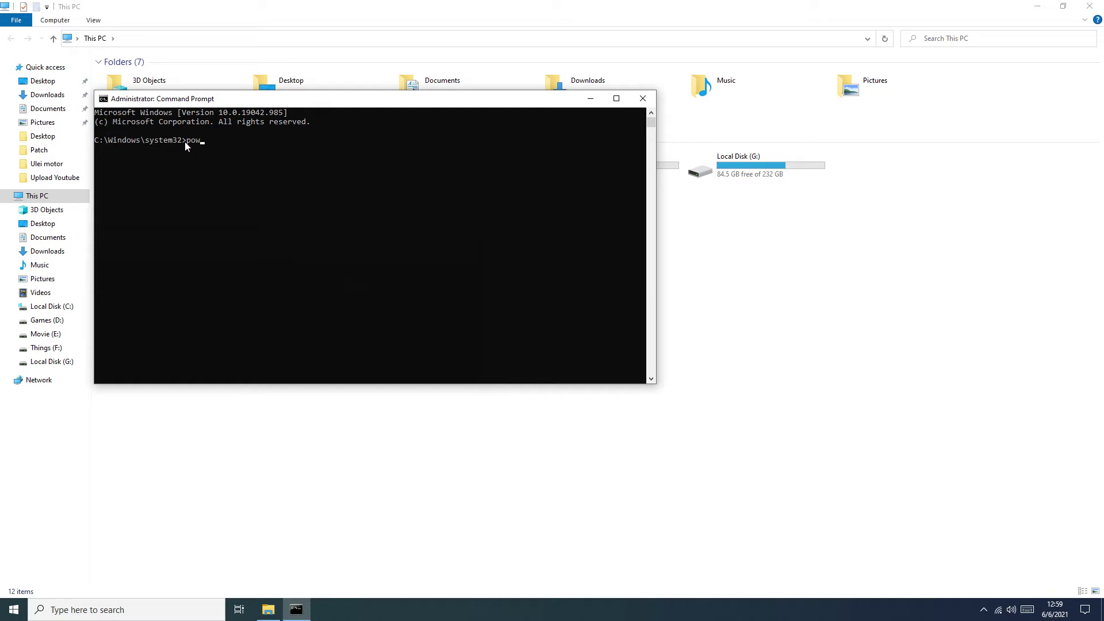
# - Turn off hibernation by running powercfg -h off, and close the Command Prompt
pyautogui.write('rcfg -h off')
pyautogui.press('Return')
pyautogui.click(643, 98)
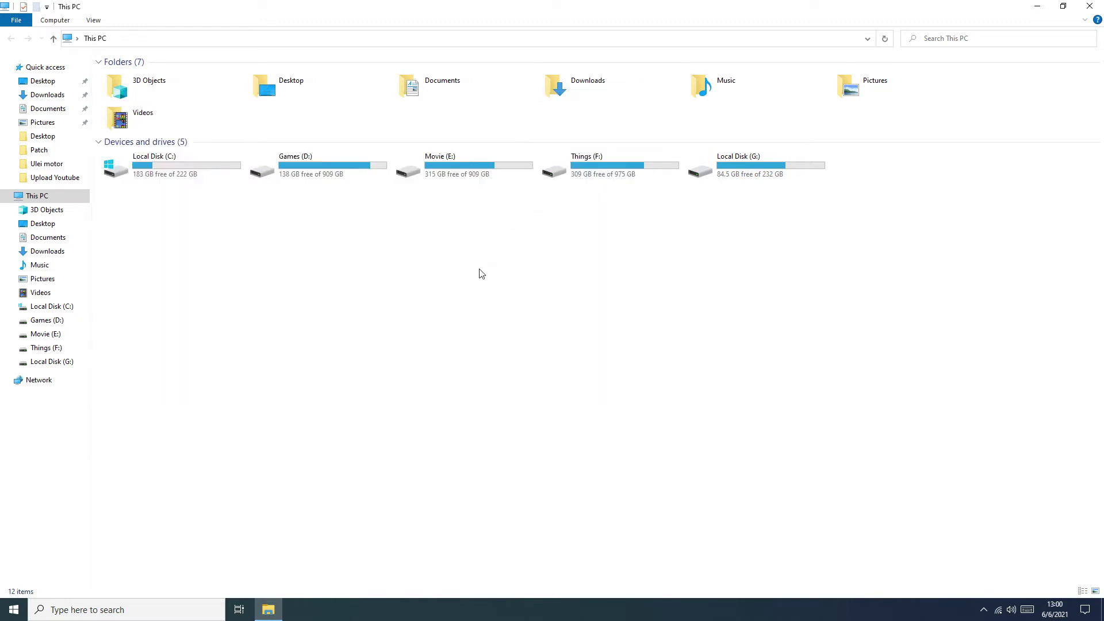
pyautogui.moveTo(226, 214); pyautogui.dragTo(886, 410)
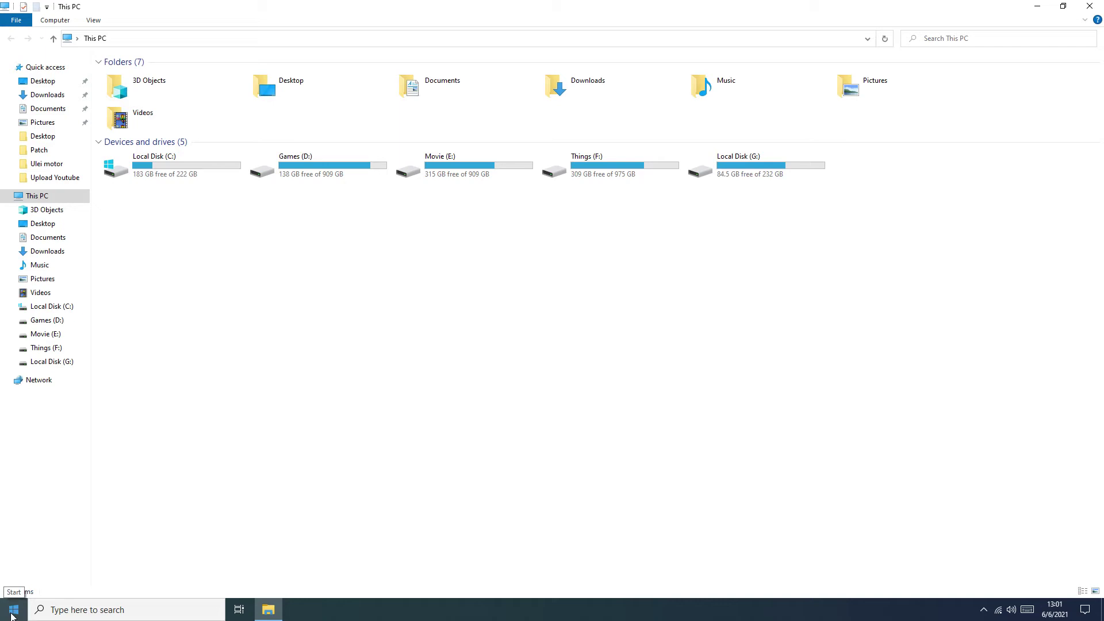
# - Open Device Manager, move its window to a clear area, and expand the Disk drives category
pyautogui.rightClick(11, 614)
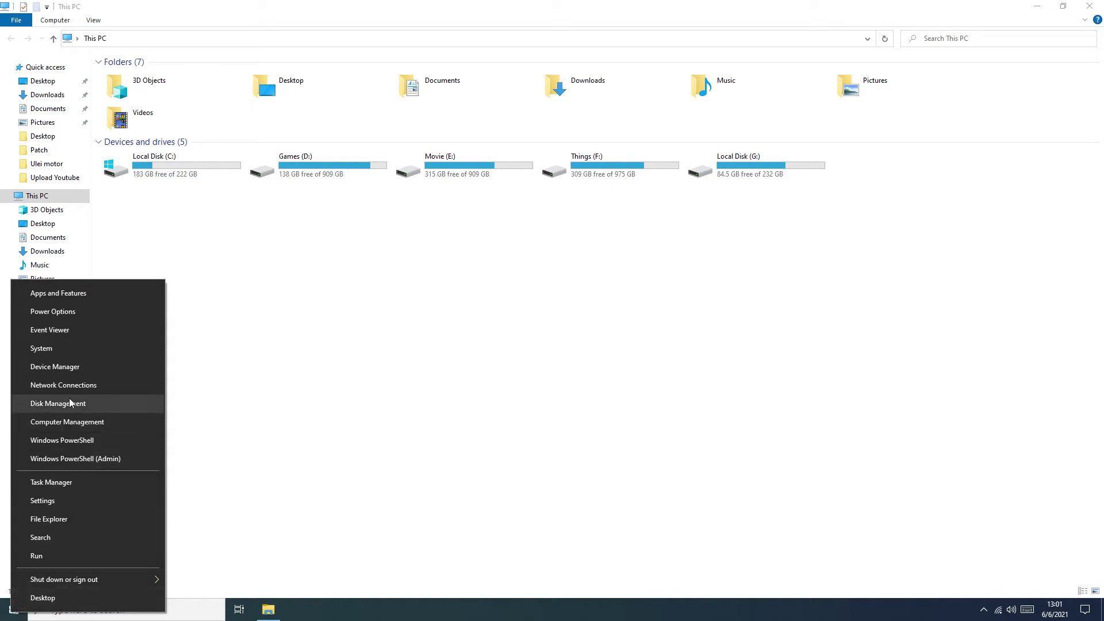
pyautogui.click(75, 372)
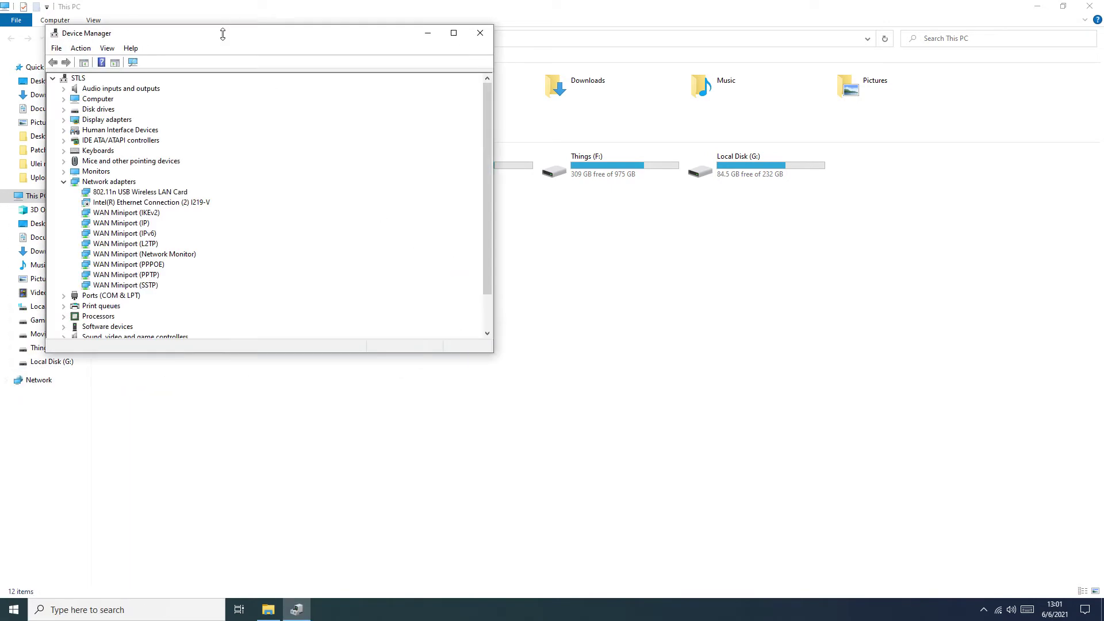
pyautogui.moveTo(219, 35); pyautogui.dragTo(525, 244)
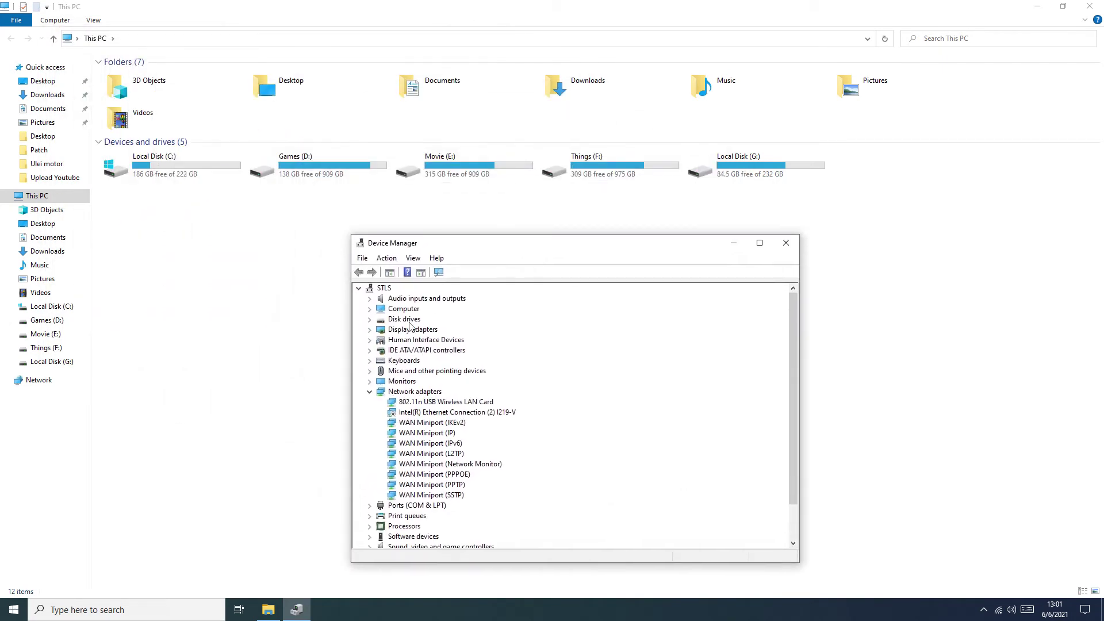
pyautogui.click(370, 320)
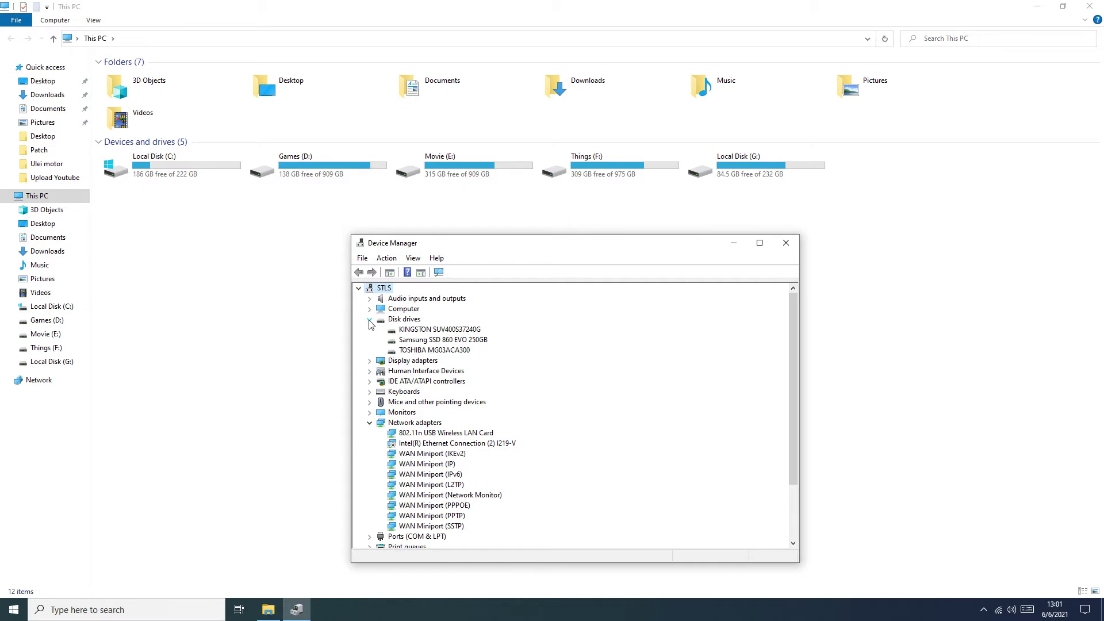
# - Open the properties of the KINGSTON SUV400S37240G disk drive and view its write-caching policies
pyautogui.click(465, 331)
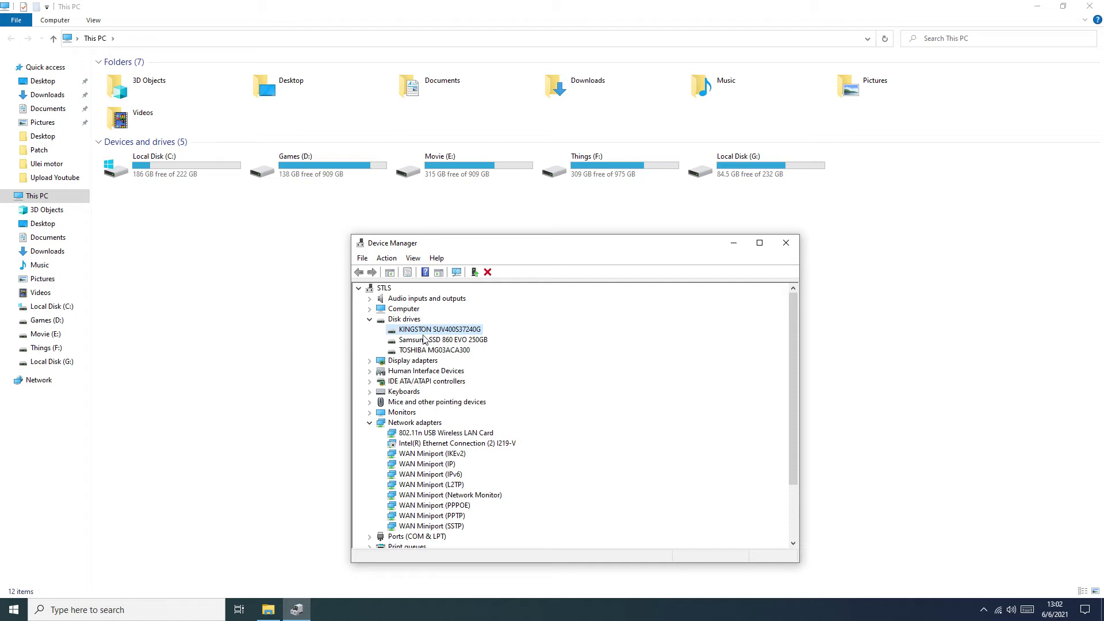
pyautogui.rightClick(426, 330)
pyautogui.click(465, 382)
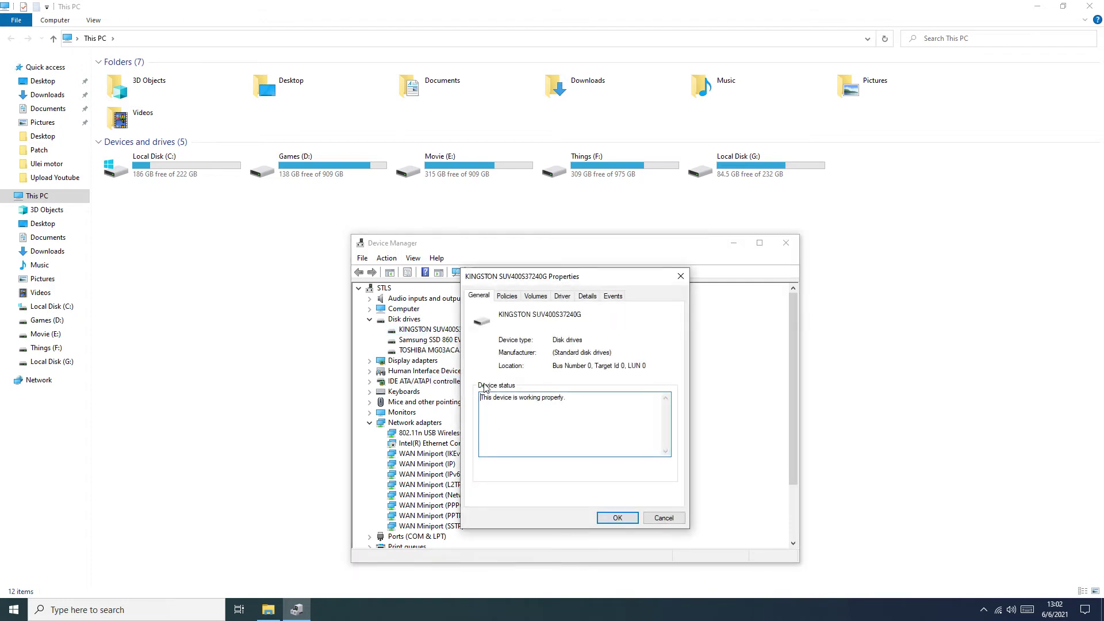
pyautogui.click(512, 299)
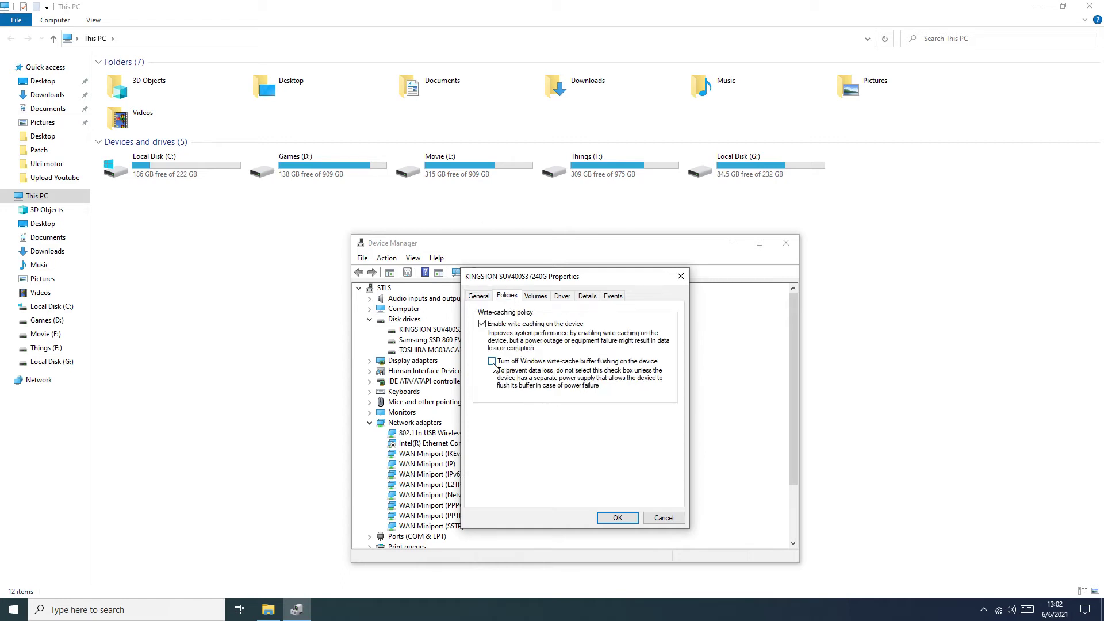
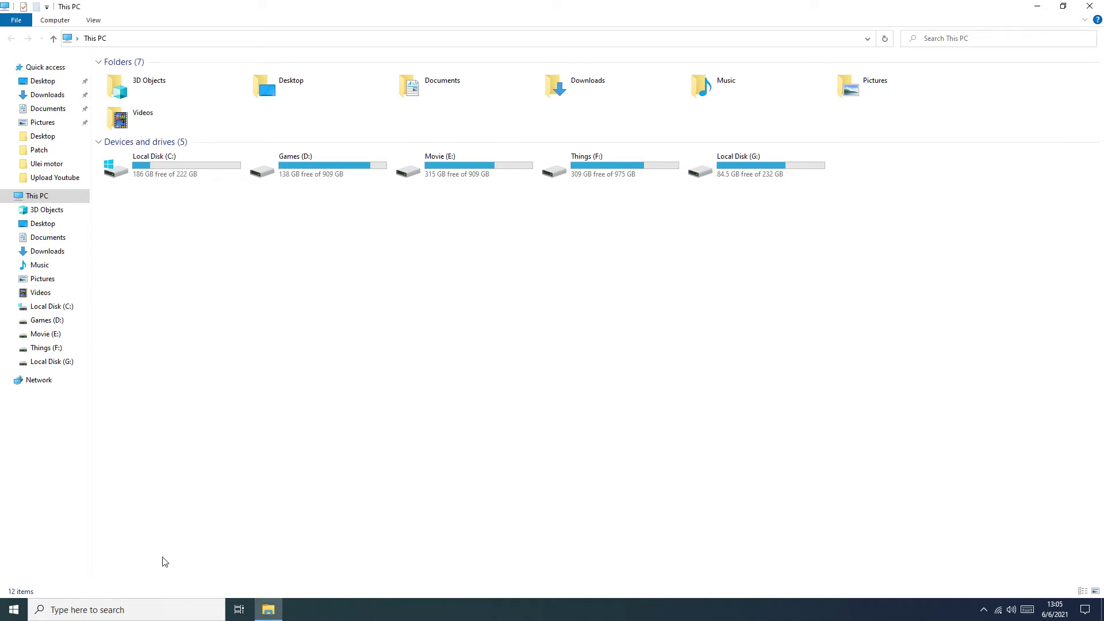
# - Search for reg and open Registry Editor, allowing it to make changes to the device
pyautogui.click(127, 613)
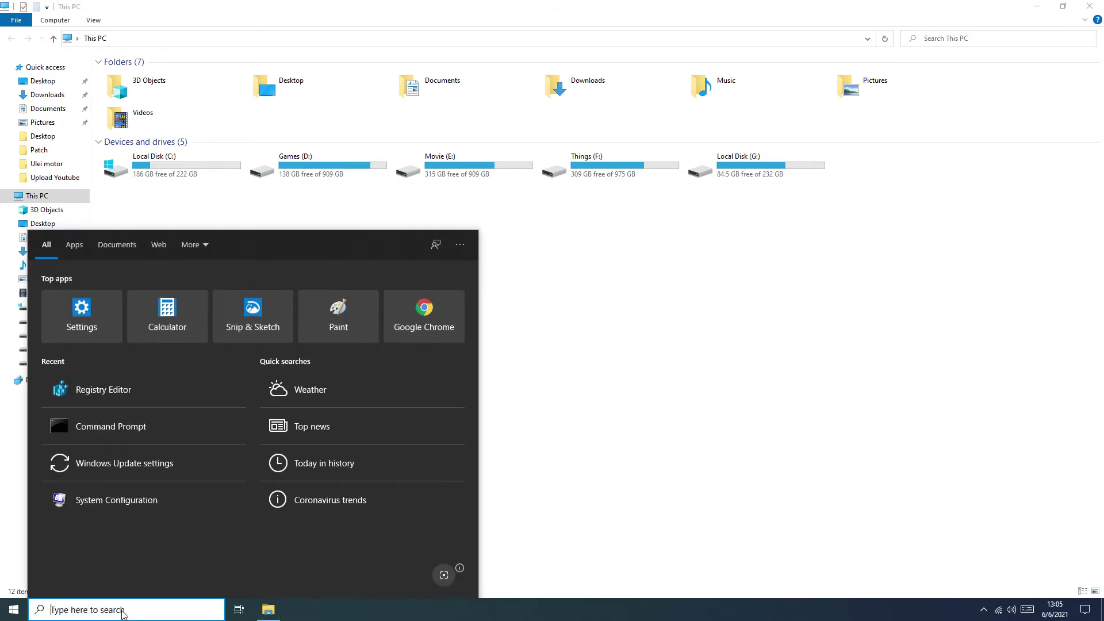
pyautogui.write('reg')
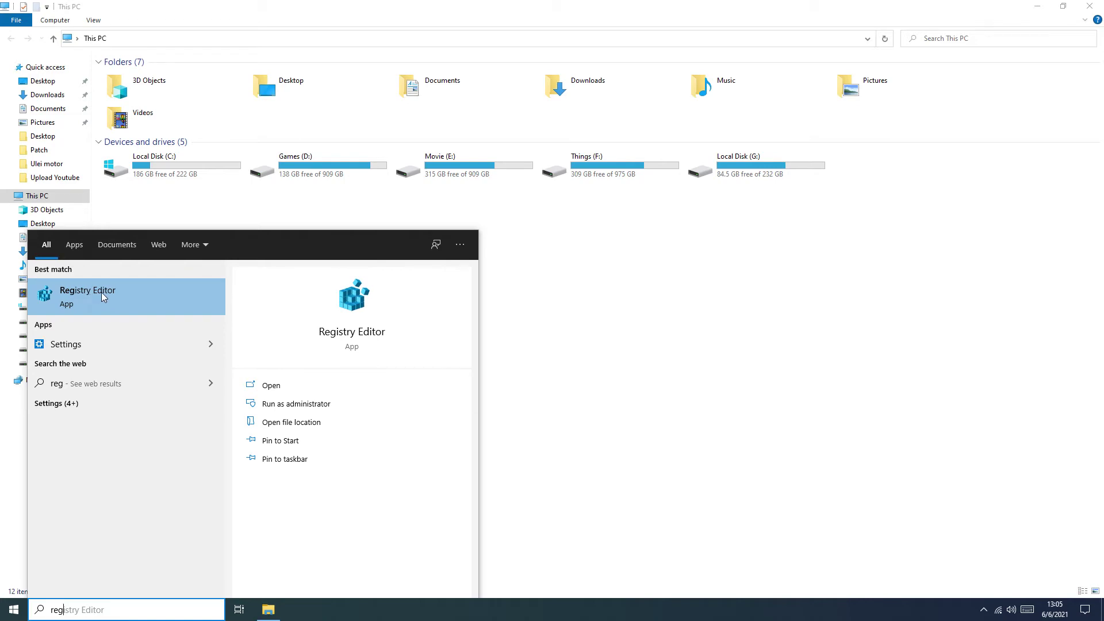
pyautogui.click(120, 296)
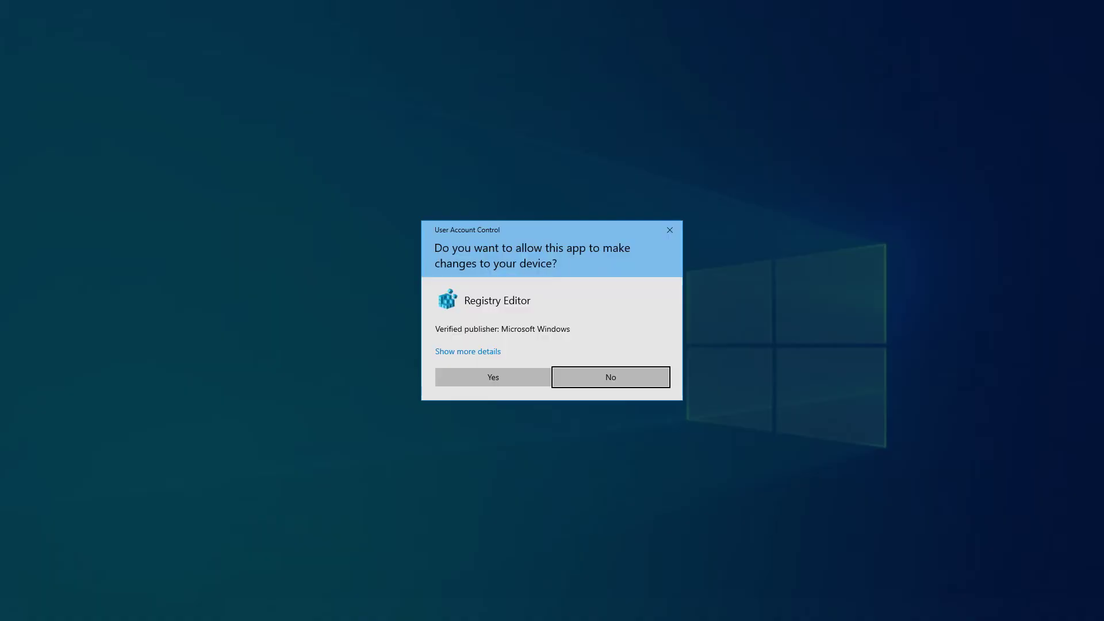
pyautogui.click(463, 373)
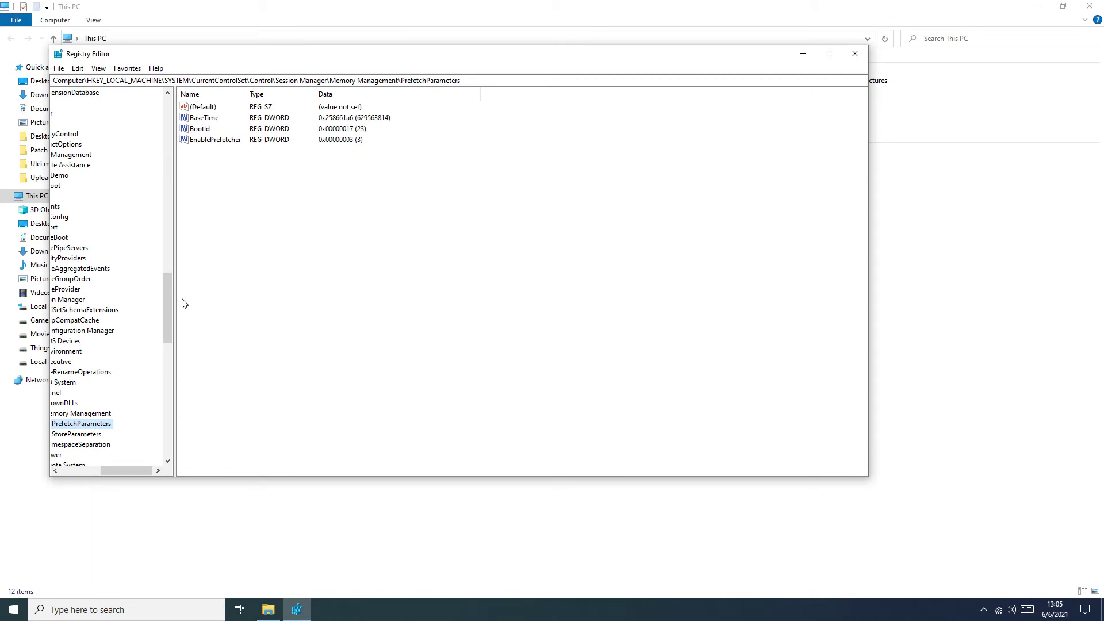
# - Navigate to the registry key HKEY_LOCAL_MACHINE\SYSTEM\CurrentControlSet\Control\Session Manager\Memory Management\PrefetchParameters
pyautogui.moveTo(168, 312); pyautogui.dragTo(177, 136)
pyautogui.moveTo(124, 470); pyautogui.dragTo(72, 470)
pyautogui.click(114, 124)
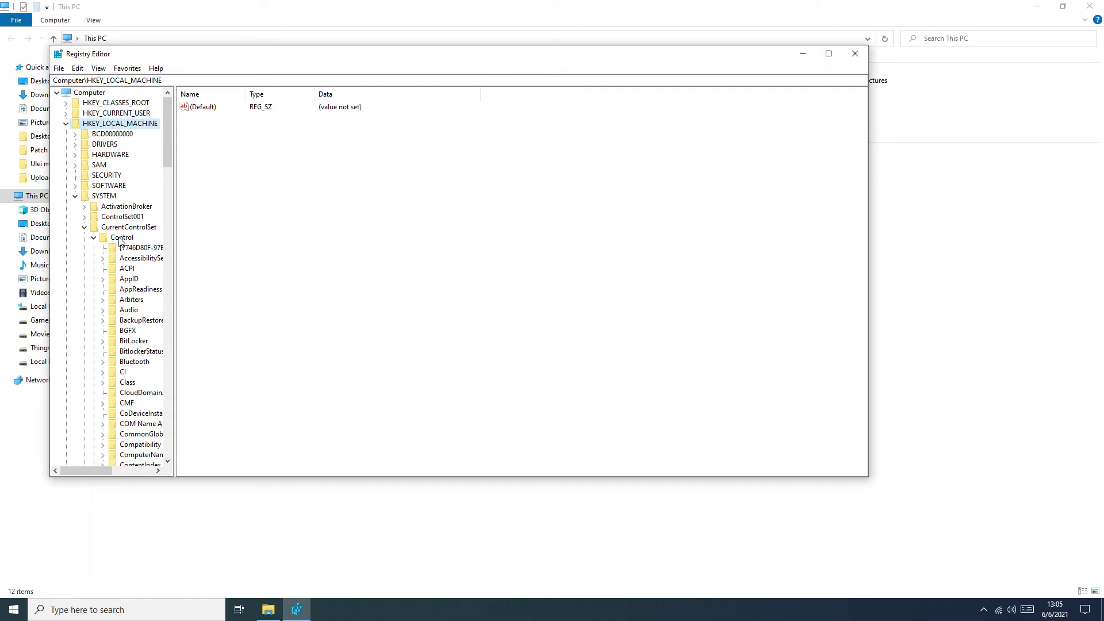
pyautogui.click(108, 198)
pyautogui.click(125, 240)
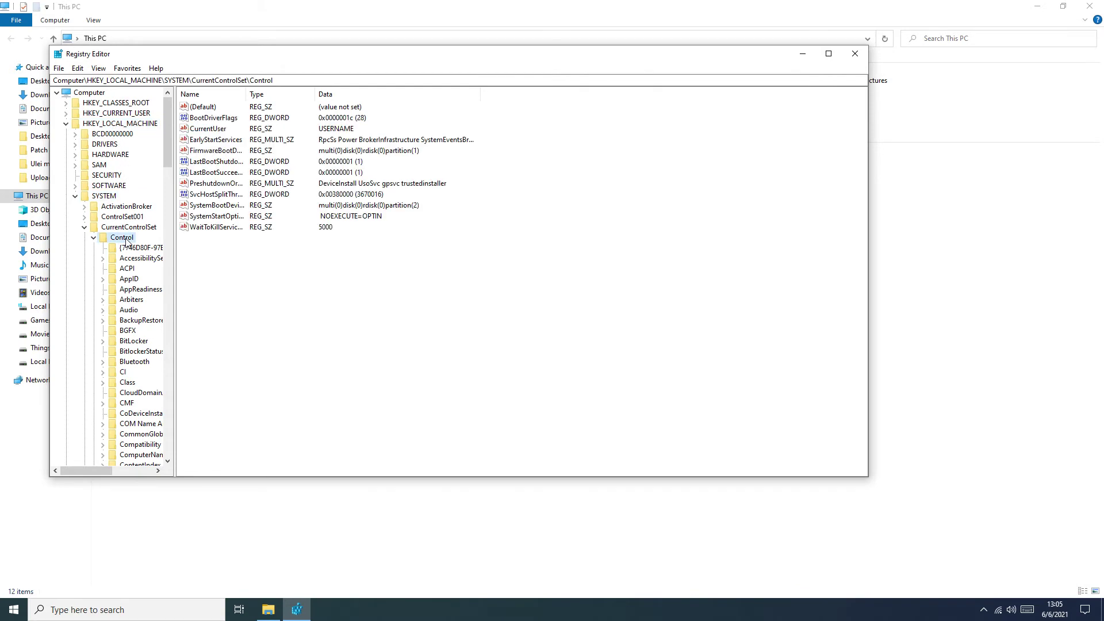
pyautogui.scroll(-15, 152, 384)
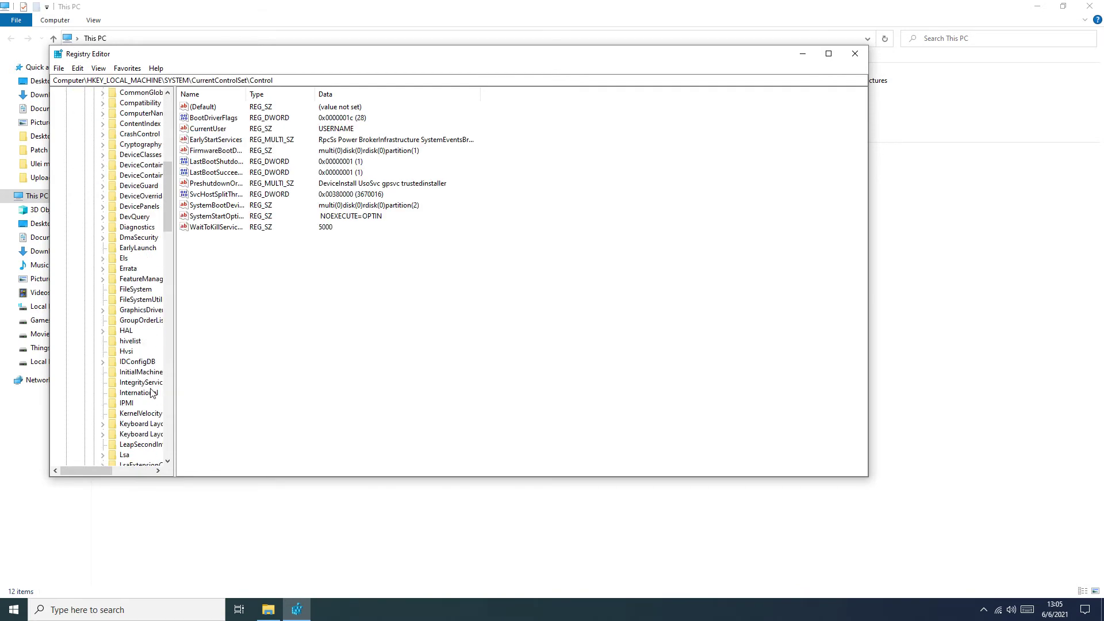
pyautogui.scroll(-17, 151, 393)
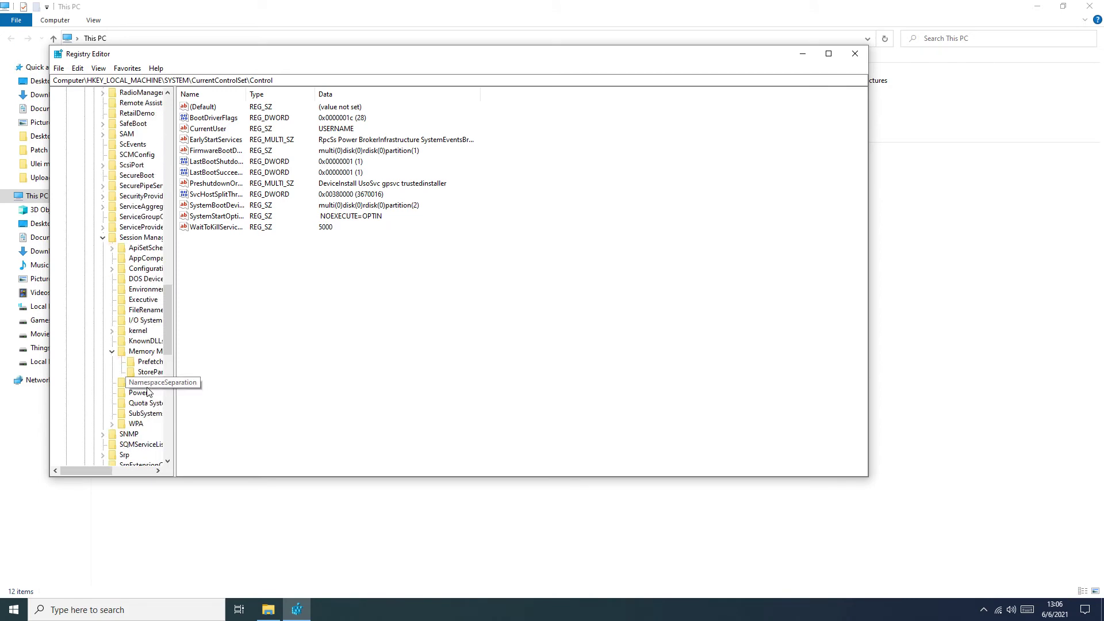
pyautogui.click(138, 237)
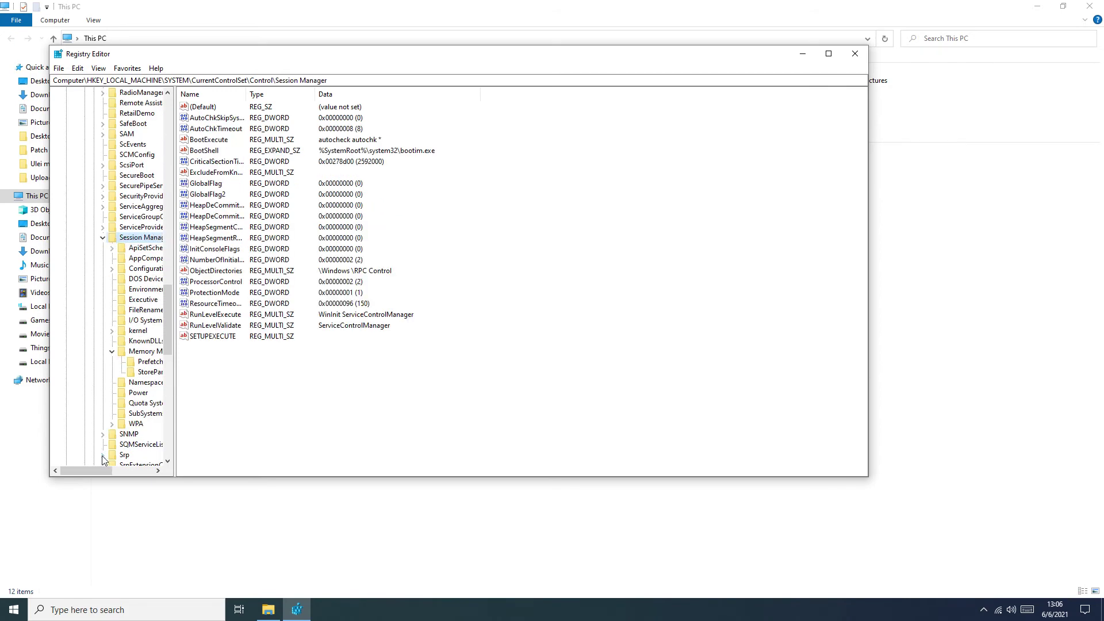
pyautogui.moveTo(91, 469); pyautogui.dragTo(113, 470)
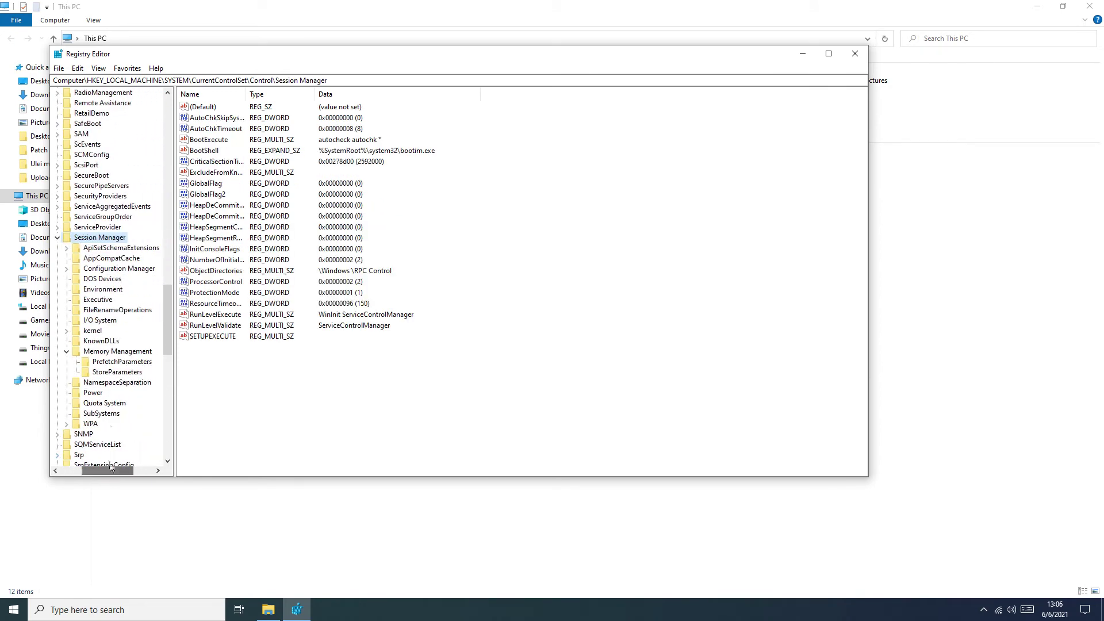
pyautogui.click(111, 352)
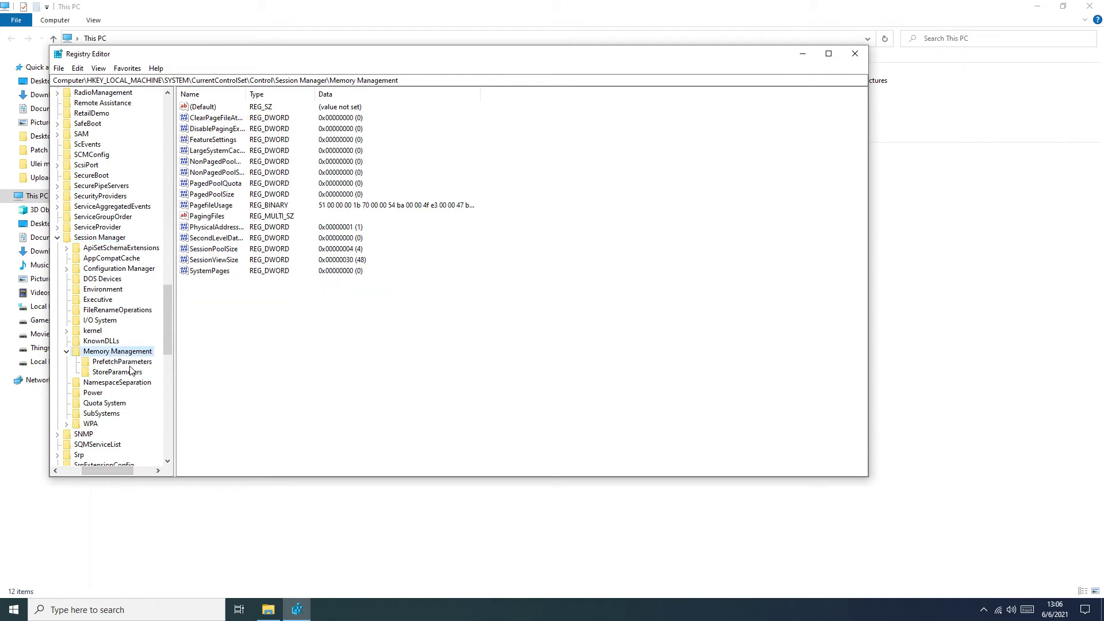
pyautogui.click(112, 364)
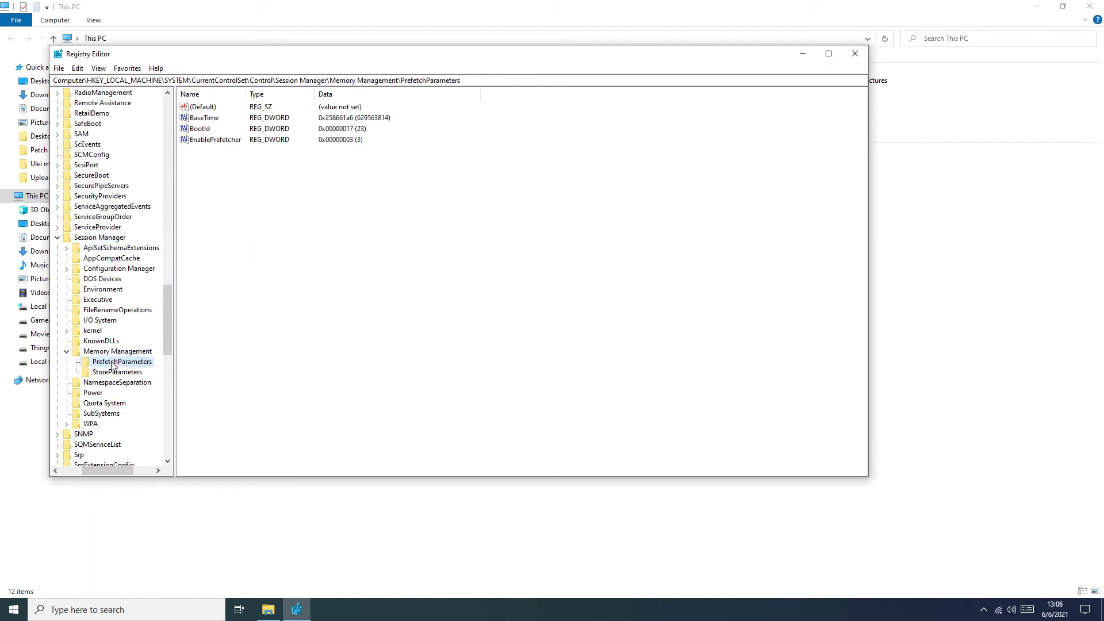
# - Set the value data of EnablePrefetcher to 0 and close Registry Editor
pyautogui.click(215, 142)
pyautogui.rightClick(217, 143)
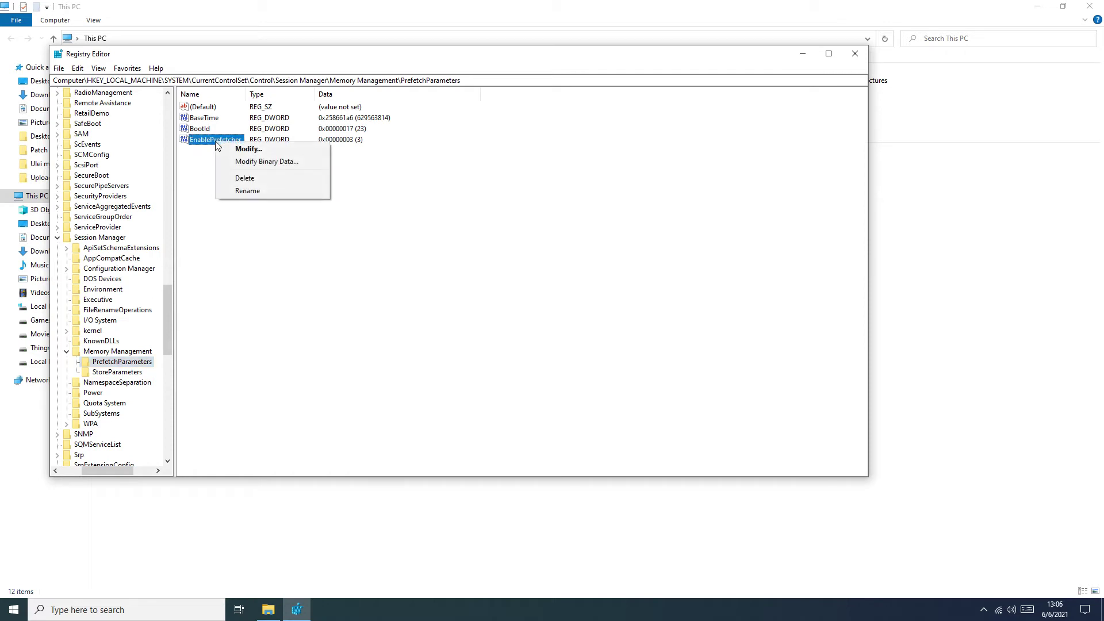
pyautogui.click(245, 149)
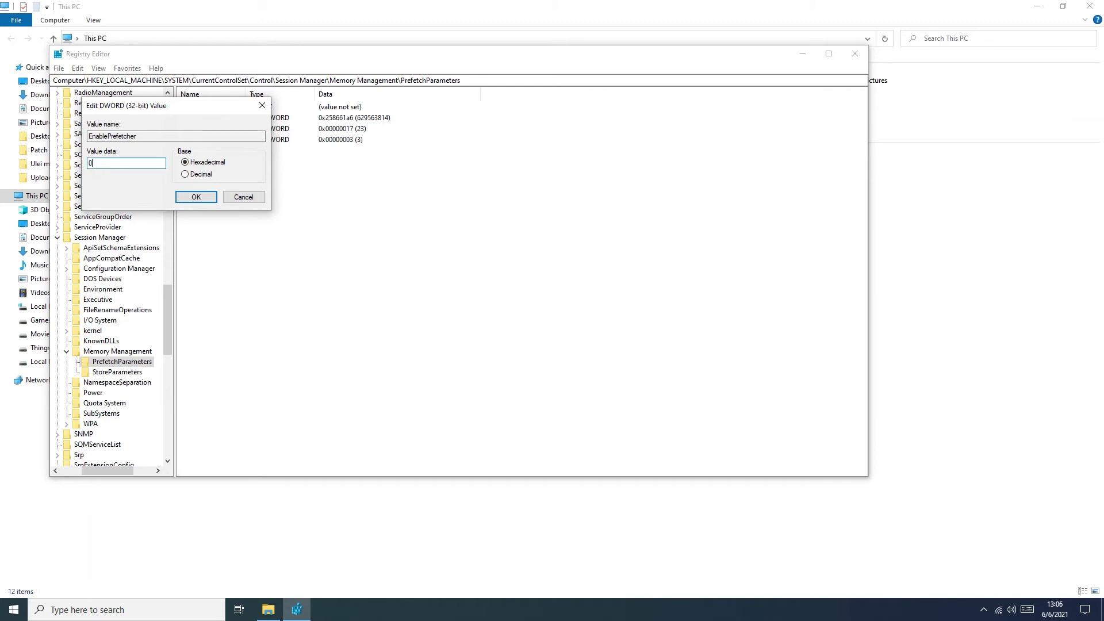
pyautogui.click(193, 199)
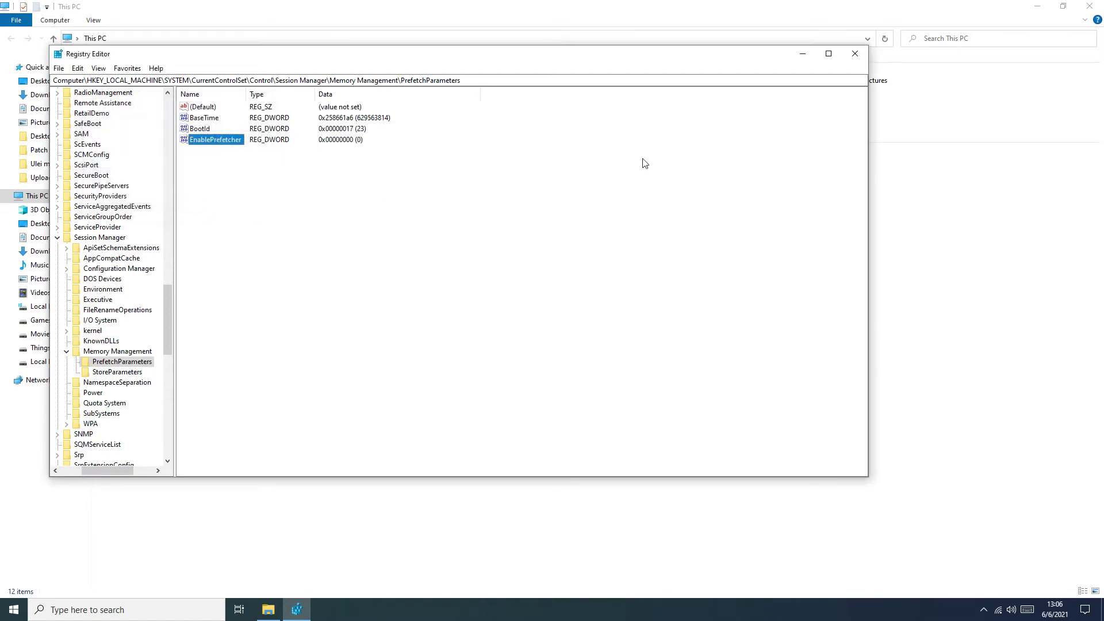
pyautogui.click(855, 54)
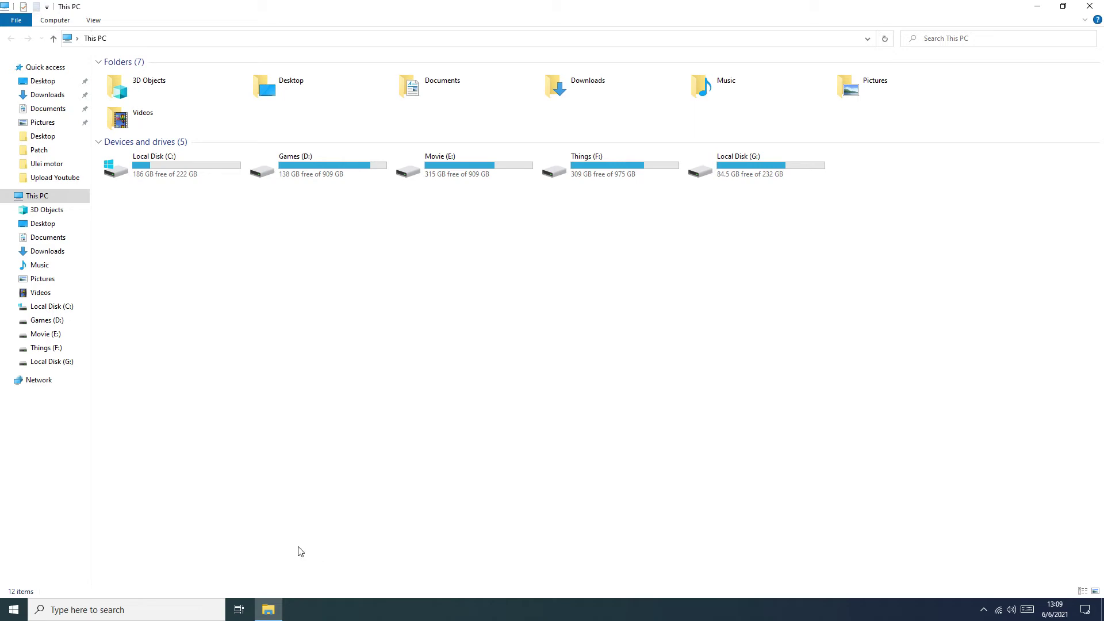
# - Search for ser and open the Services app as administrator
pyautogui.click(85, 611)
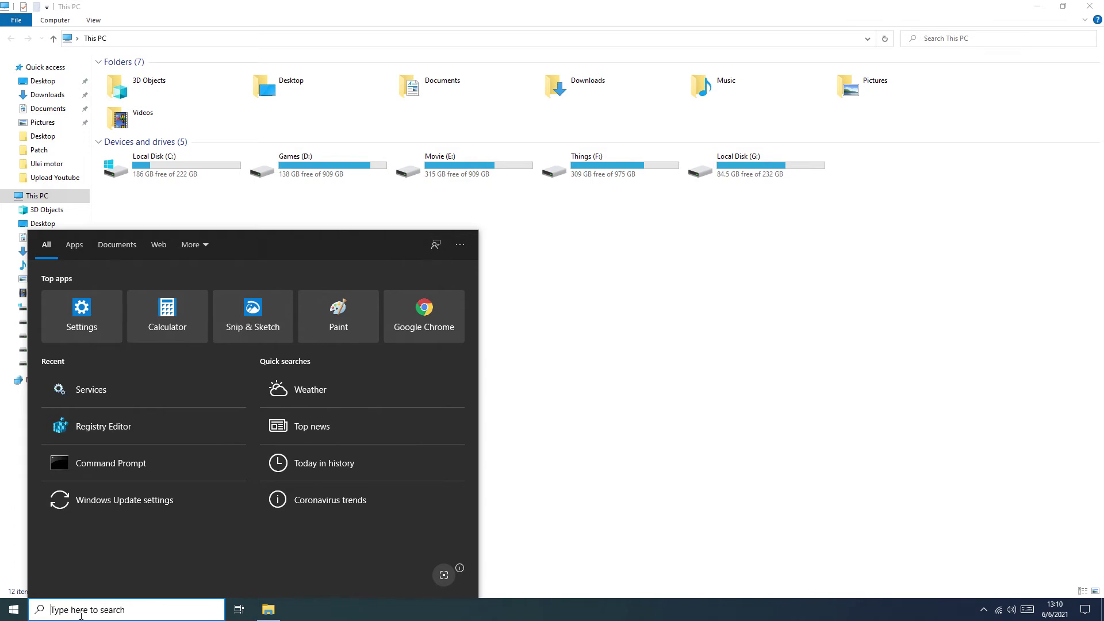
pyautogui.write('ser')
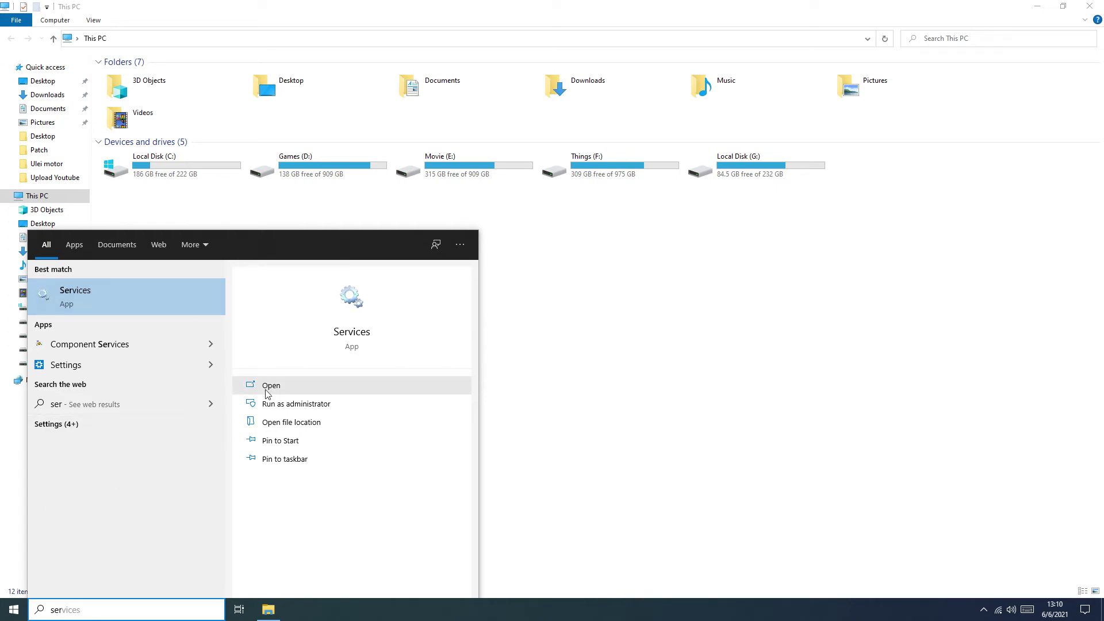
pyautogui.click(298, 405)
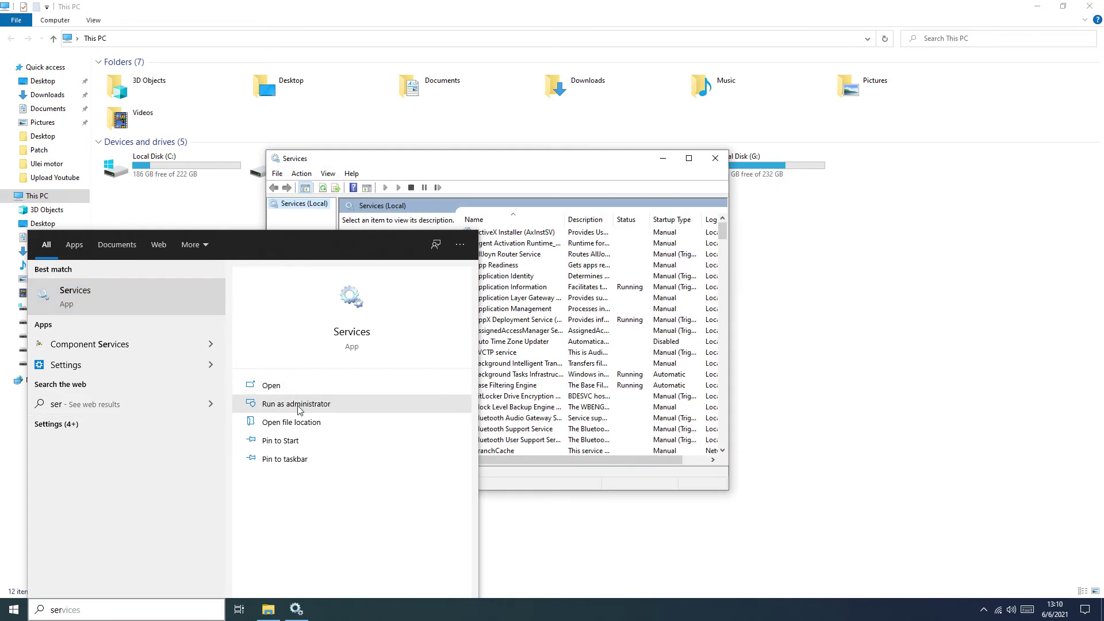
pyautogui.click(574, 171)
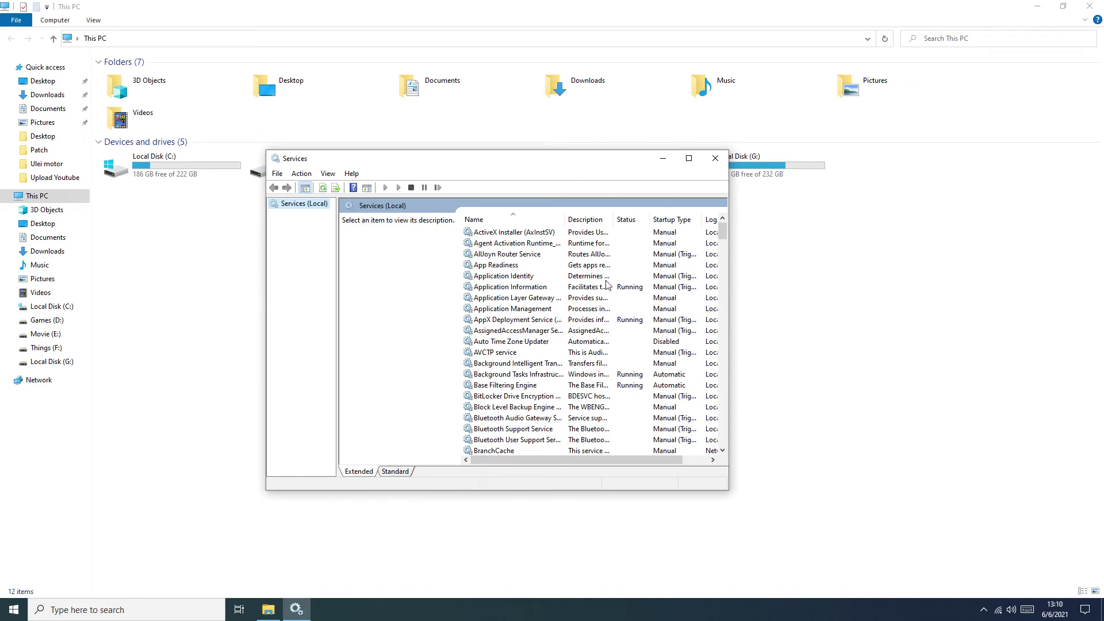
# - Find Windows Search in the list of services, open its properties, and stop the service
pyautogui.moveTo(723, 231); pyautogui.dragTo(743, 450)
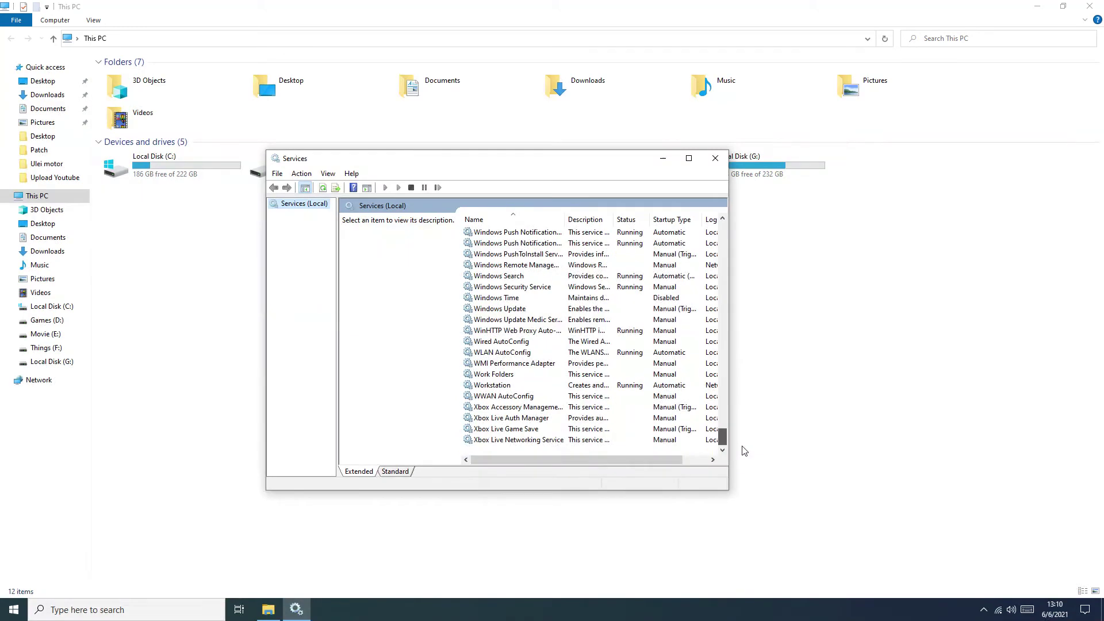
pyautogui.doubleClick(511, 277)
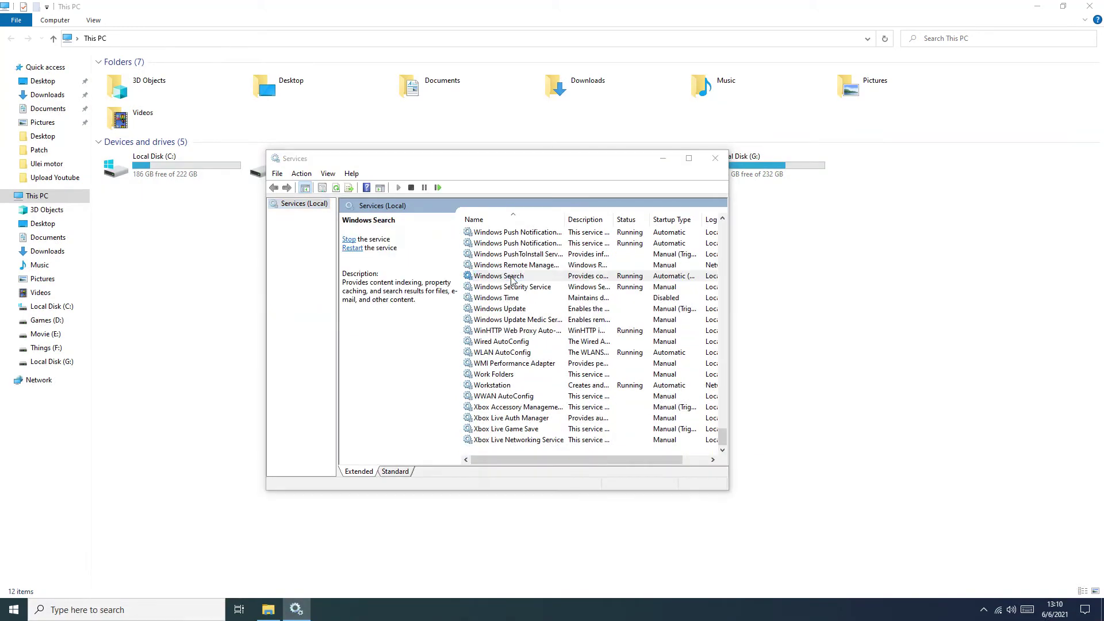
pyautogui.click(604, 195)
pyautogui.rightClick(519, 276)
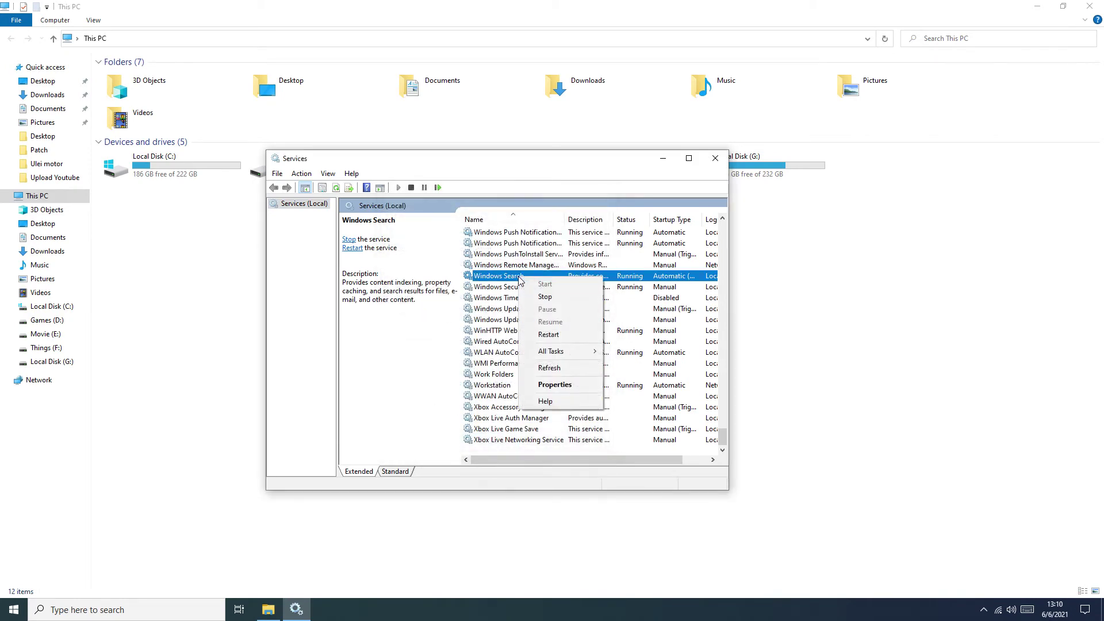
pyautogui.click(572, 386)
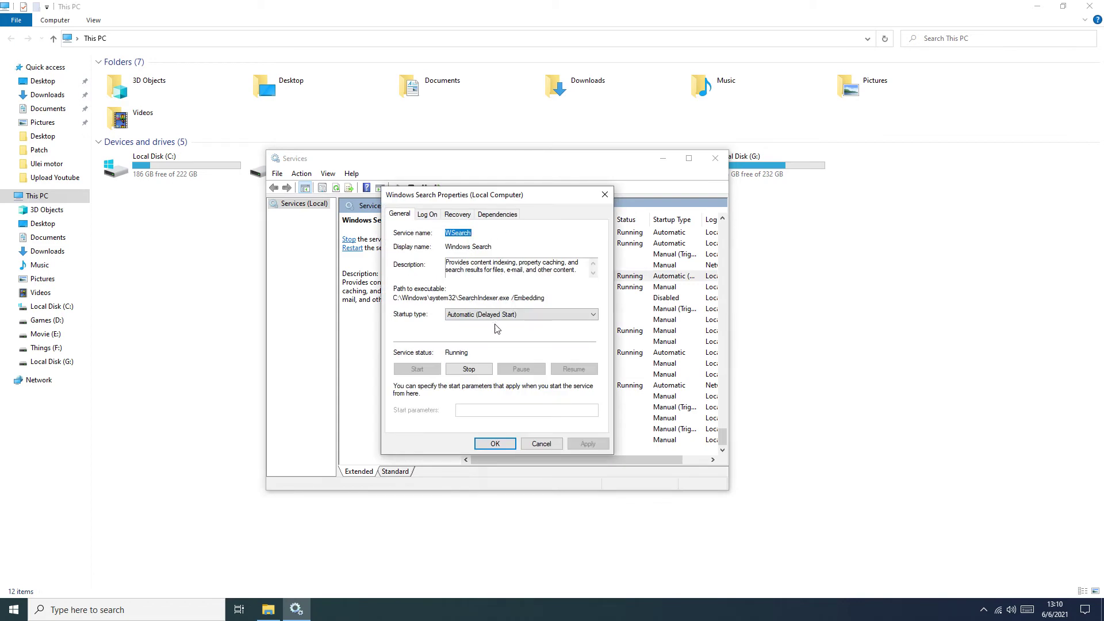
pyautogui.click(476, 374)
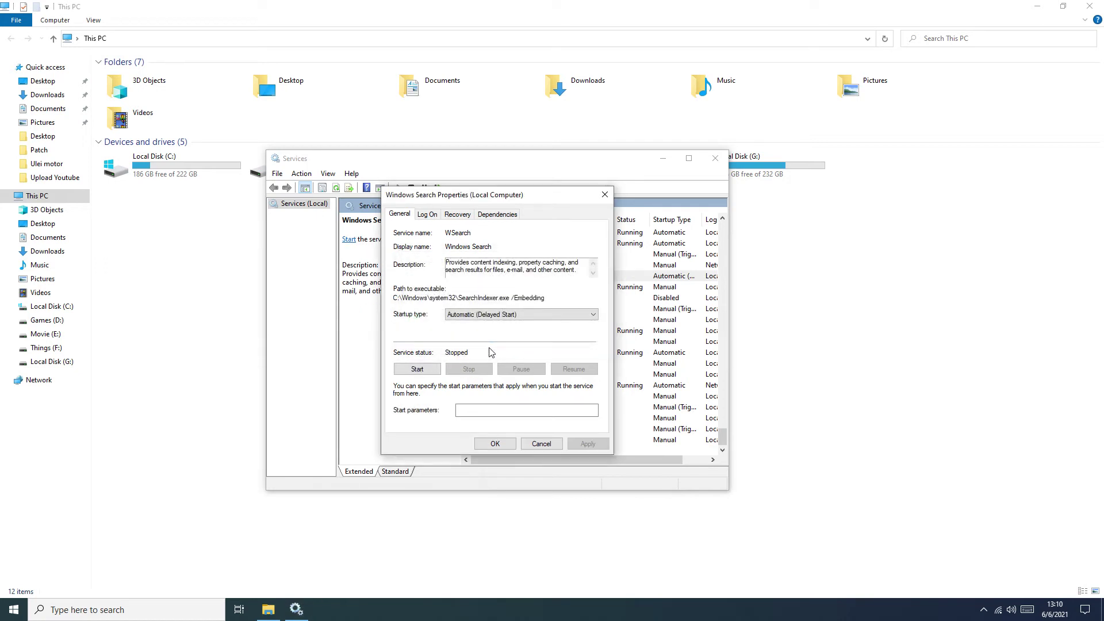
# - Set the startup type of the Windows Search service to Disabled, apply the change, and close Services
pyautogui.click(584, 314)
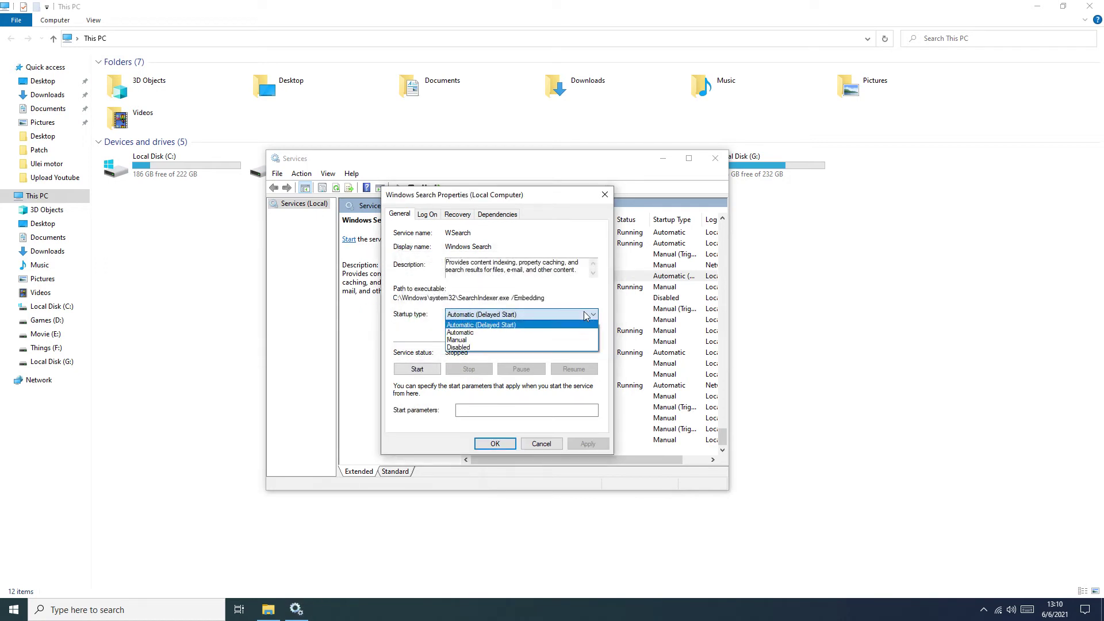
pyautogui.click(471, 348)
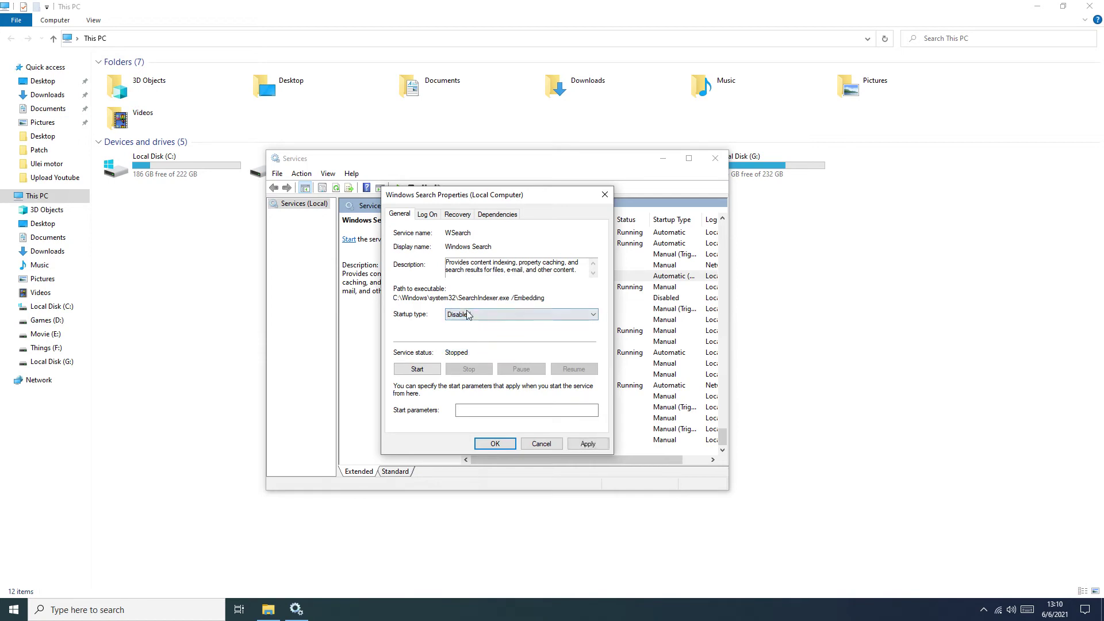
pyautogui.click(587, 443)
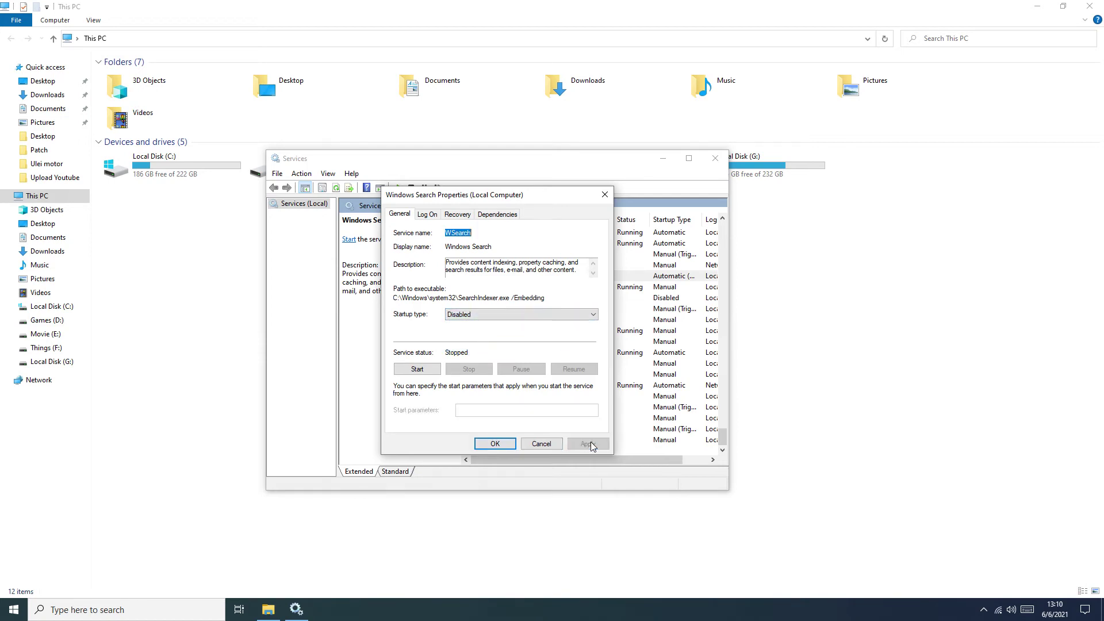
pyautogui.click(494, 443)
pyautogui.click(716, 158)
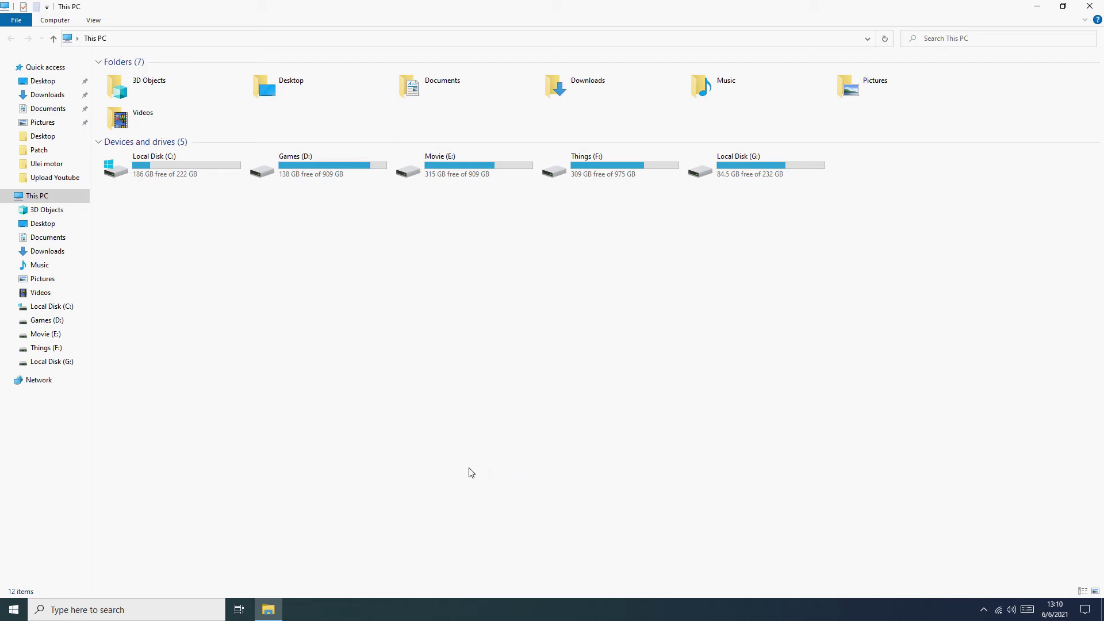
# - Search for msconf, open System Configuration, and show its boot options
pyautogui.click(220, 612)
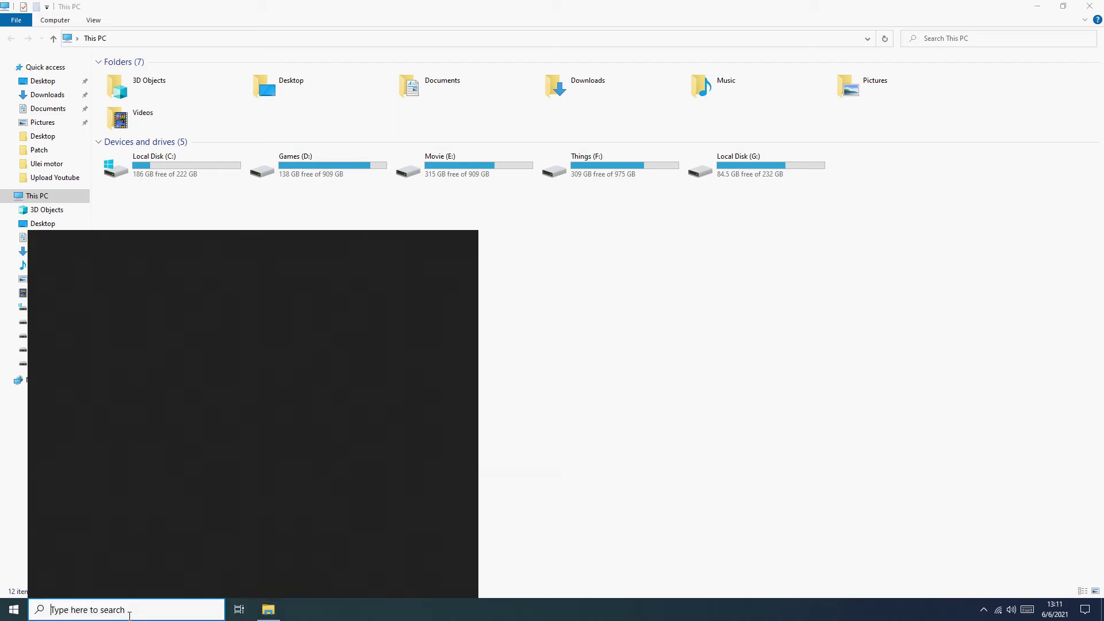
pyautogui.write('ms')
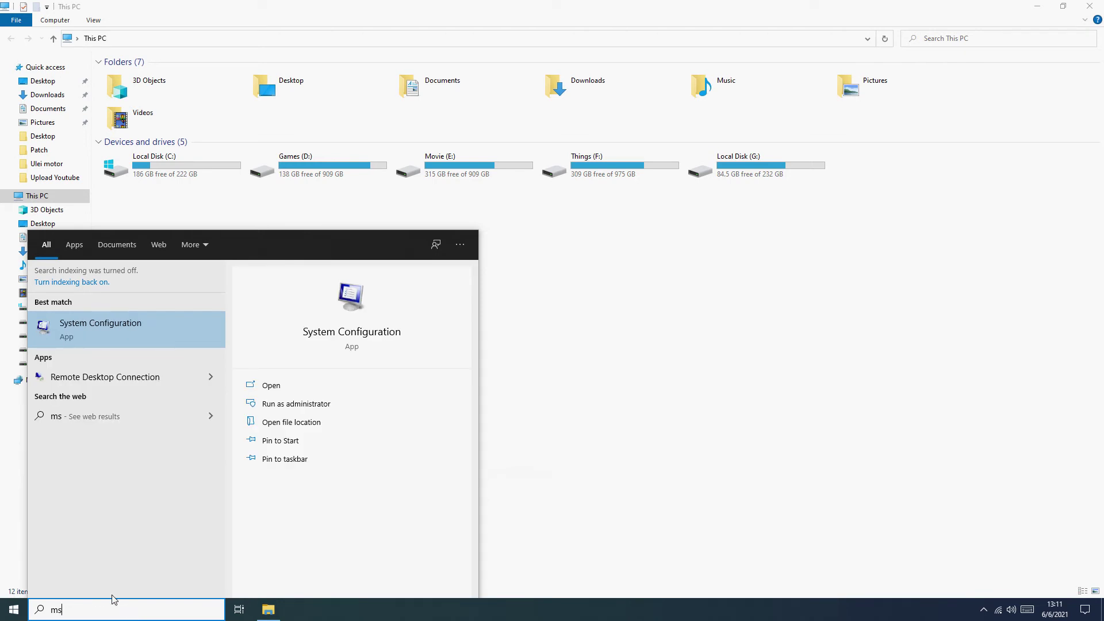
pyautogui.write('conf')
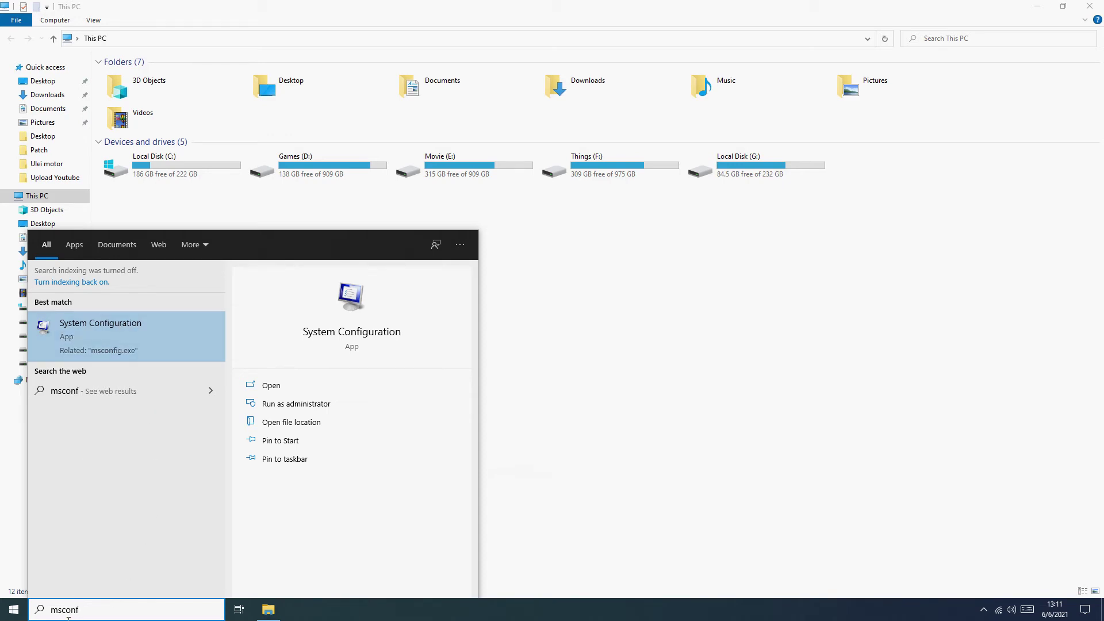
pyautogui.click(102, 323)
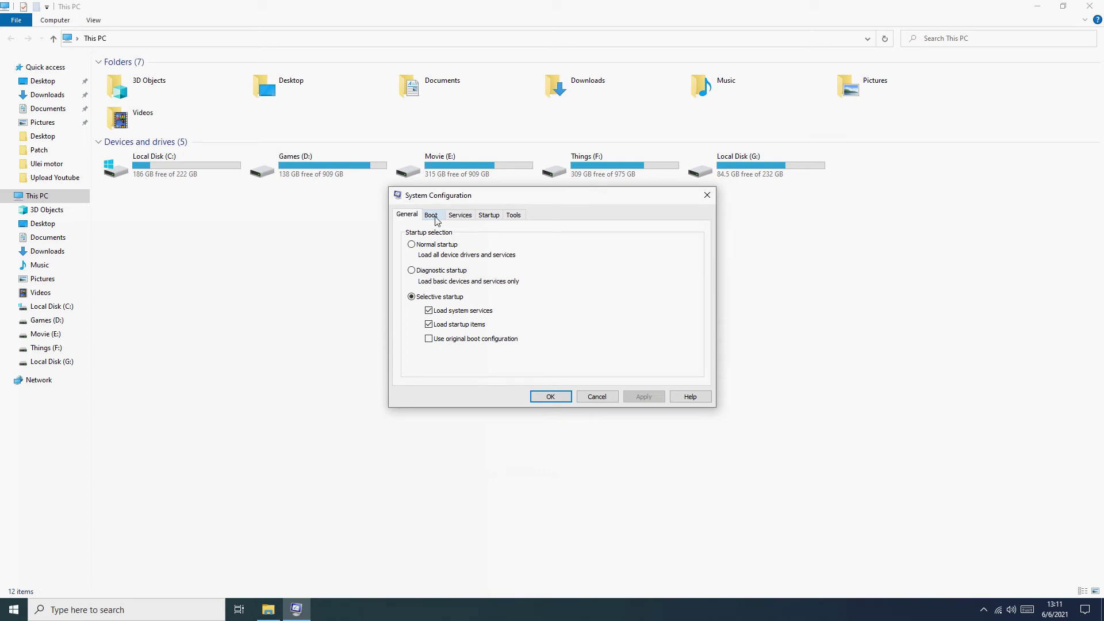
pyautogui.click(432, 216)
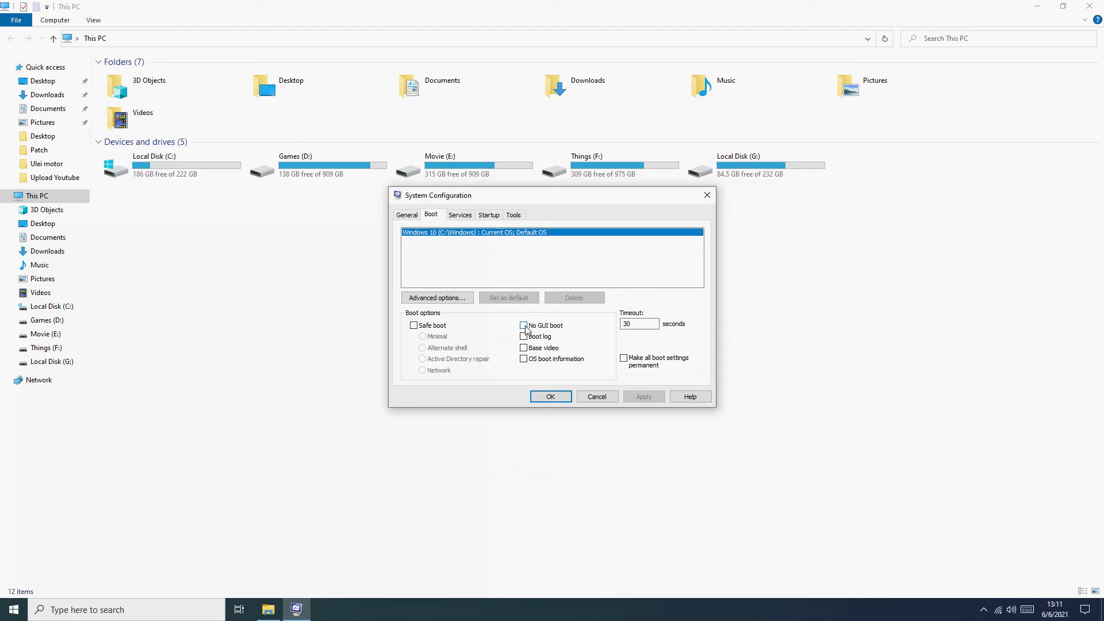
# - Switch No GUI boot on and back off, apply the boot settings, and exit System Configuration
pyautogui.click(524, 326)
pyautogui.click(524, 326)
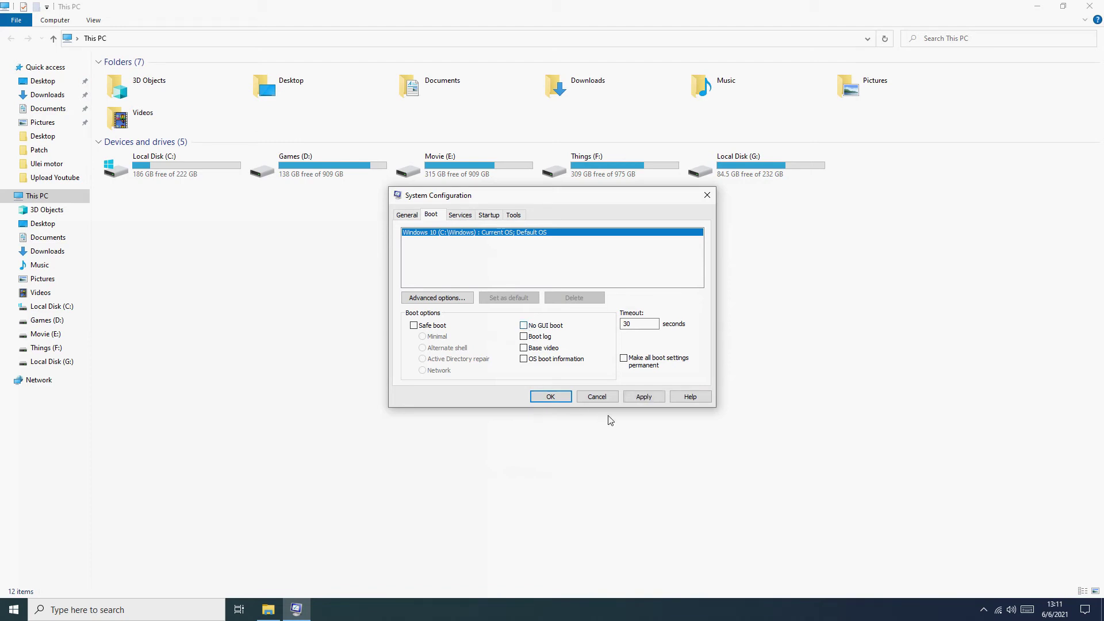
pyautogui.click(639, 398)
pyautogui.click(555, 398)
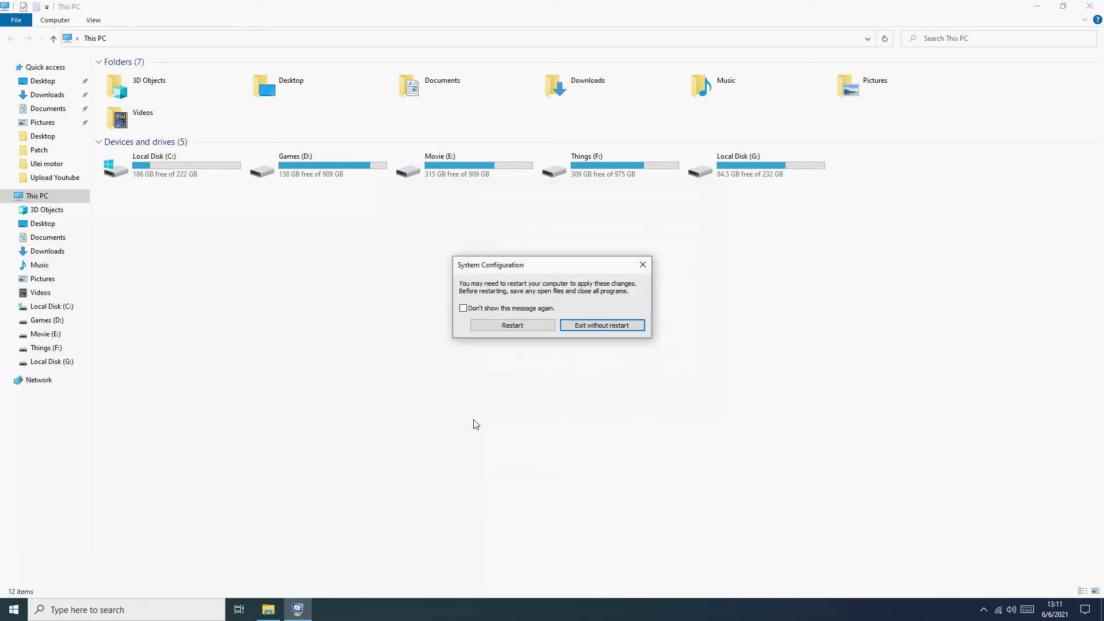
pyautogui.click(515, 328)
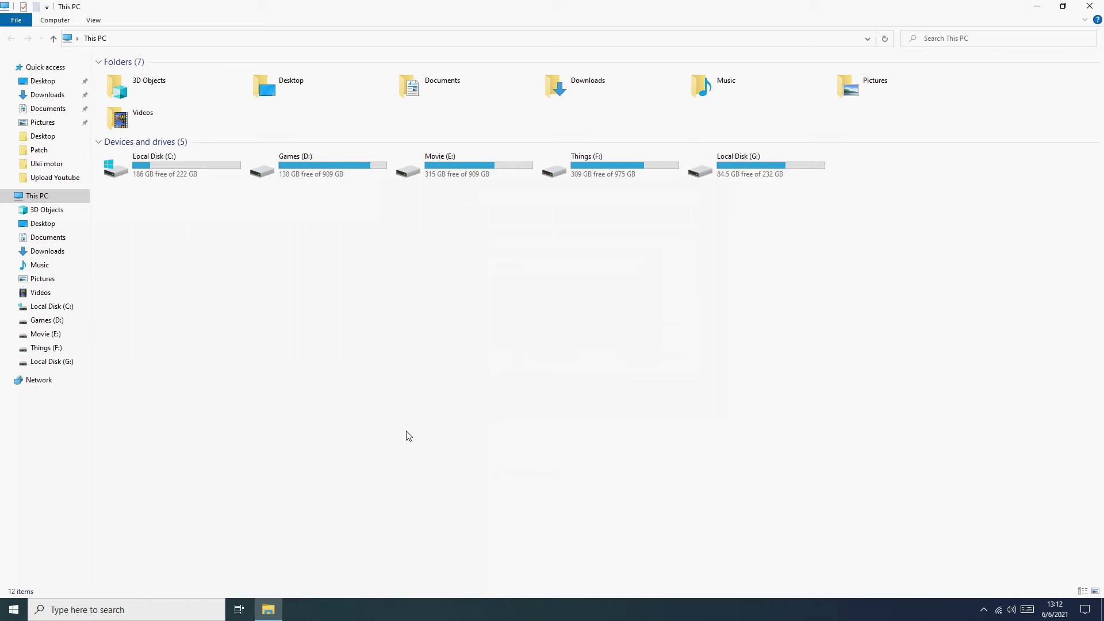
# - Open the Startup and Recovery settings from the advanced system settings of This PC
pyautogui.rightClick(389, 311)
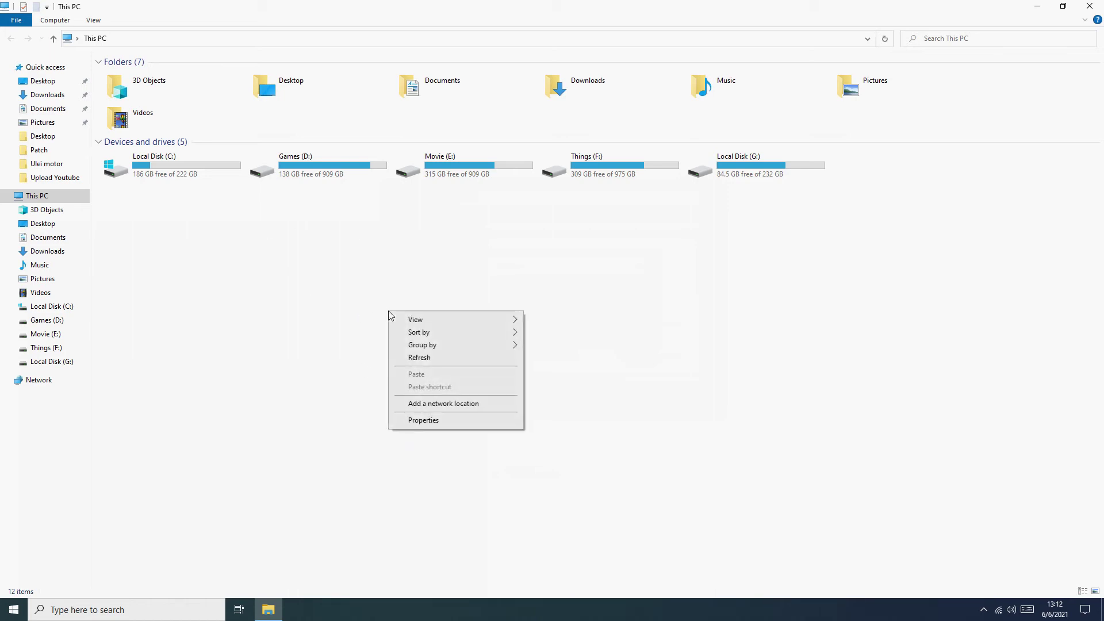
pyautogui.click(434, 423)
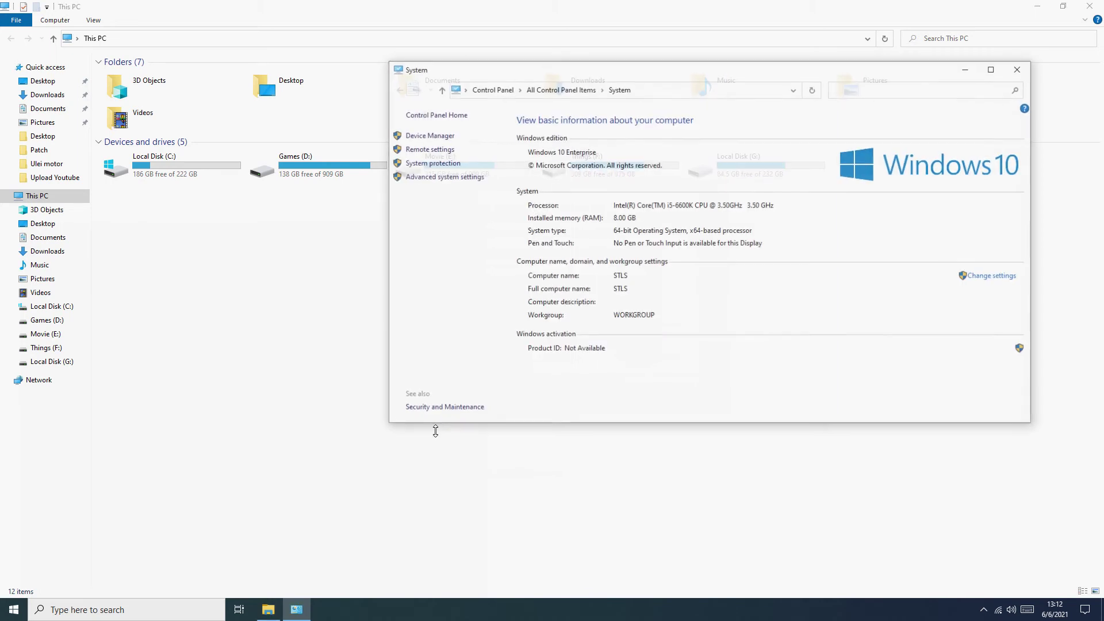
pyautogui.click(435, 180)
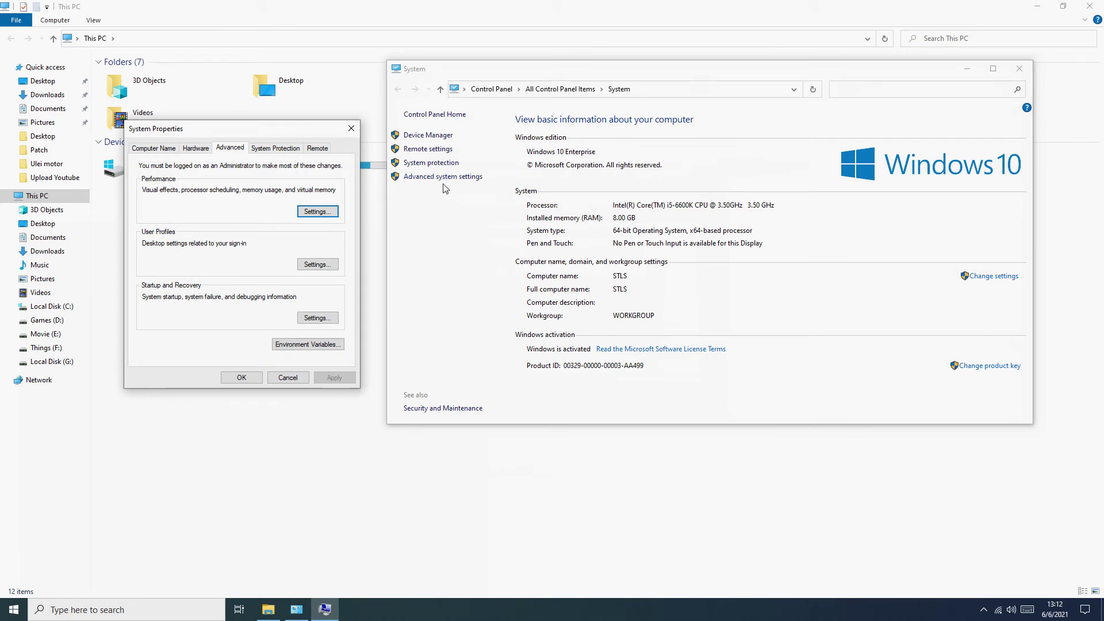
pyautogui.click(317, 317)
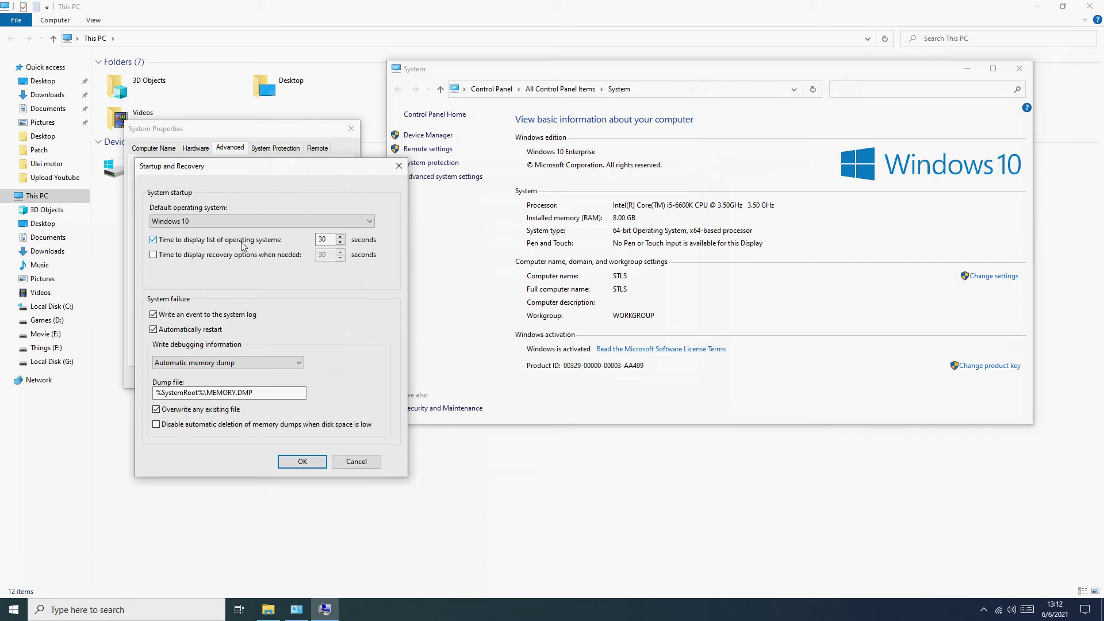
# - Disable Time to display list of operating systems, confirm the startup settings, and close the system windows
pyautogui.click(153, 241)
pyautogui.click(305, 462)
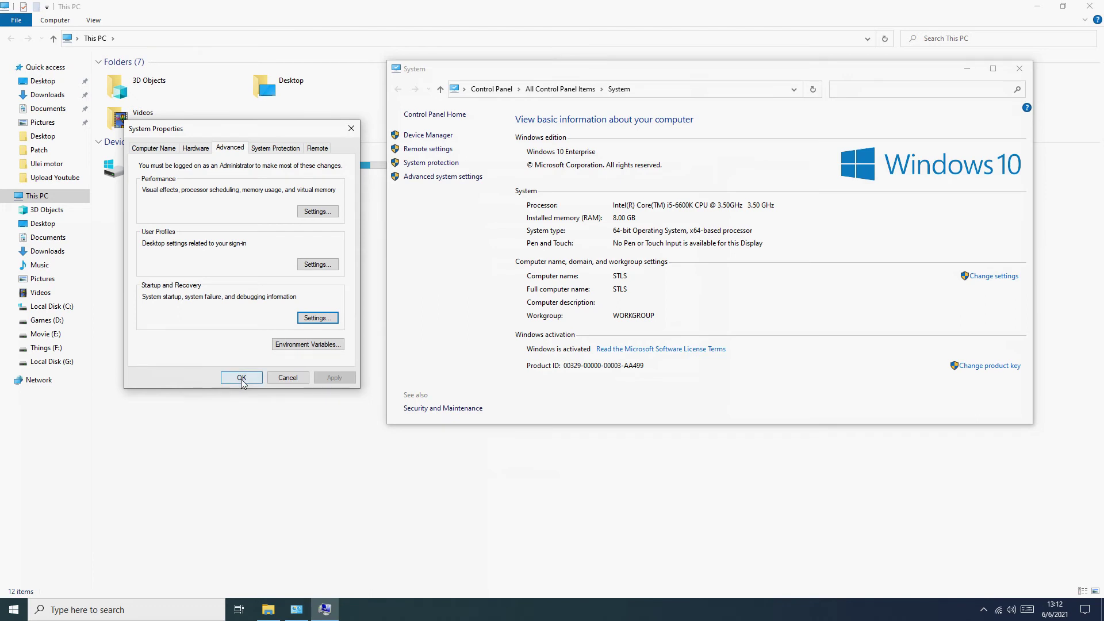
pyautogui.click(241, 379)
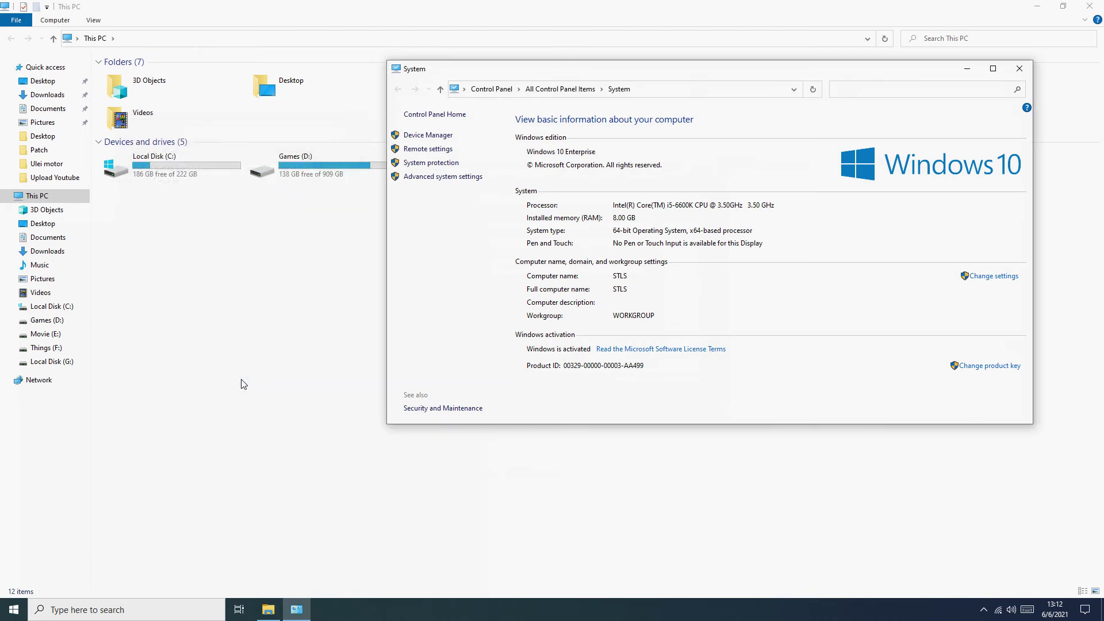
pyautogui.click(1019, 69)
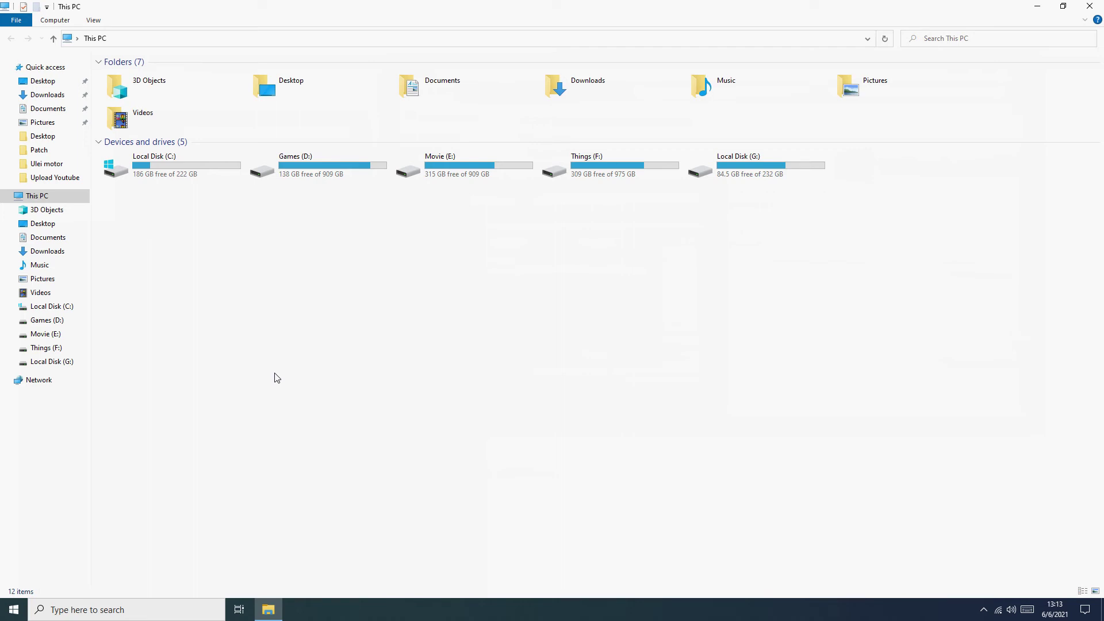
# - Search for reg and run Registry Editor as administrator
pyautogui.click(93, 613)
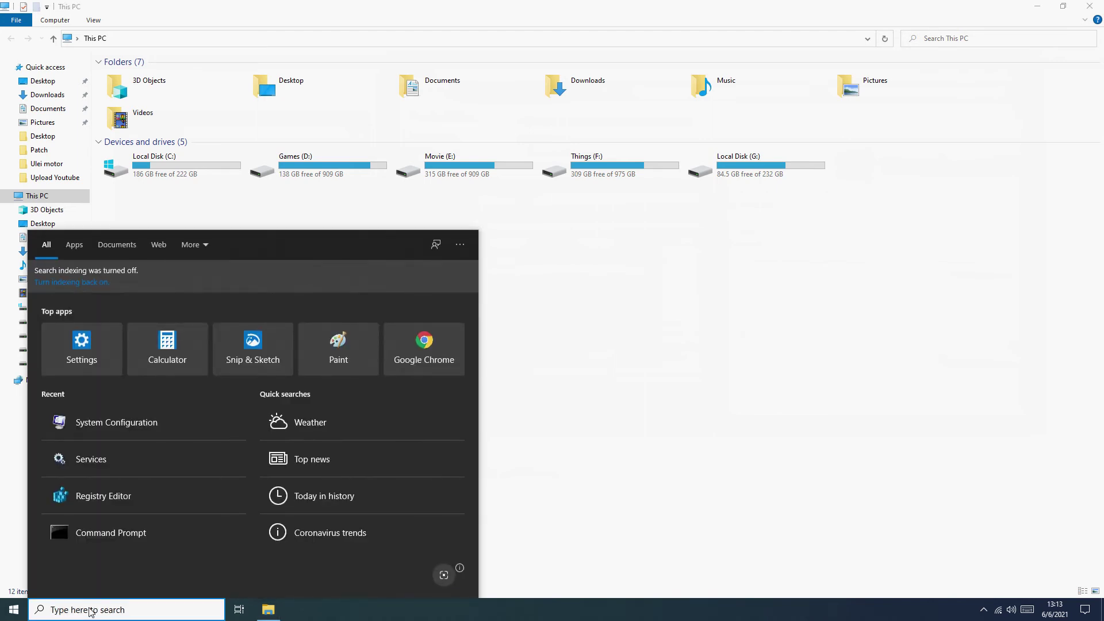
pyautogui.write('reg')
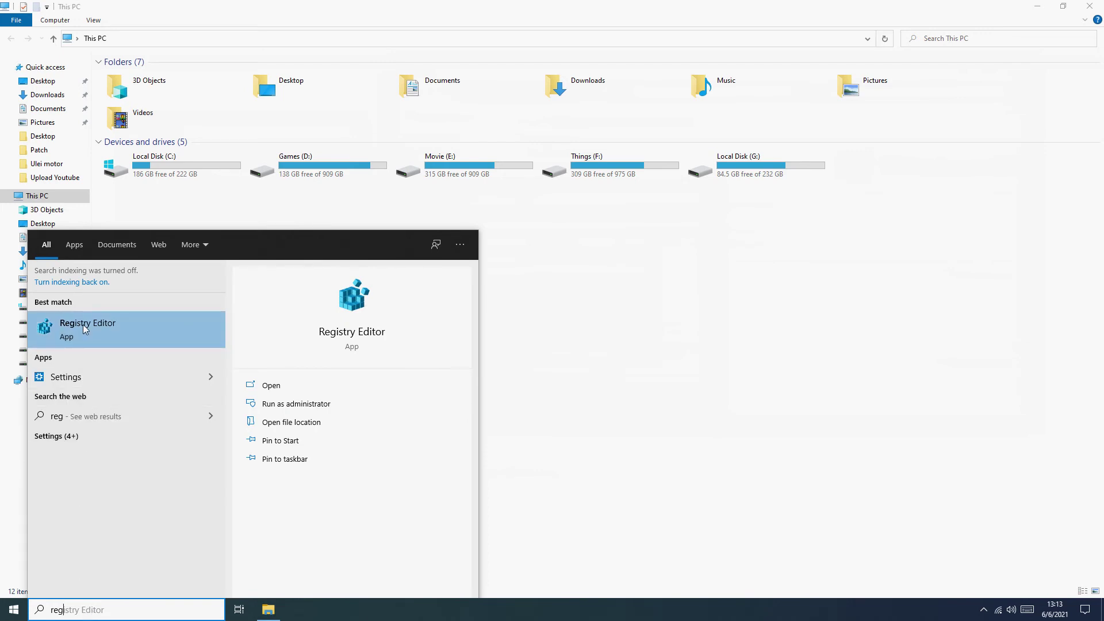
pyautogui.click(296, 404)
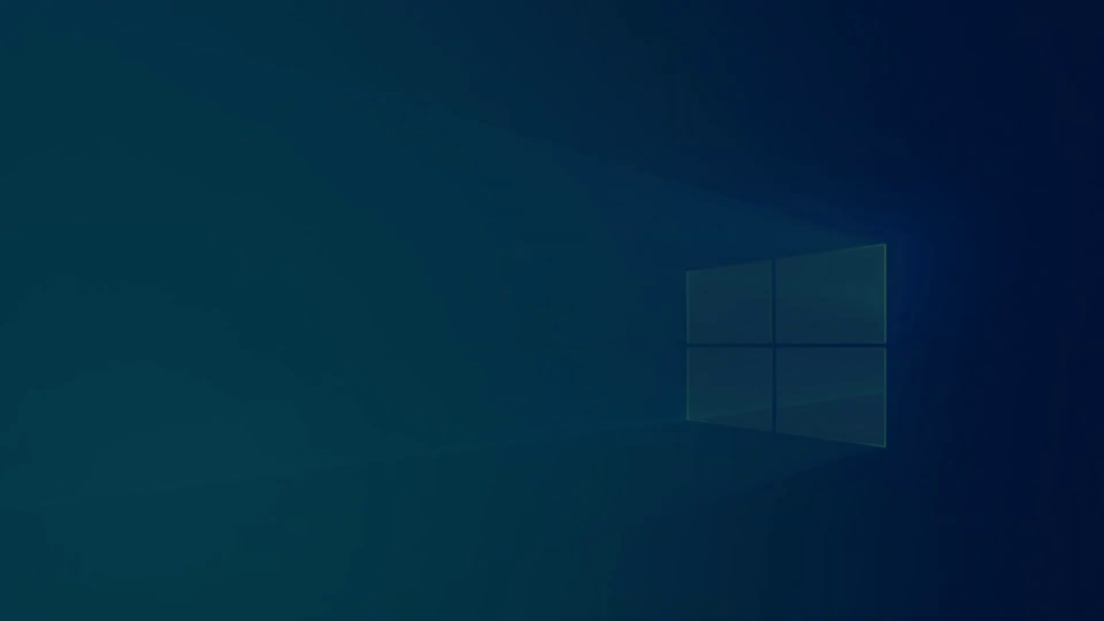
pyautogui.click(493, 377)
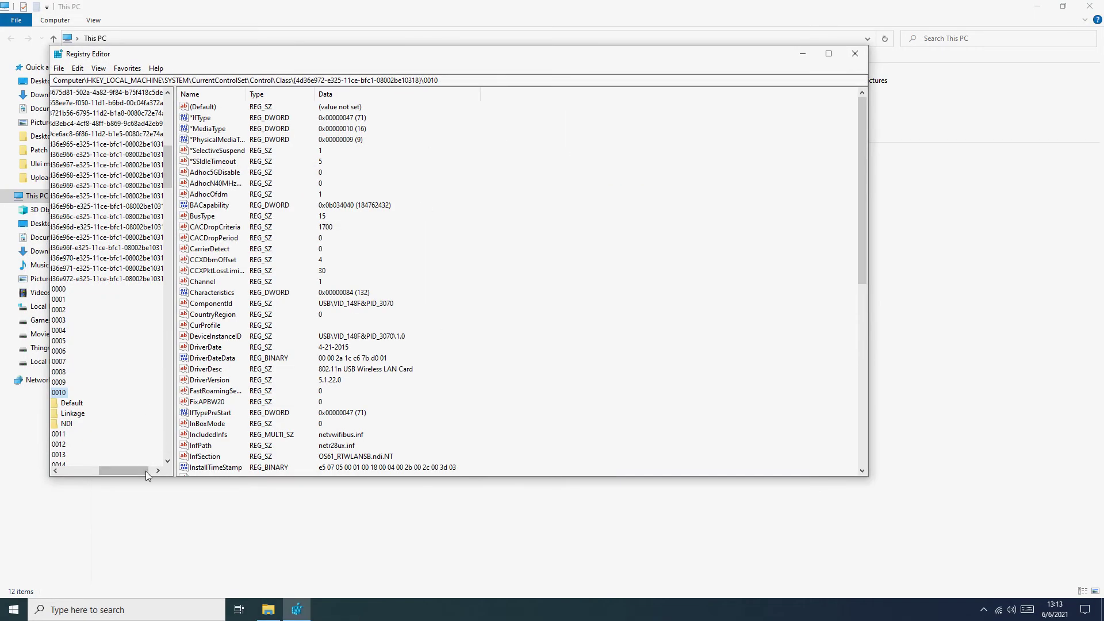
# - Navigate to the registry key HKEY_LOCAL_MACHINE\SYSTEM\CurrentControlSet\Control
pyautogui.moveTo(147, 471); pyautogui.dragTo(99, 470)
pyautogui.scroll(20, 112, 138)
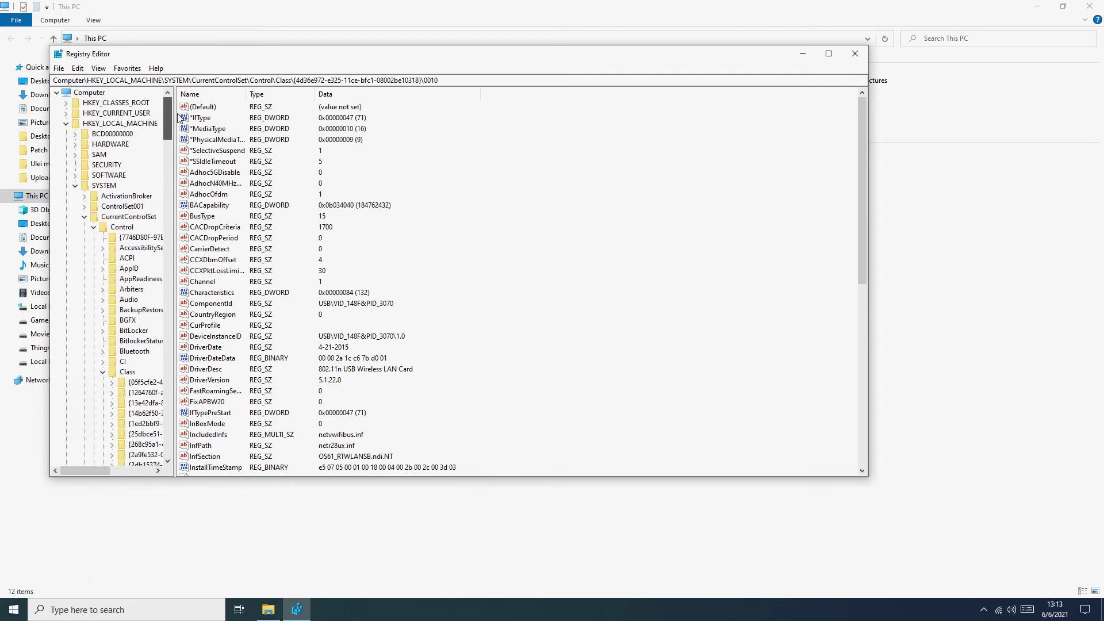
pyautogui.click(105, 124)
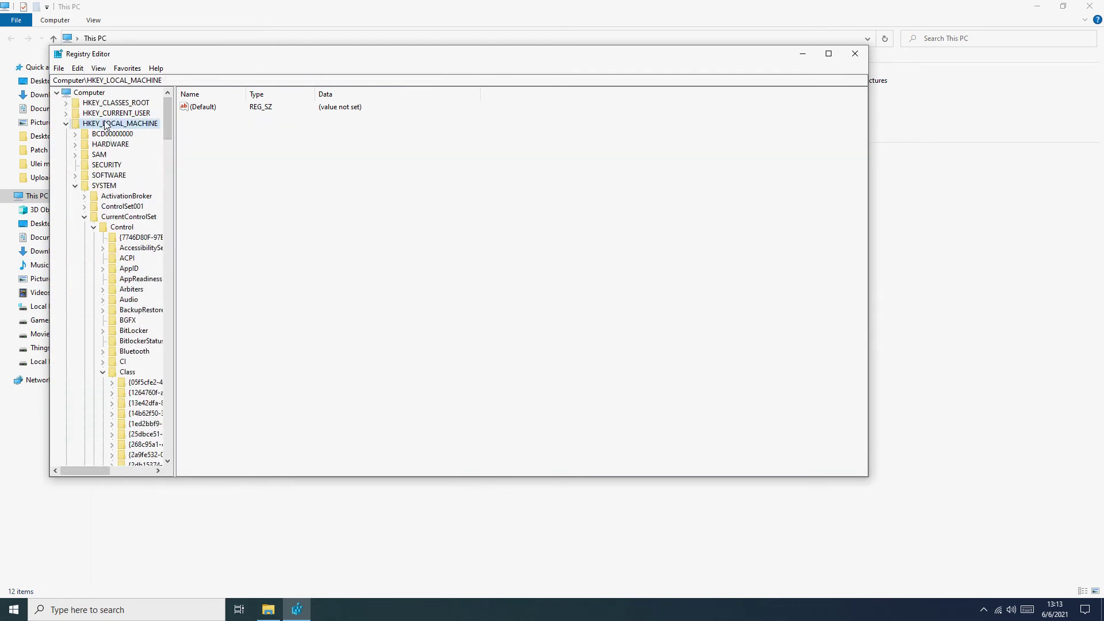
pyautogui.click(105, 189)
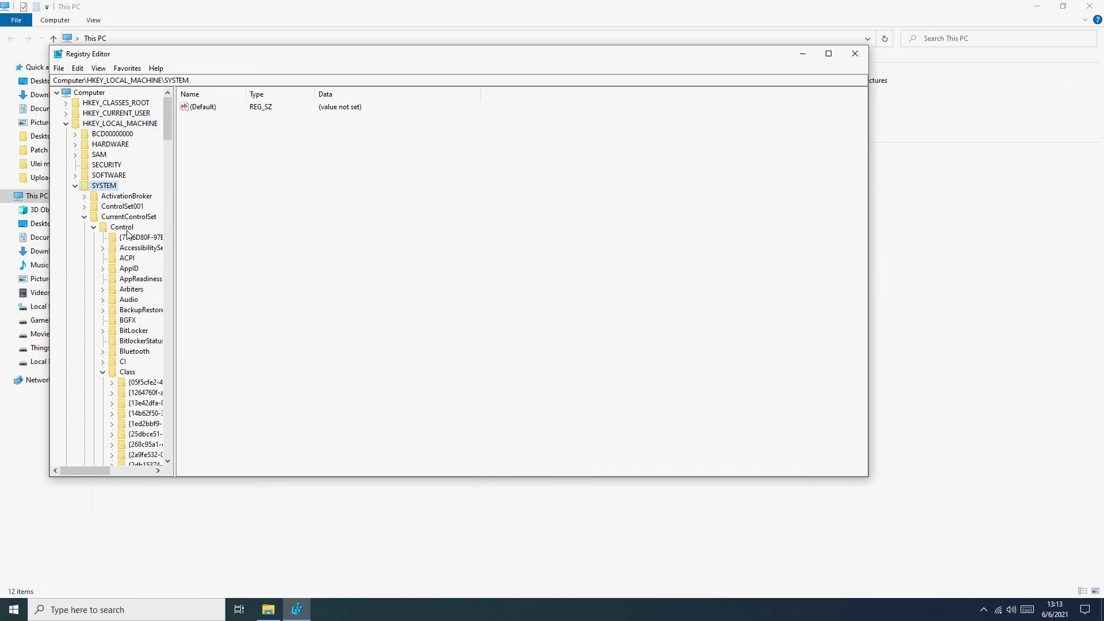
pyautogui.click(114, 220)
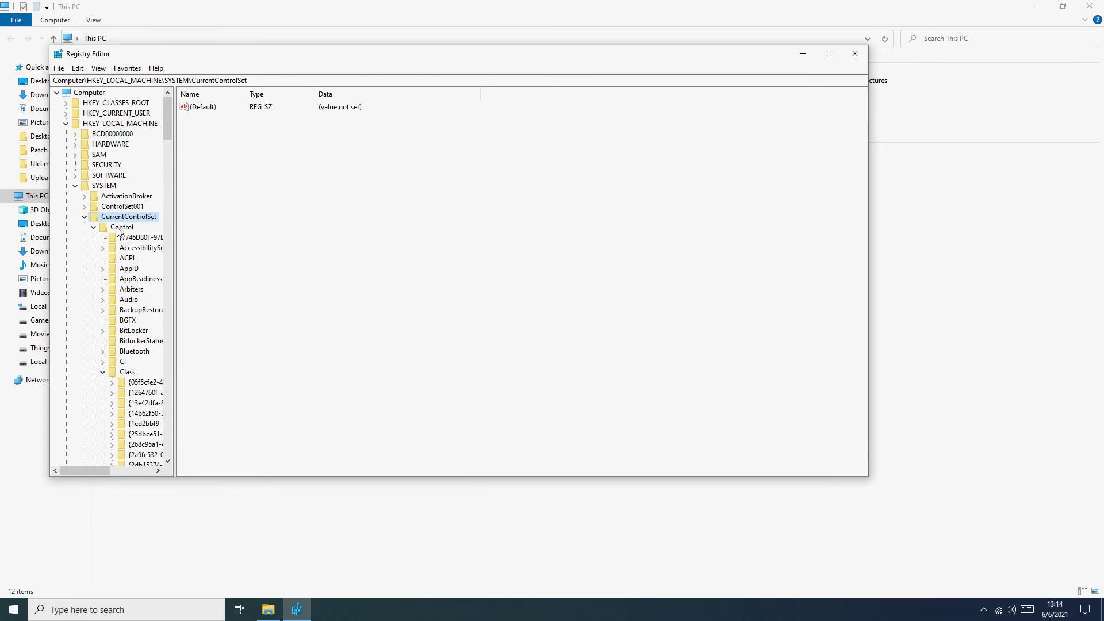
pyautogui.click(118, 229)
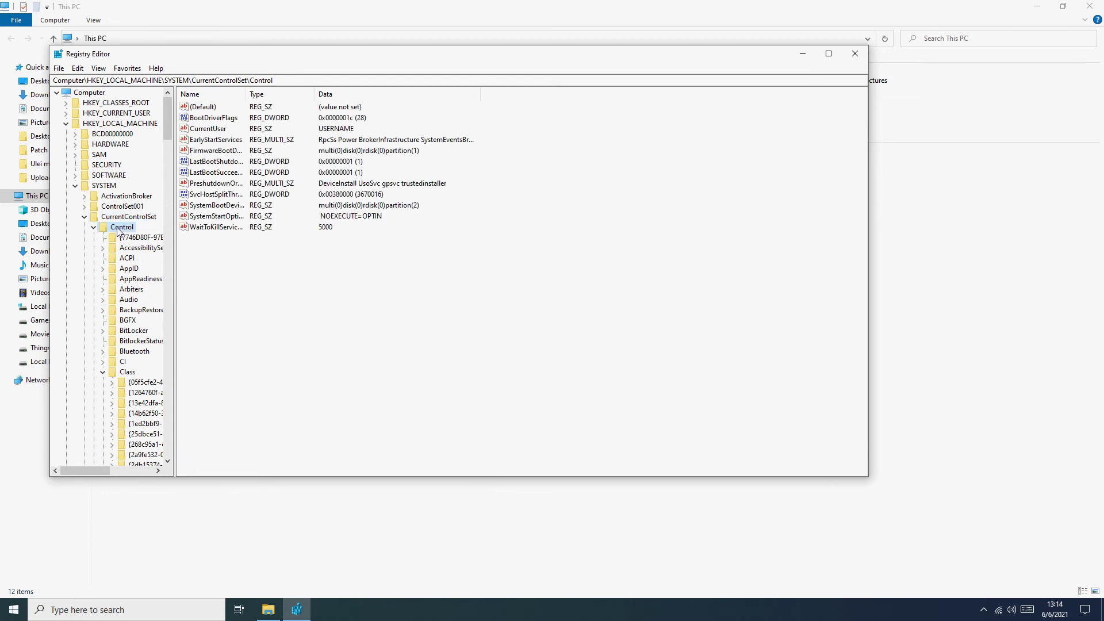
# - Set the value data of WaitToKillServiceTimeout to 1000 and close Registry Editor
pyautogui.moveTo(247, 95); pyautogui.dragTo(365, 108)
pyautogui.click(225, 228)
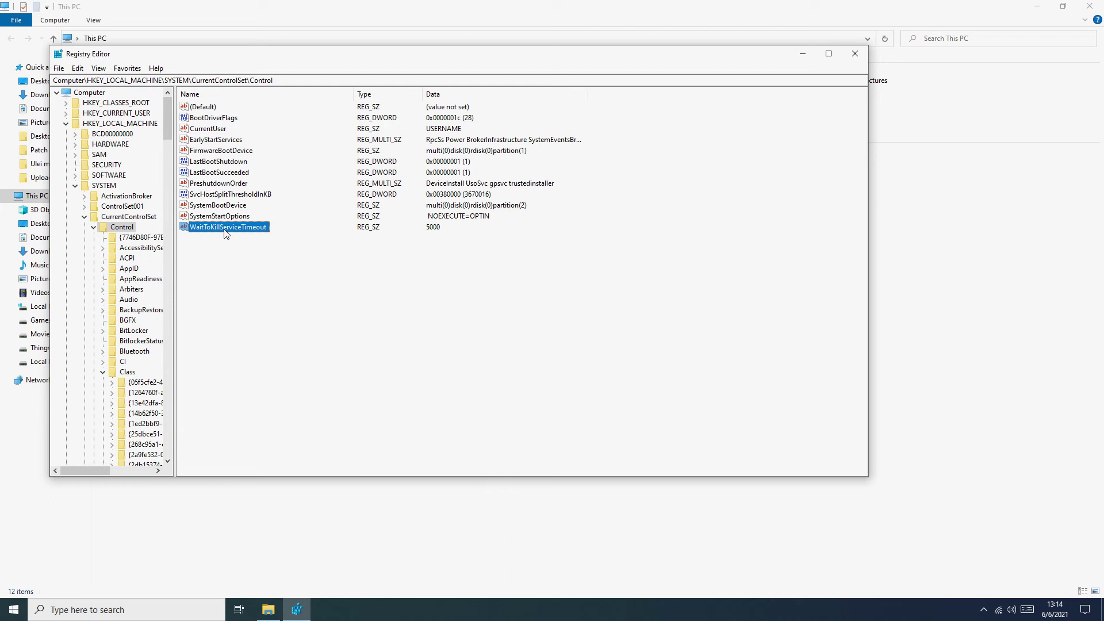
pyautogui.rightClick(225, 233)
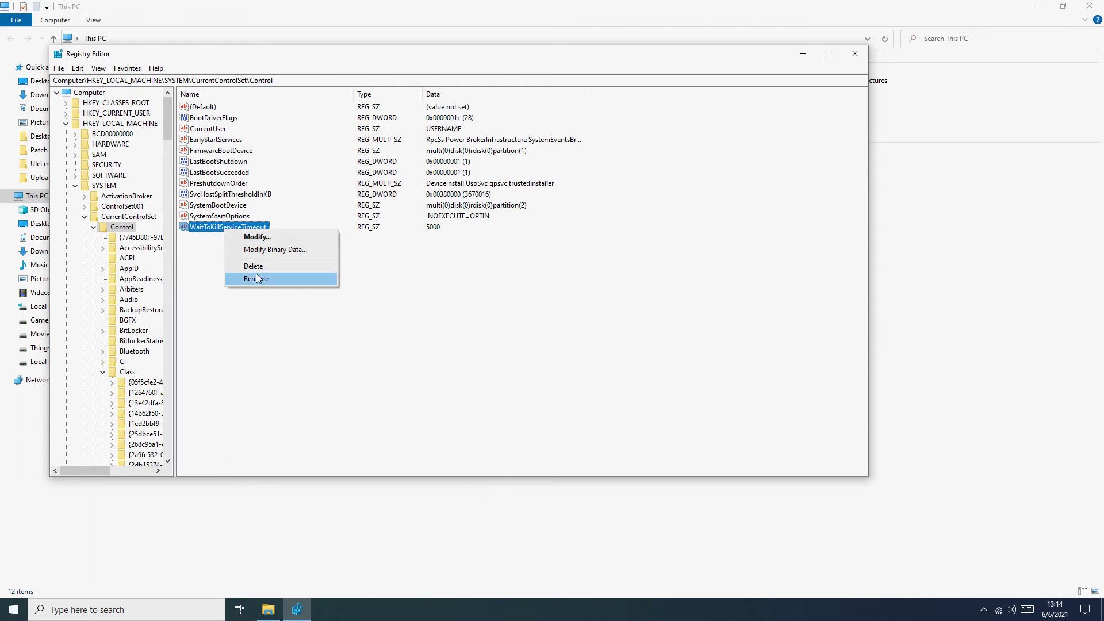
pyautogui.click(259, 239)
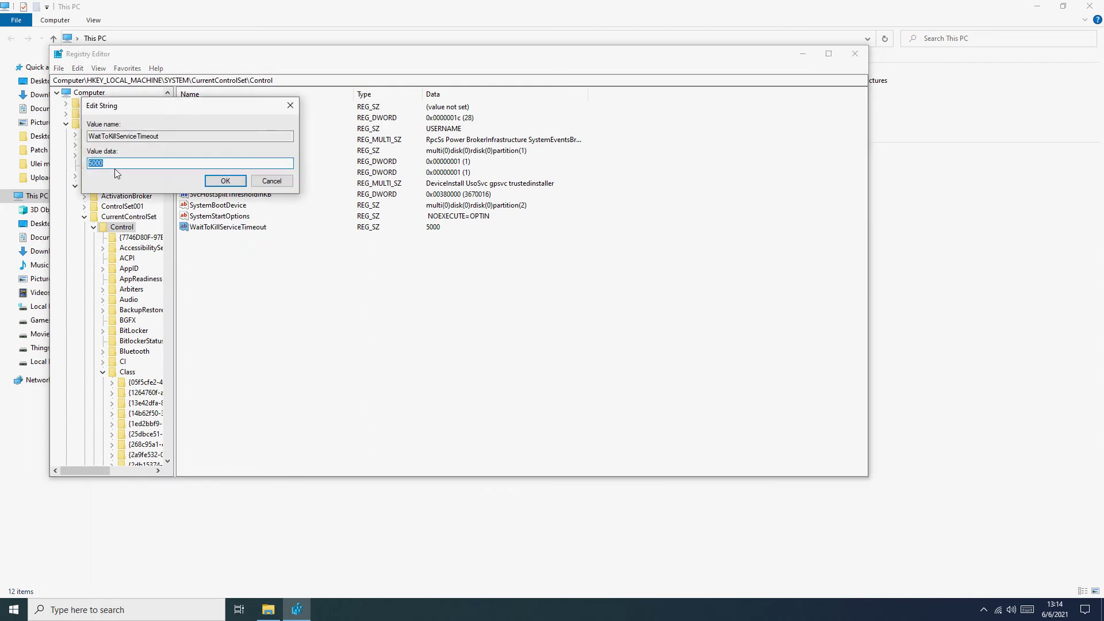
pyautogui.write('1000')
pyautogui.click(225, 182)
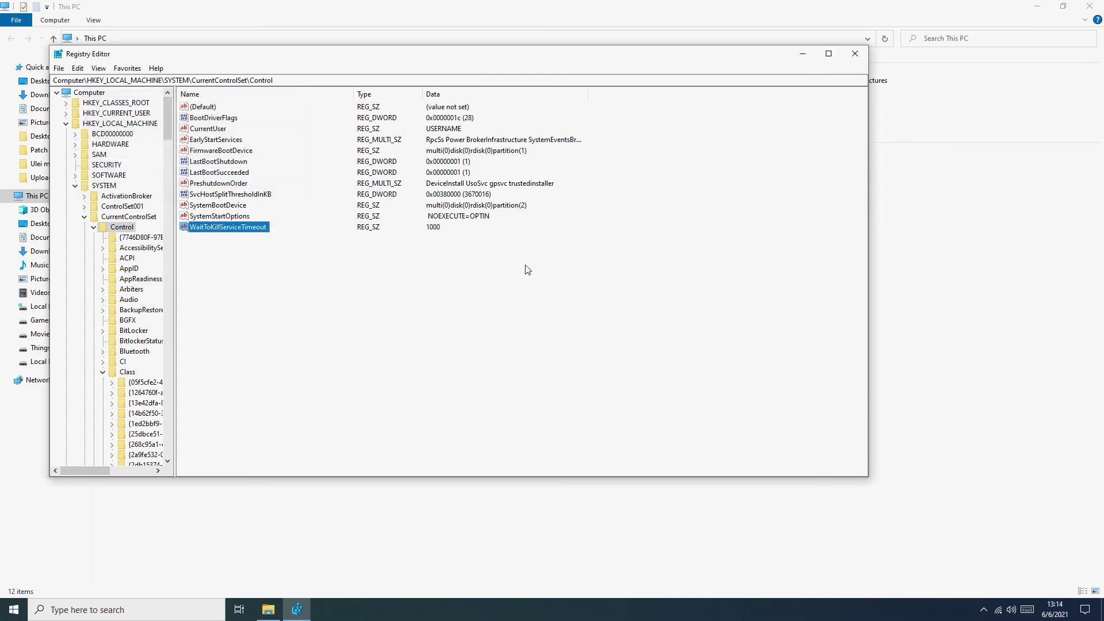
pyautogui.click(855, 55)
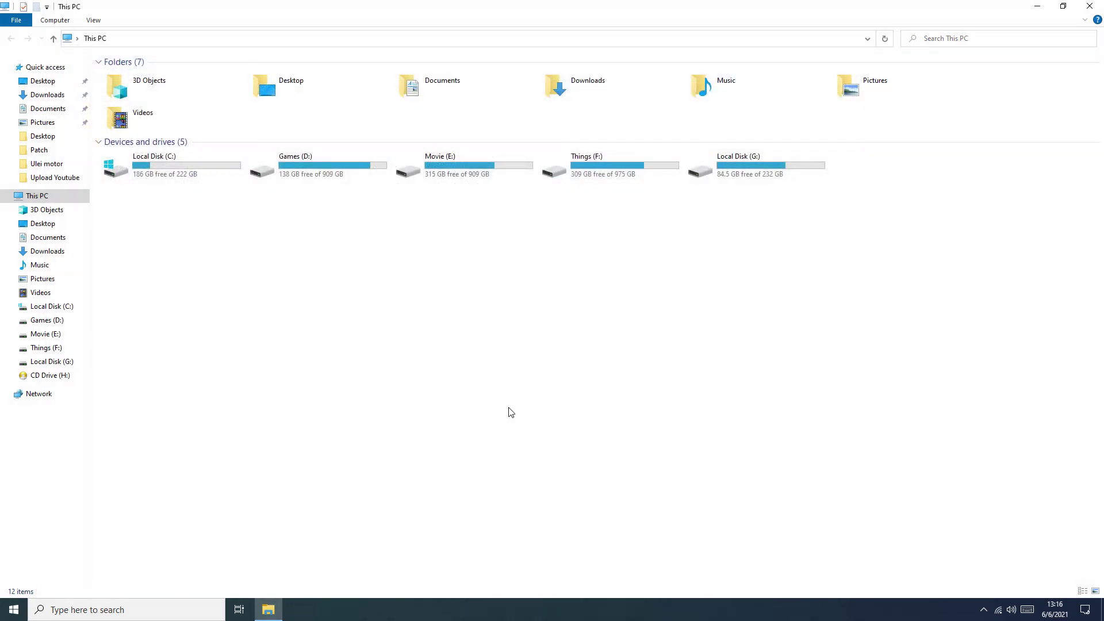
# - Search for cmd and run Command Prompt as administrator
pyautogui.click(118, 611)
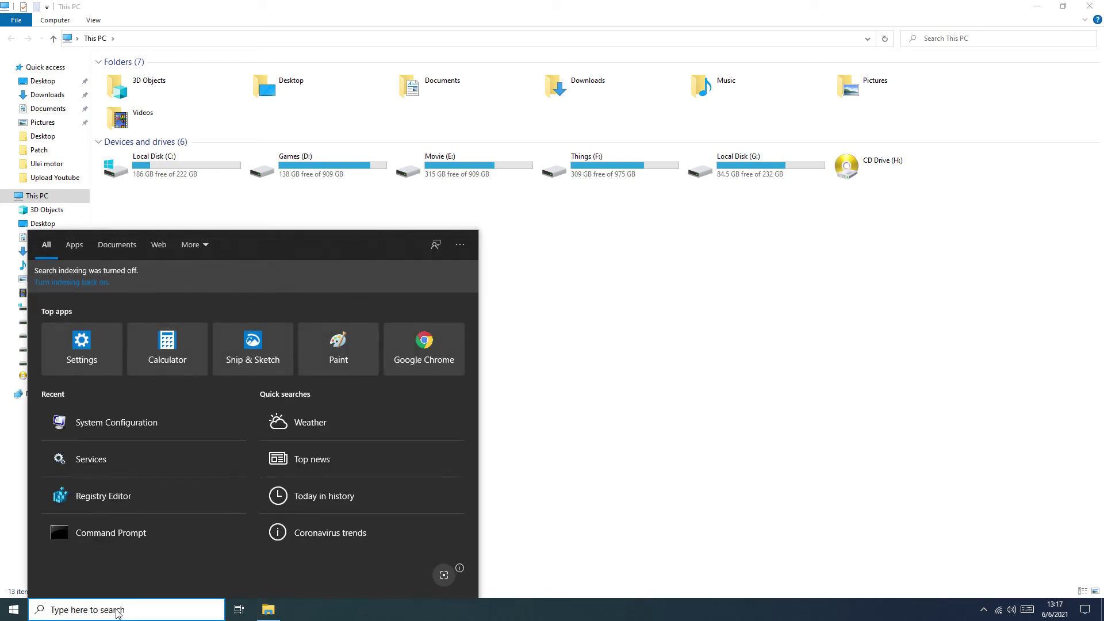
pyautogui.write('cmd')
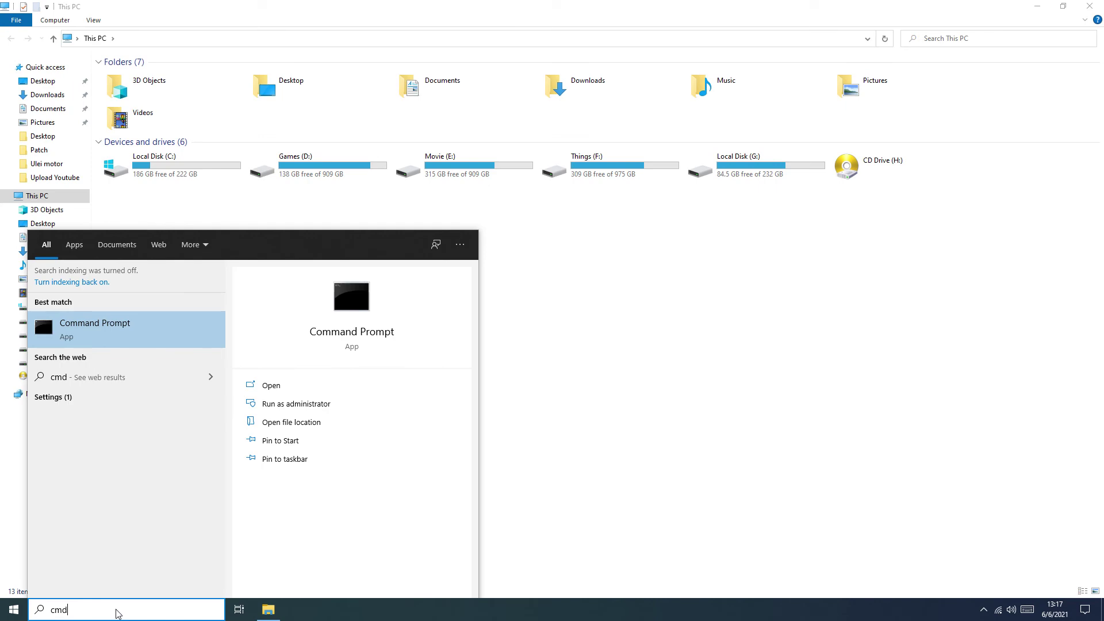
pyautogui.click(283, 405)
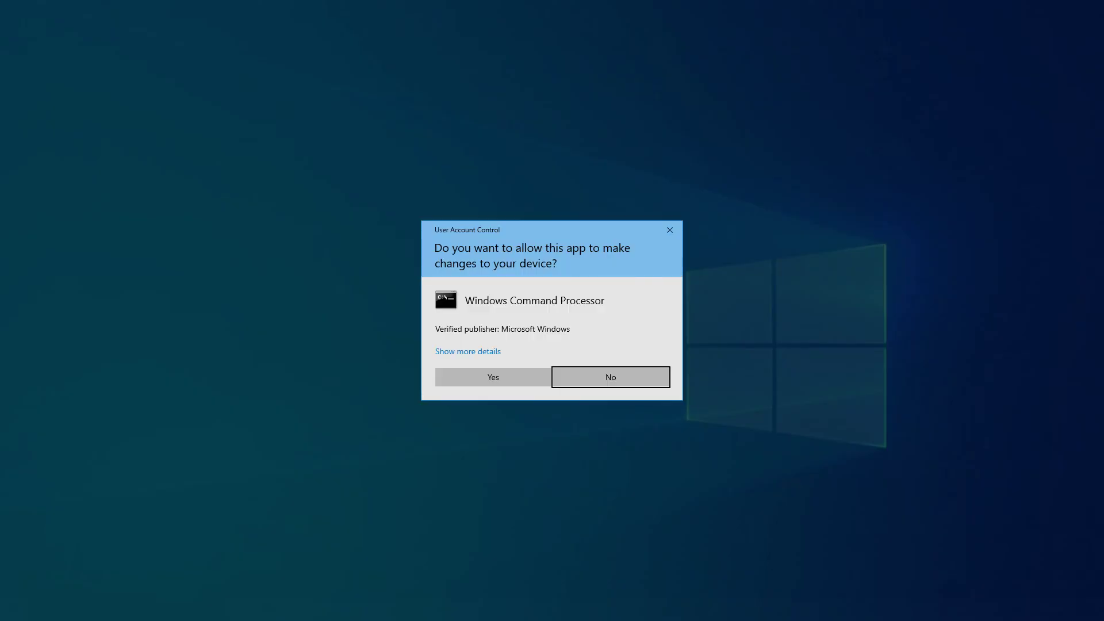
pyautogui.click(484, 382)
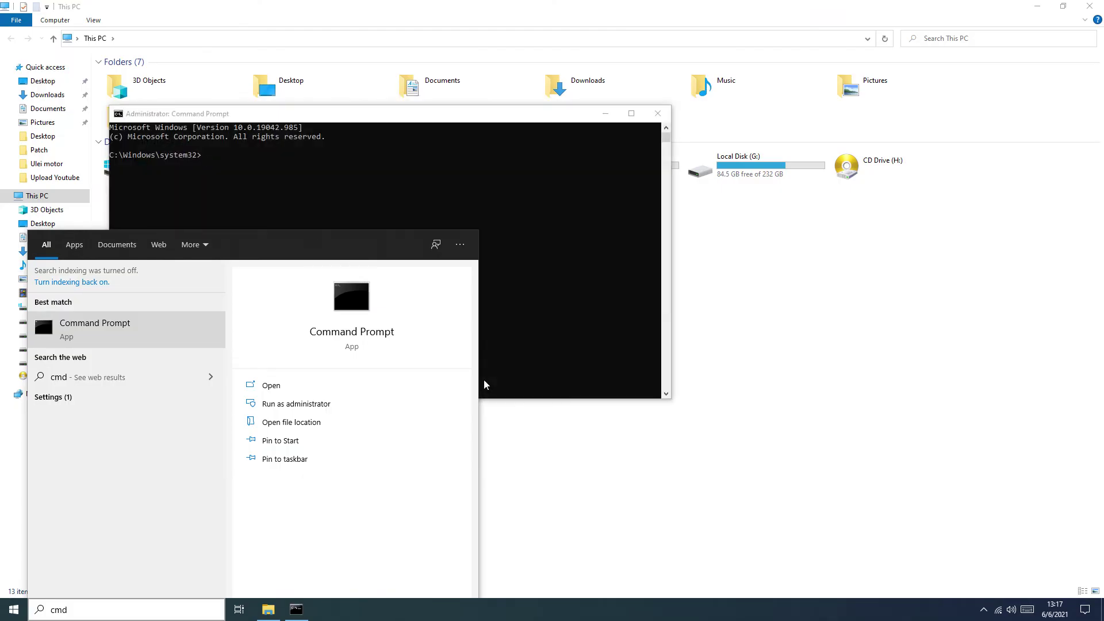
pyautogui.click(358, 119)
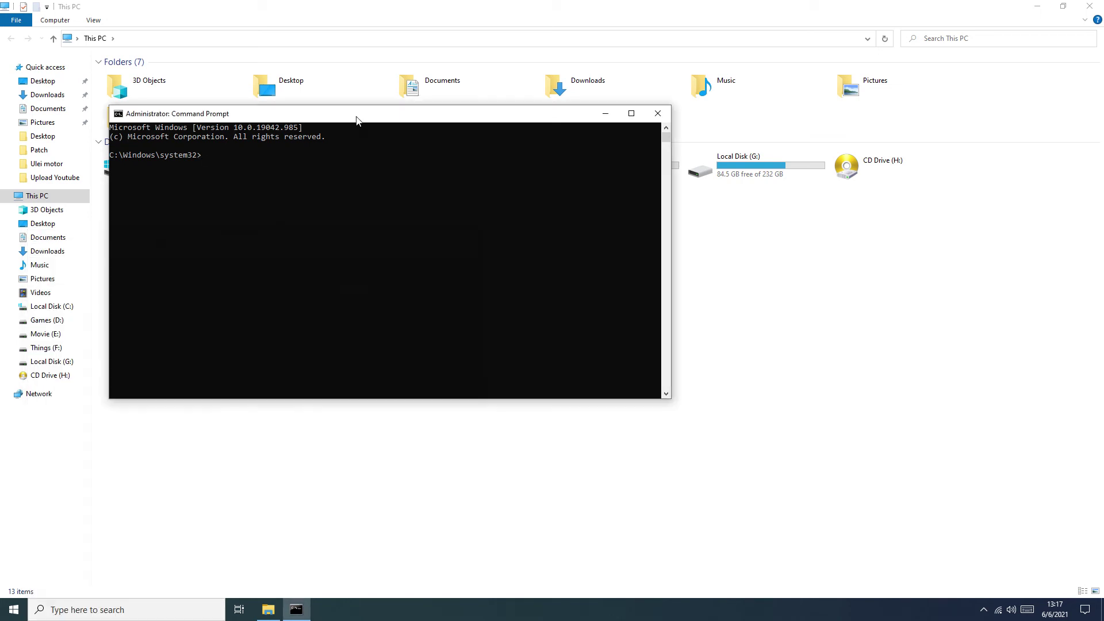
# - Check the TRIM status by running fsutil behavior query DisableDeleteNotify, and close Command Prompt
pyautogui.click(205, 157)
pyautogui.write('fsutil behavior query DisableDeleteNotify')
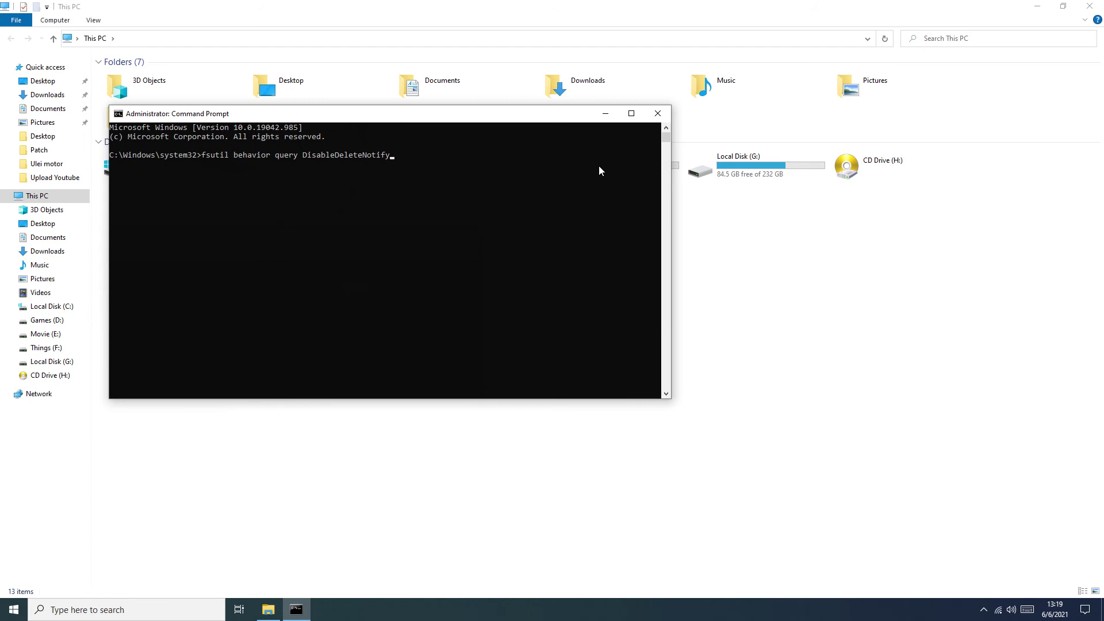
pyautogui.press('Return')
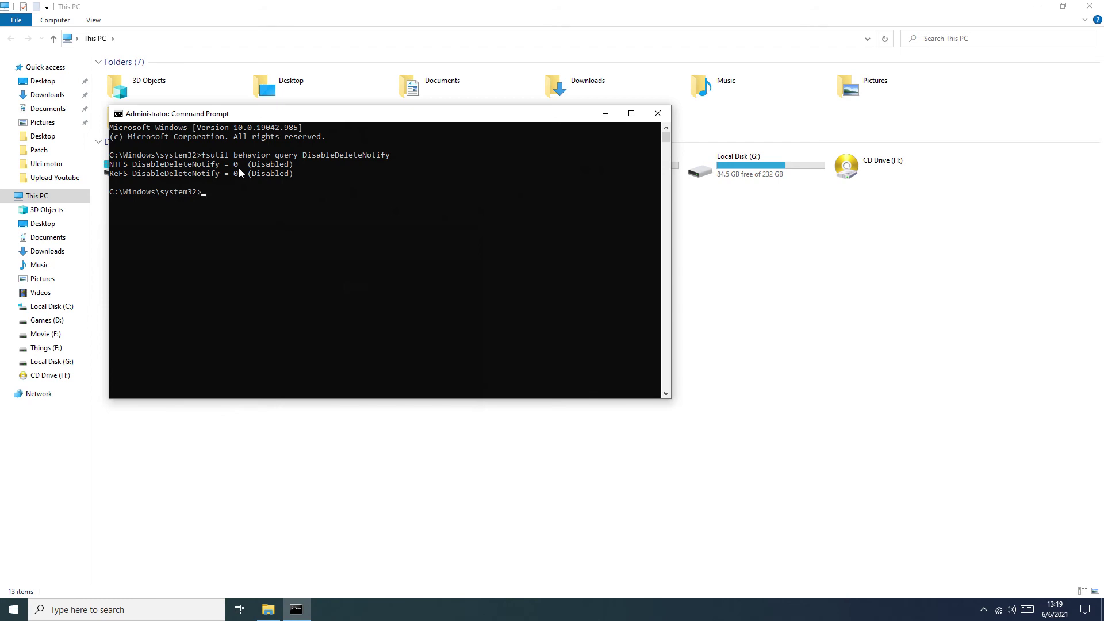
pyautogui.hotkey('alt', 'F4')
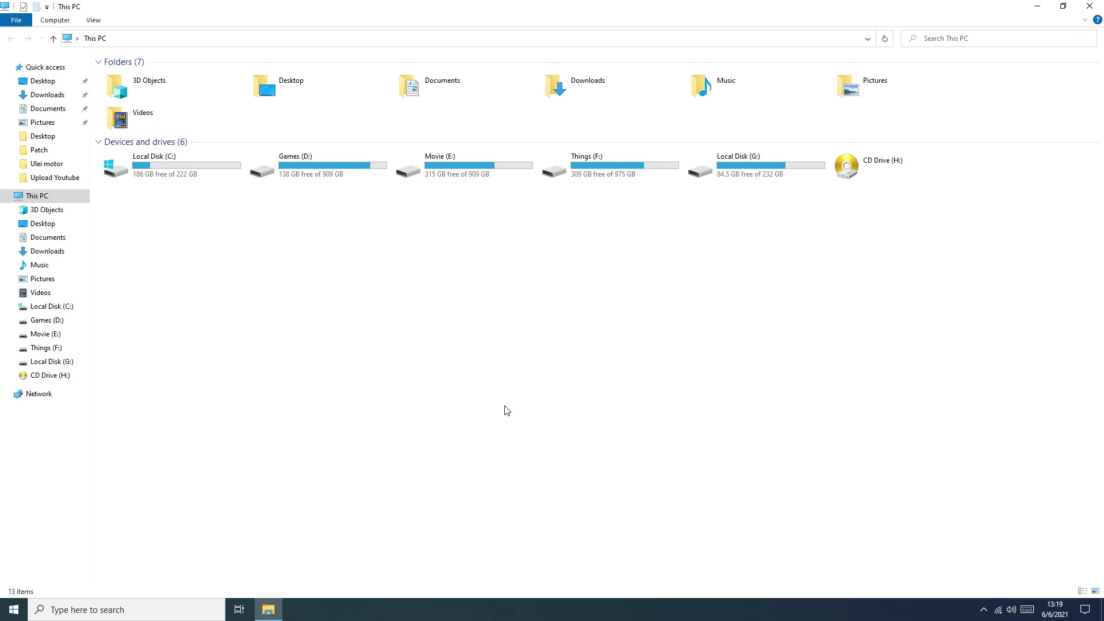
# - Search for control, open Power Options in Control Panel, and select the High performance power plan
pyautogui.click(116, 612)
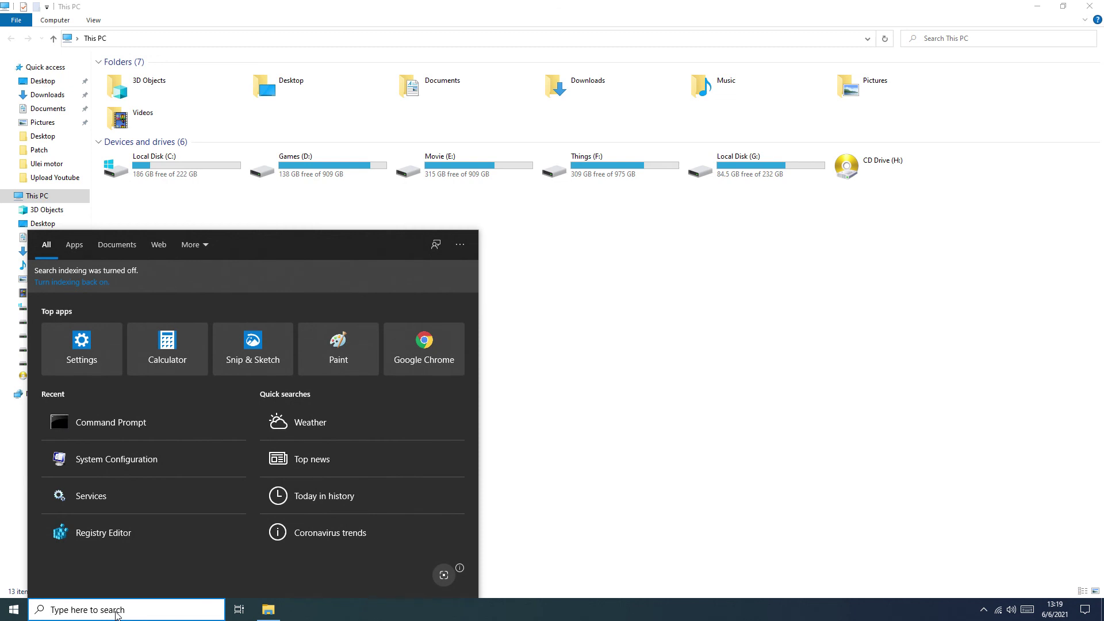
pyautogui.write('control')
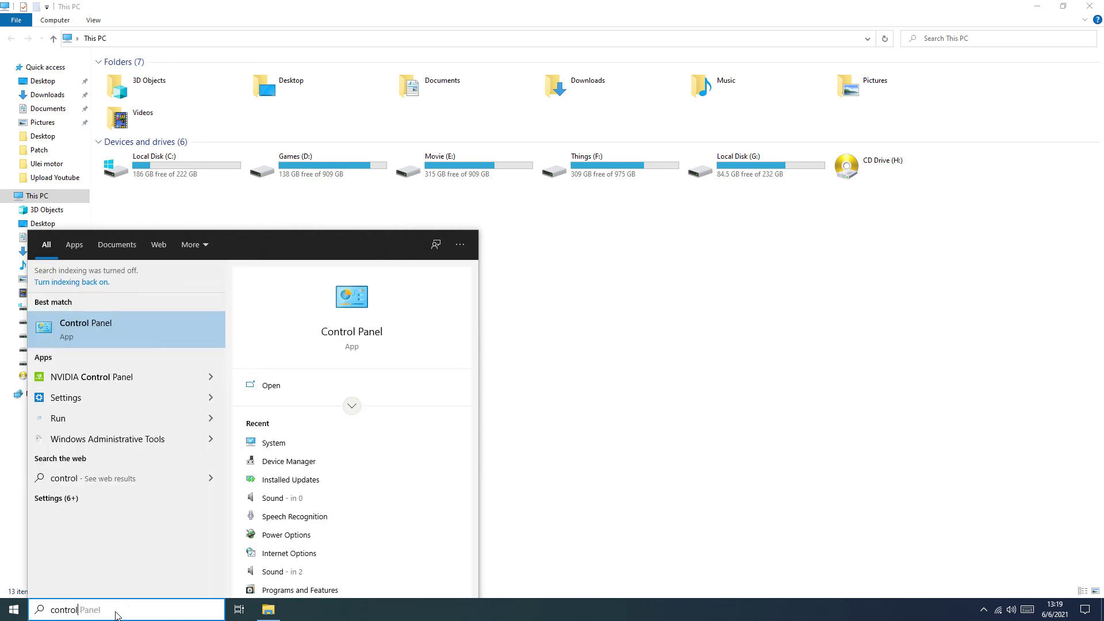
pyautogui.click(149, 325)
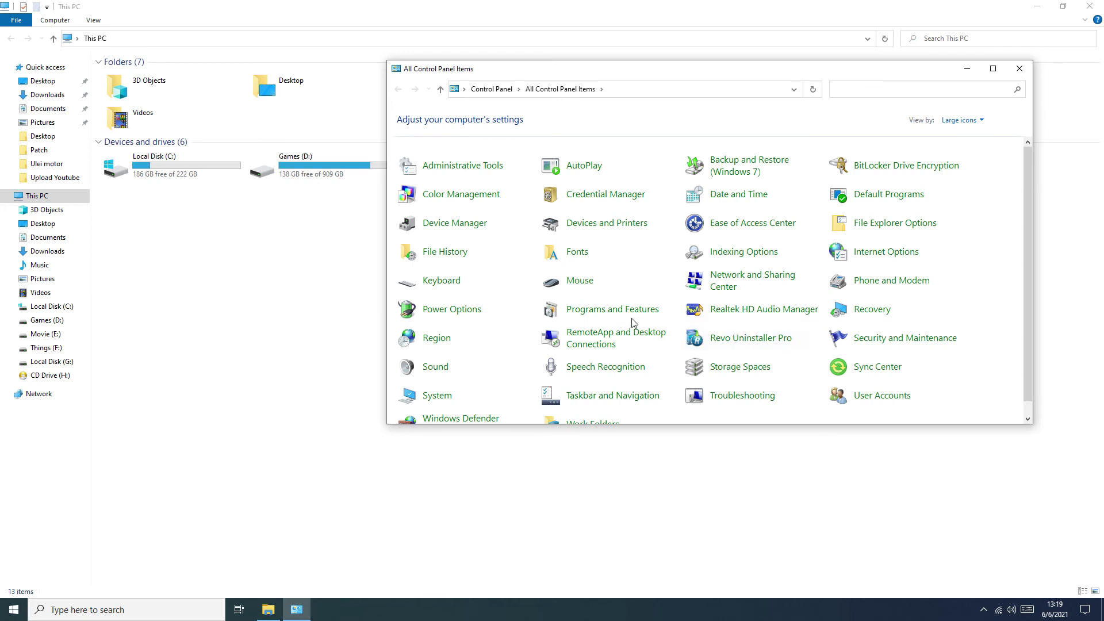
pyautogui.click(460, 311)
pyautogui.click(529, 205)
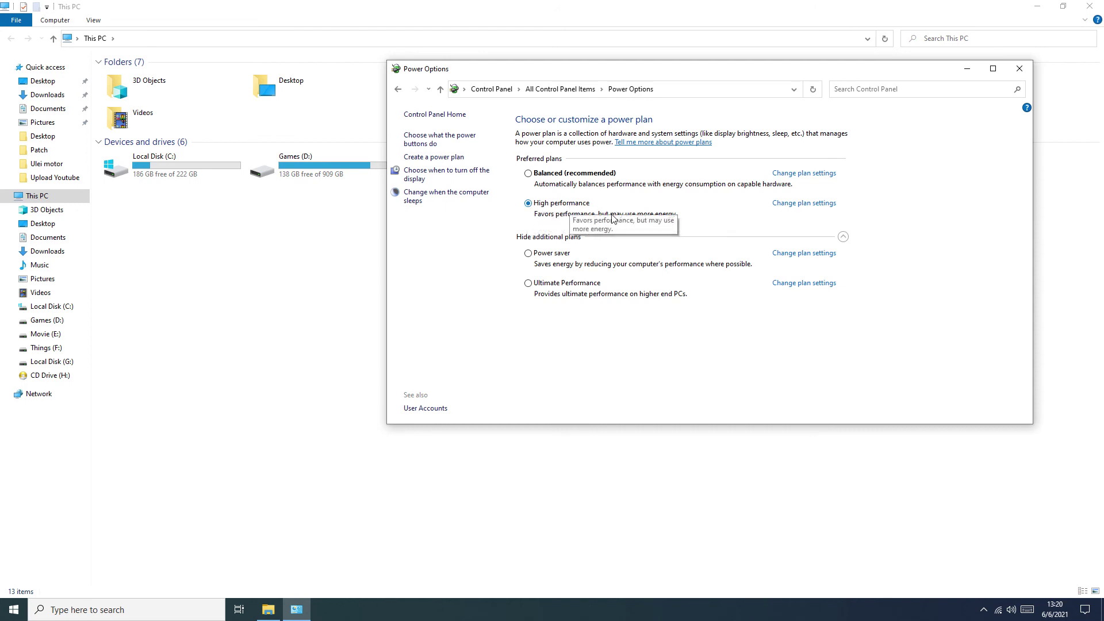
# - Check the Turn off hard disk after setting in the High performance plan's advanced power settings and confirm the dialog
pyautogui.click(811, 204)
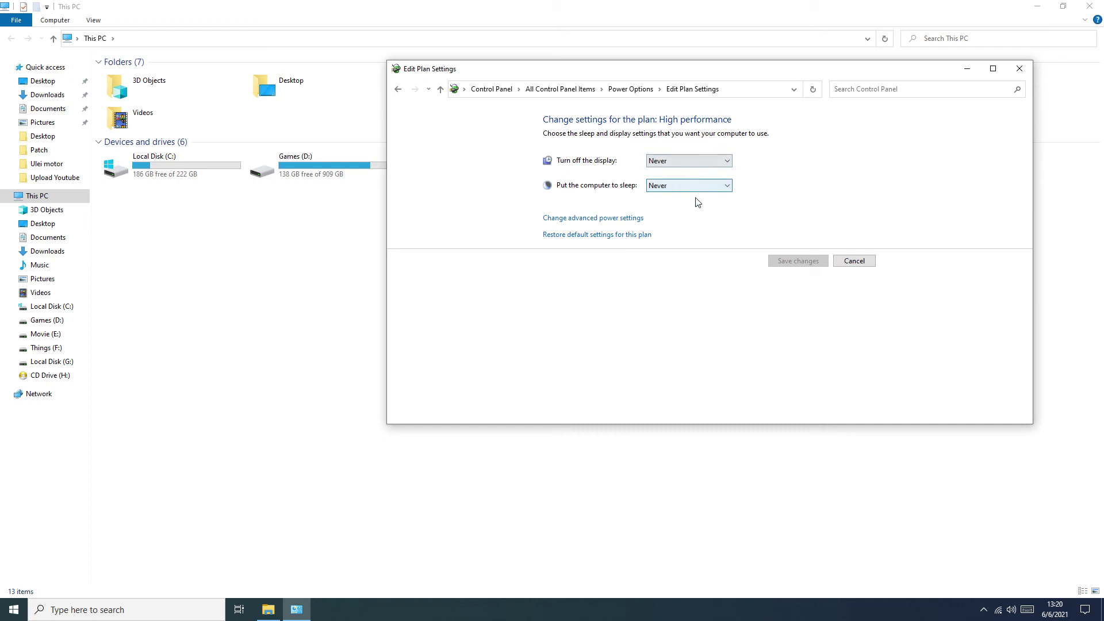
pyautogui.click(587, 223)
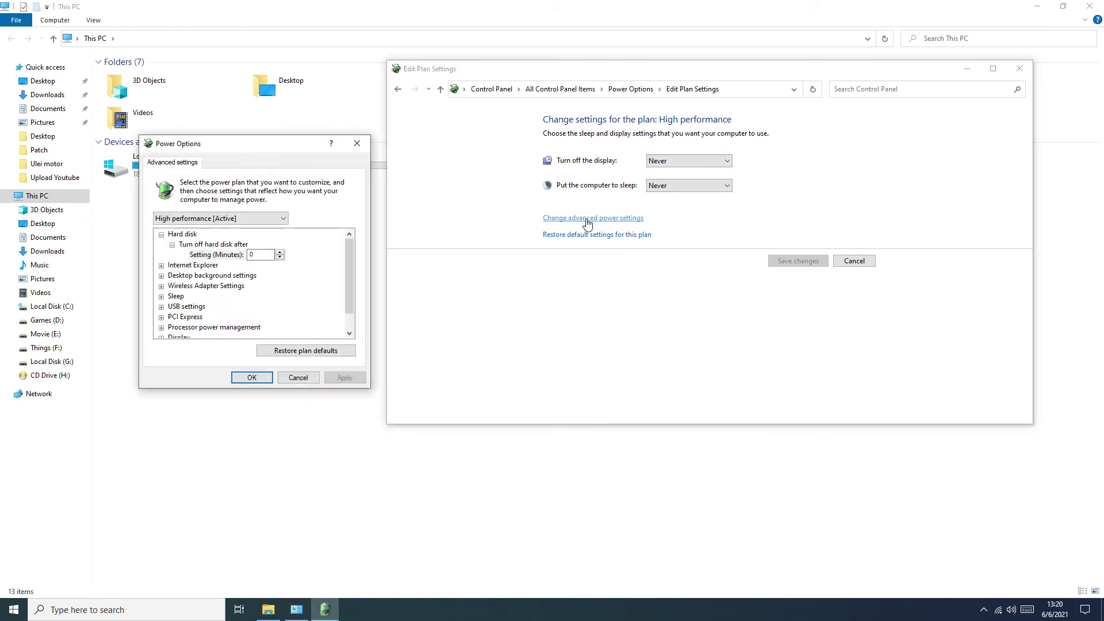
pyautogui.click(187, 245)
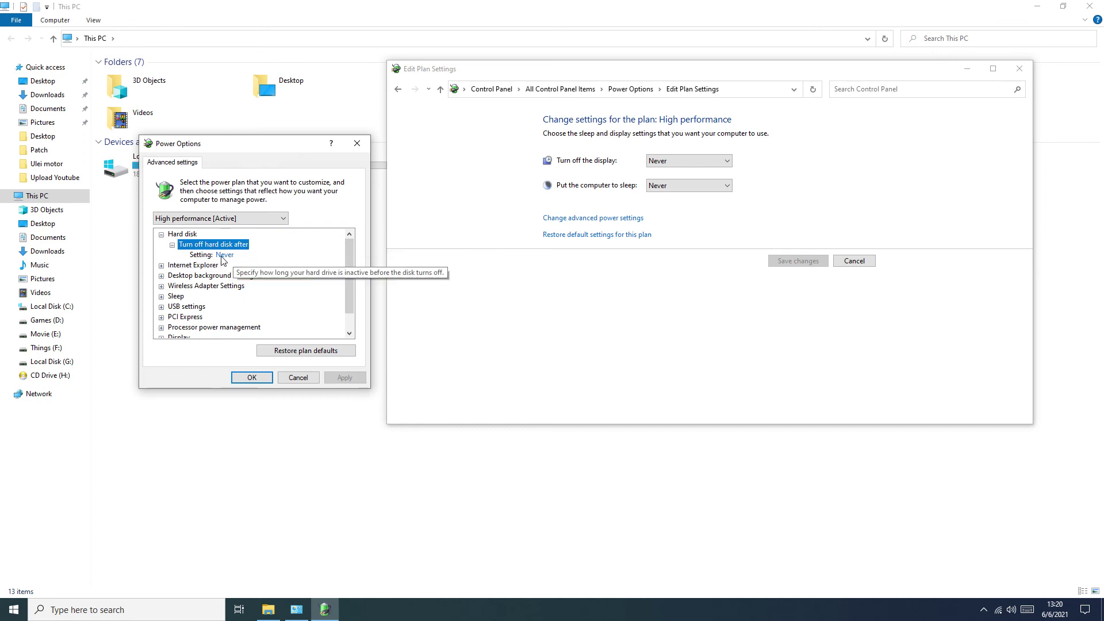
pyautogui.click(257, 378)
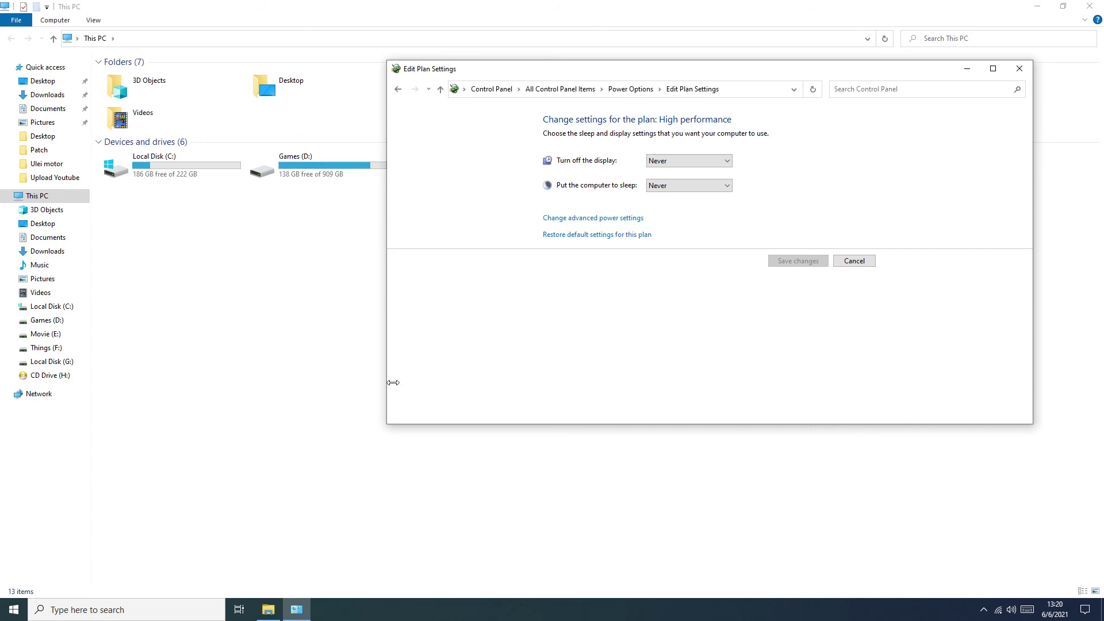
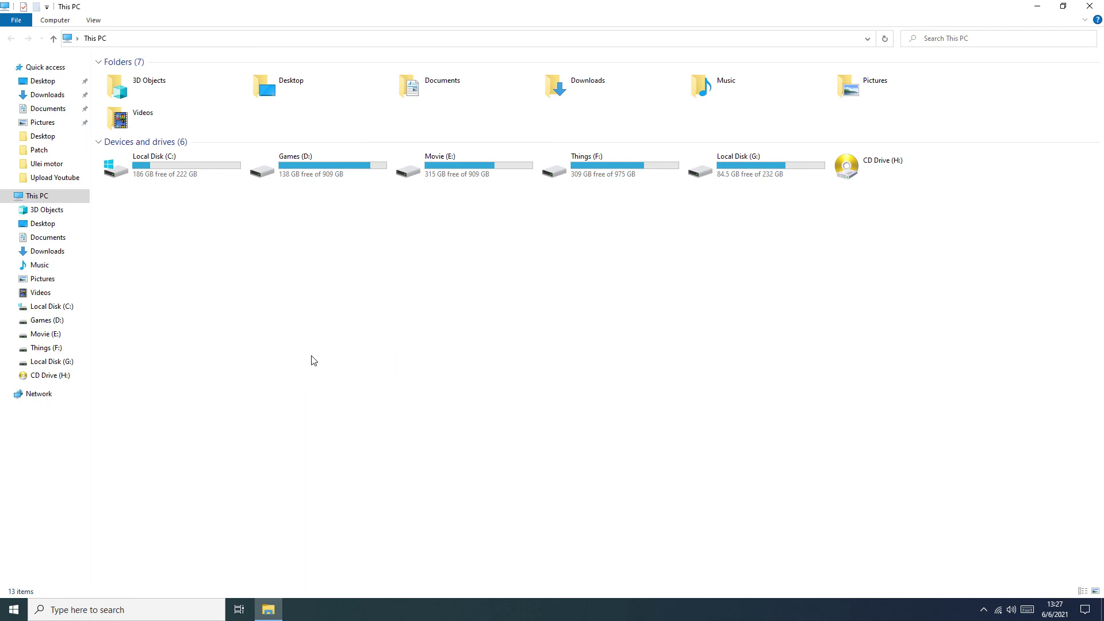
# - Search for reg and run Registry Editor as administrator
pyautogui.click(78, 610)
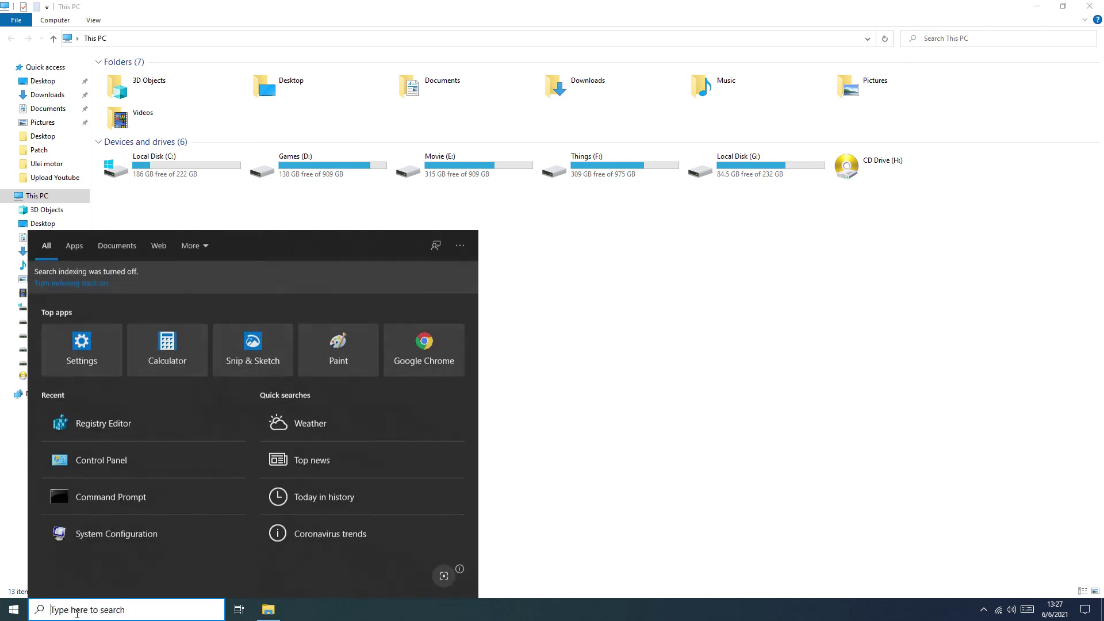
pyautogui.write('reg')
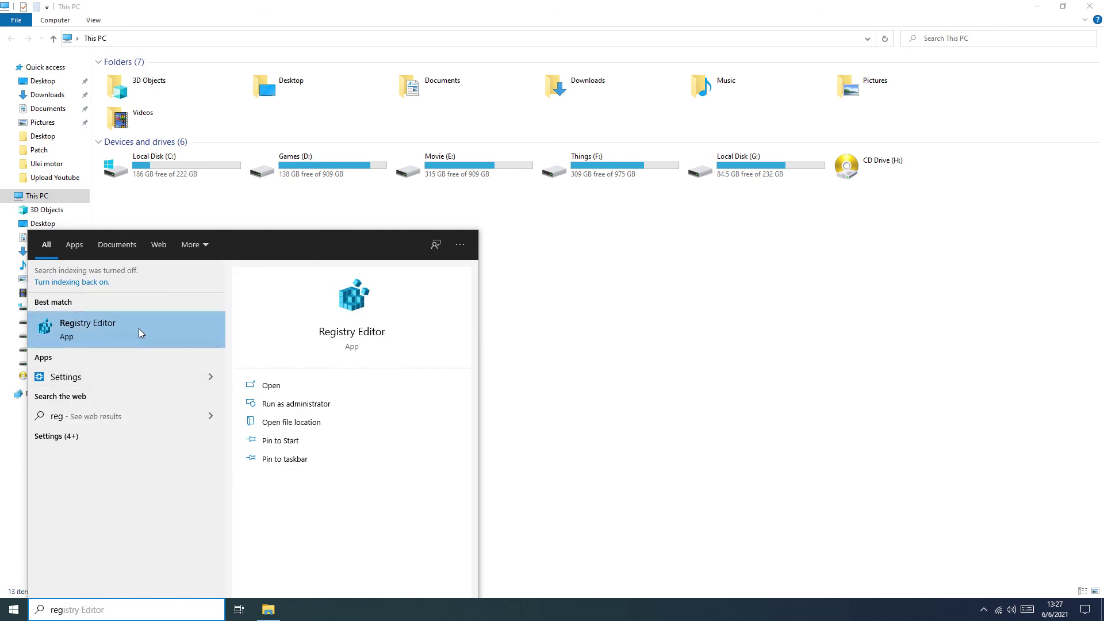
pyautogui.click(295, 404)
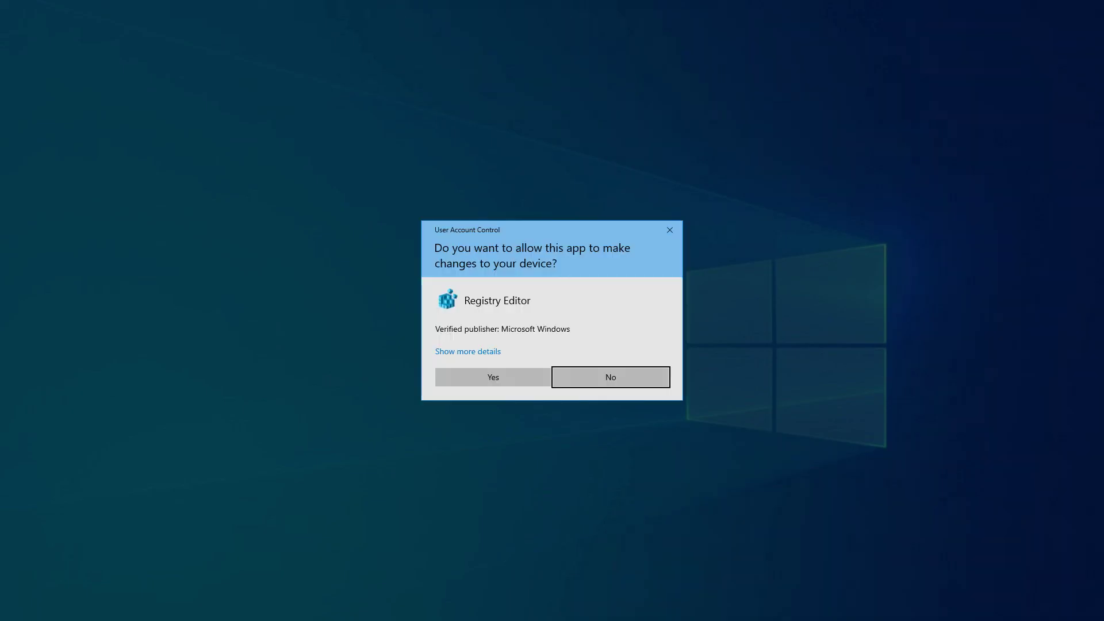
pyautogui.click(492, 377)
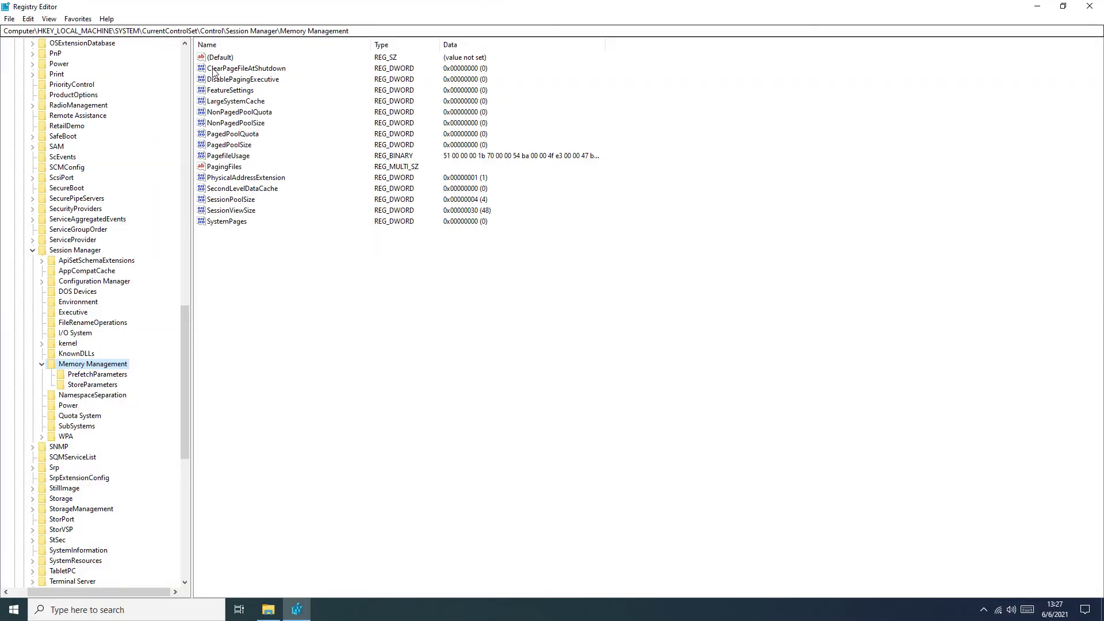
# - Navigate to the registry key HKEY_LOCAL_MACHINE\SYSTEM\CurrentControlSet\Control\Session Manager\Memory Management
pyautogui.moveTo(188, 360); pyautogui.dragTo(187, 102)
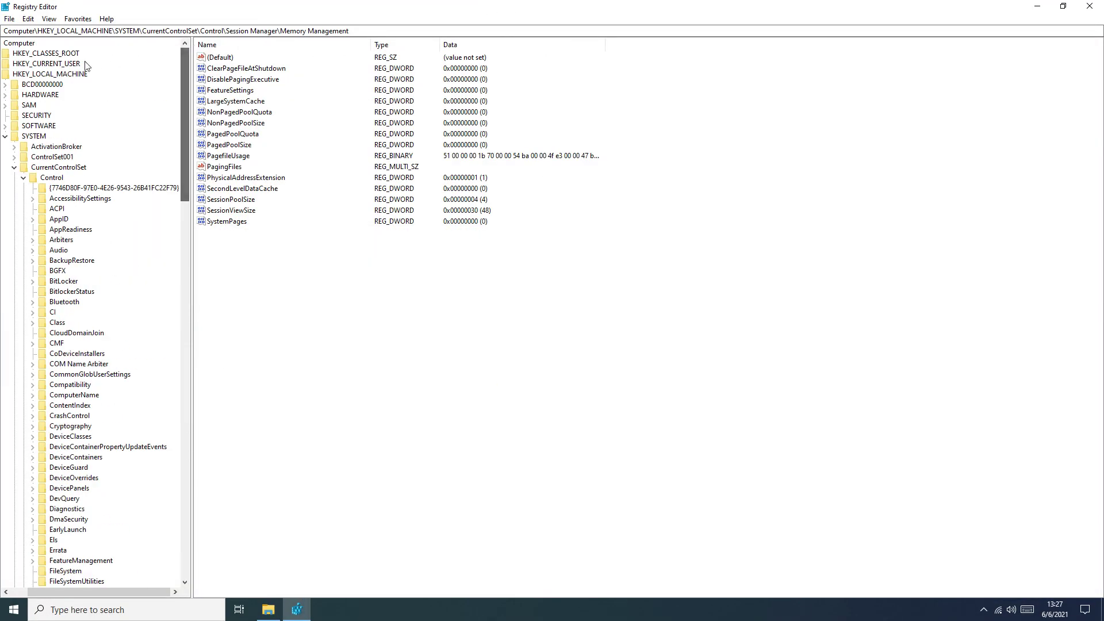
pyautogui.click(39, 75)
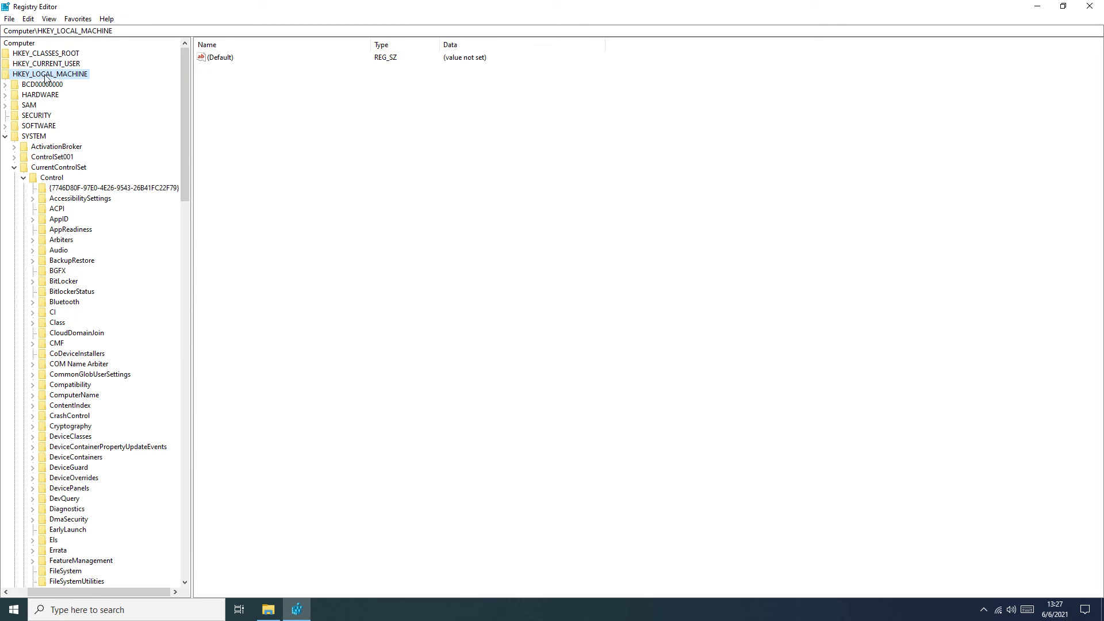
pyautogui.click(33, 138)
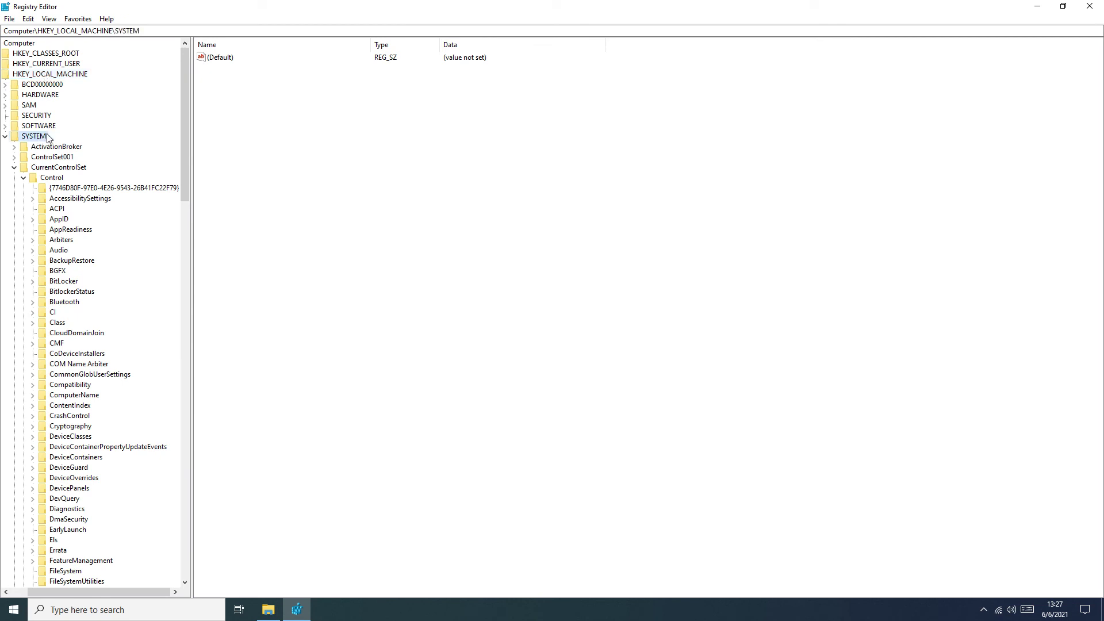
pyautogui.click(64, 171)
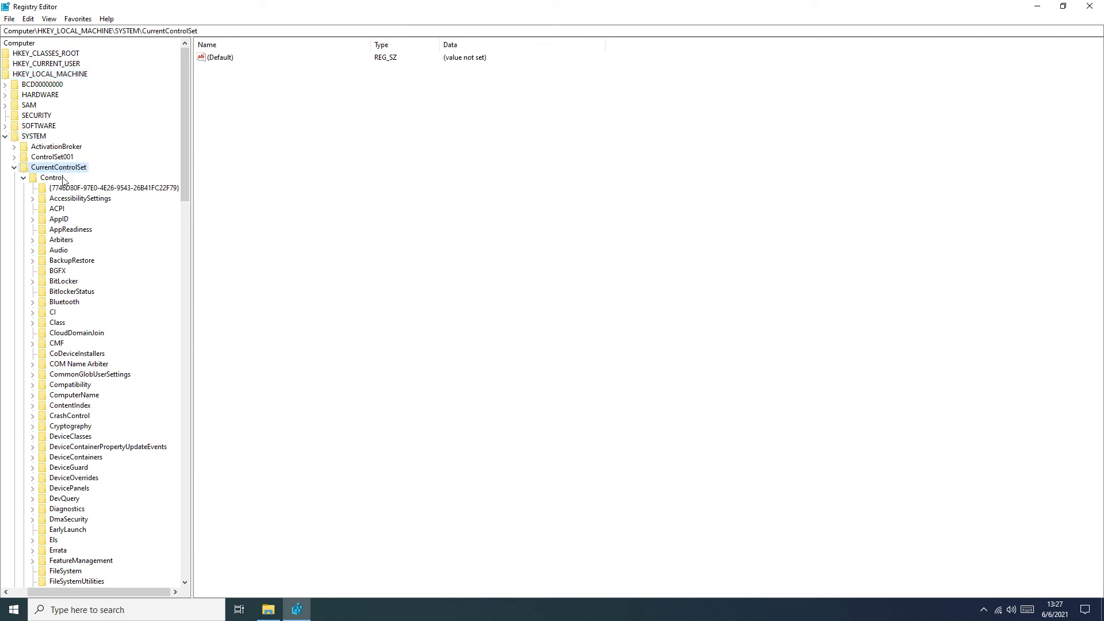
pyautogui.click(59, 180)
pyautogui.moveTo(184, 157); pyautogui.dragTo(179, 398)
pyautogui.click(81, 333)
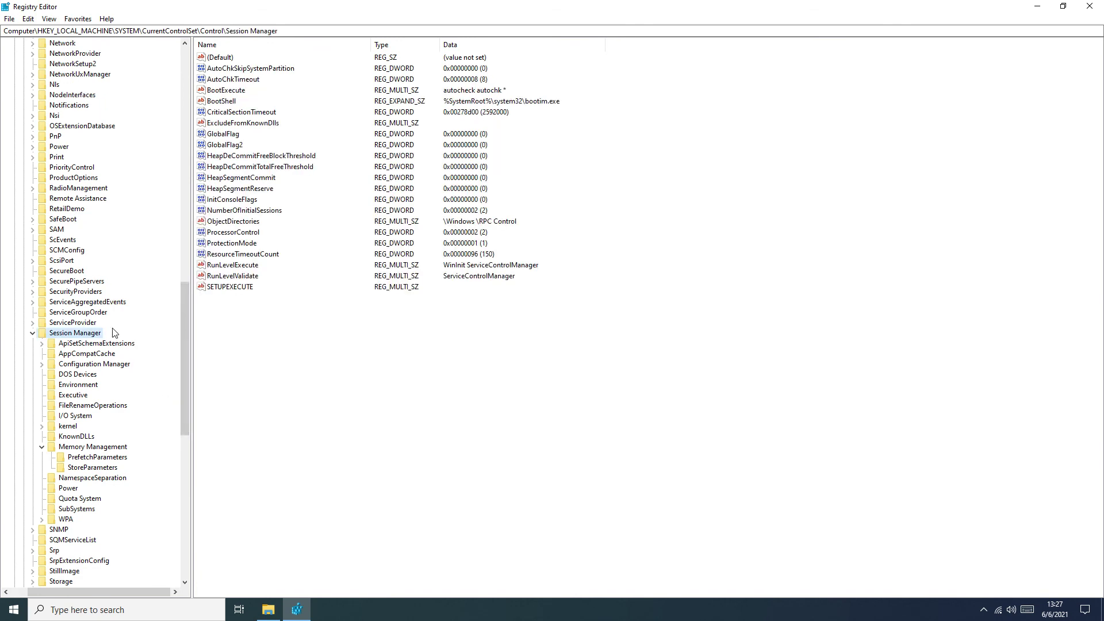
pyautogui.moveTo(181, 366); pyautogui.dragTo(184, 400)
pyautogui.click(75, 303)
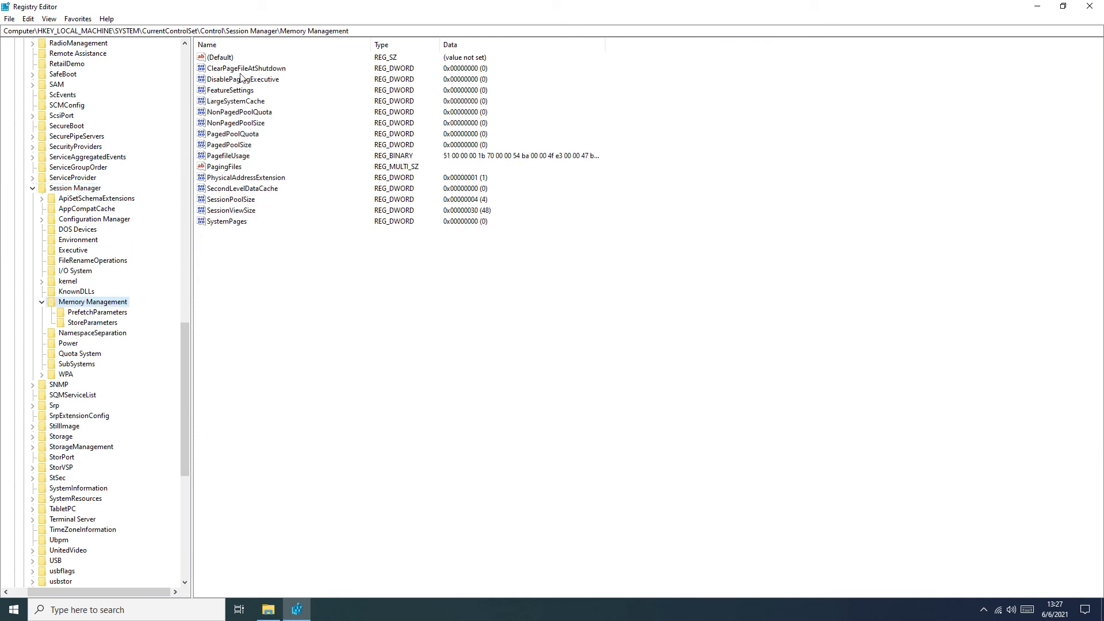
# - Check the value data of ClearPageFileAtShutdown in the Memory Management key and confirm the edit dialog
pyautogui.click(246, 104)
pyautogui.click(249, 70)
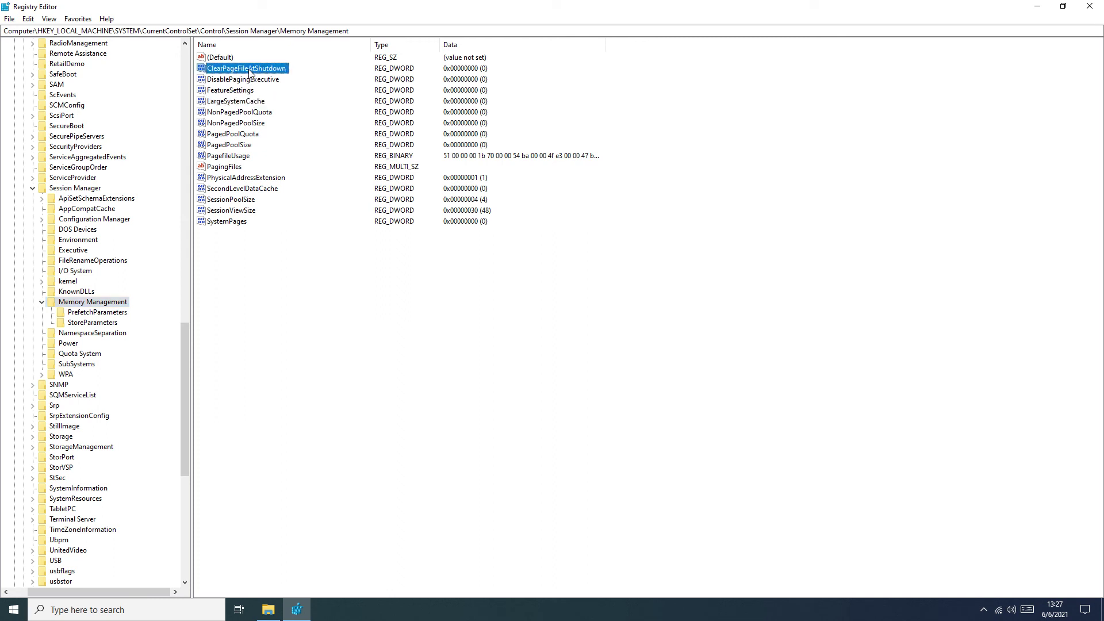
pyautogui.rightClick(249, 71)
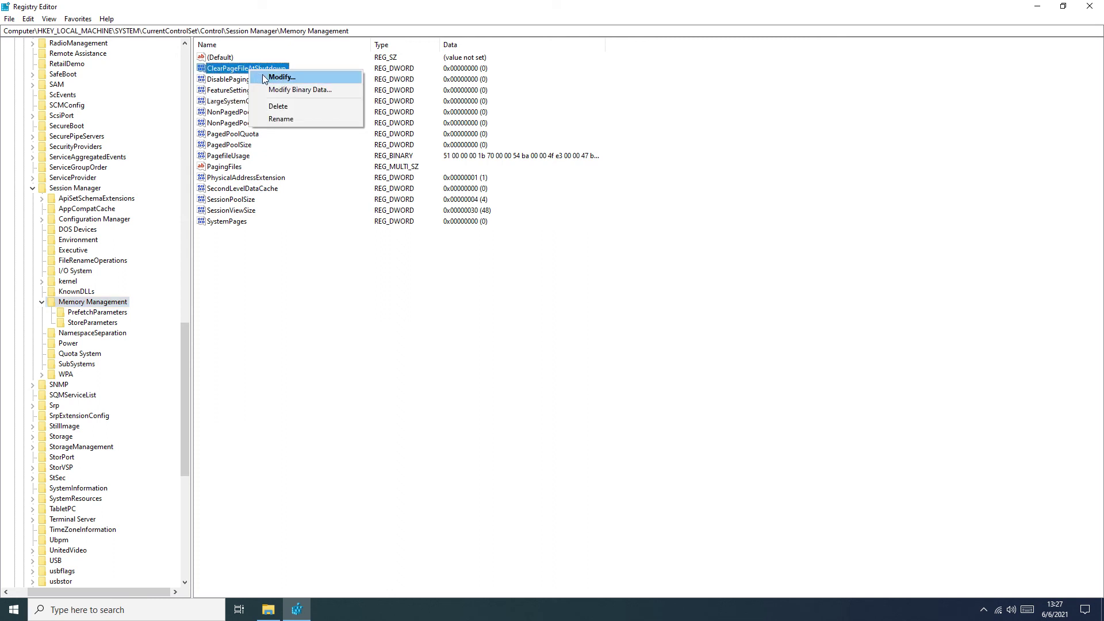
pyautogui.click(273, 78)
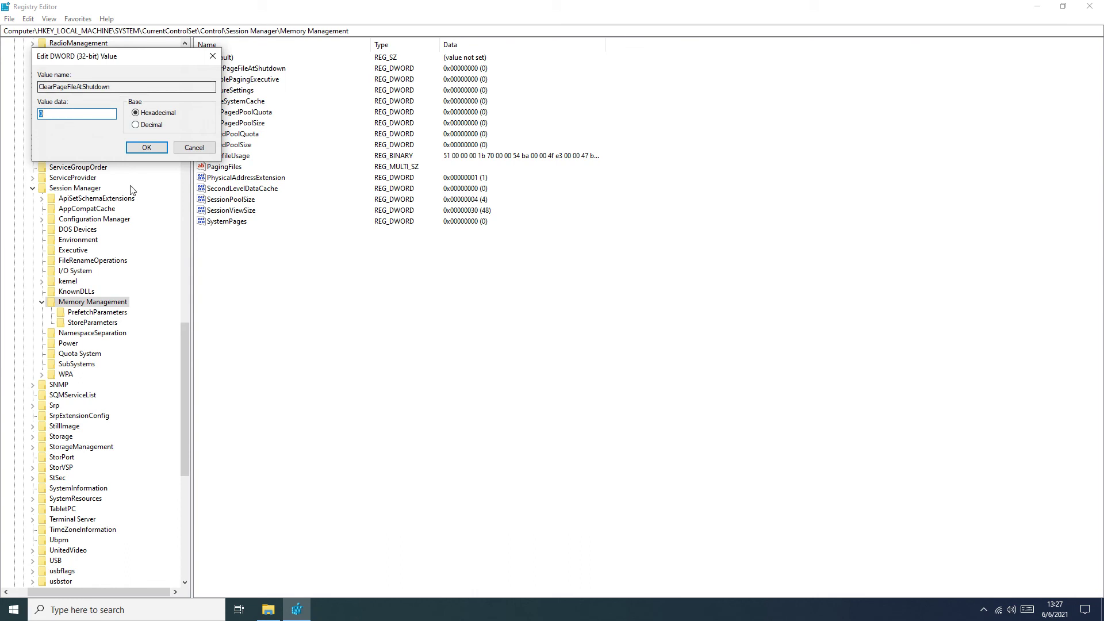
pyautogui.click(147, 148)
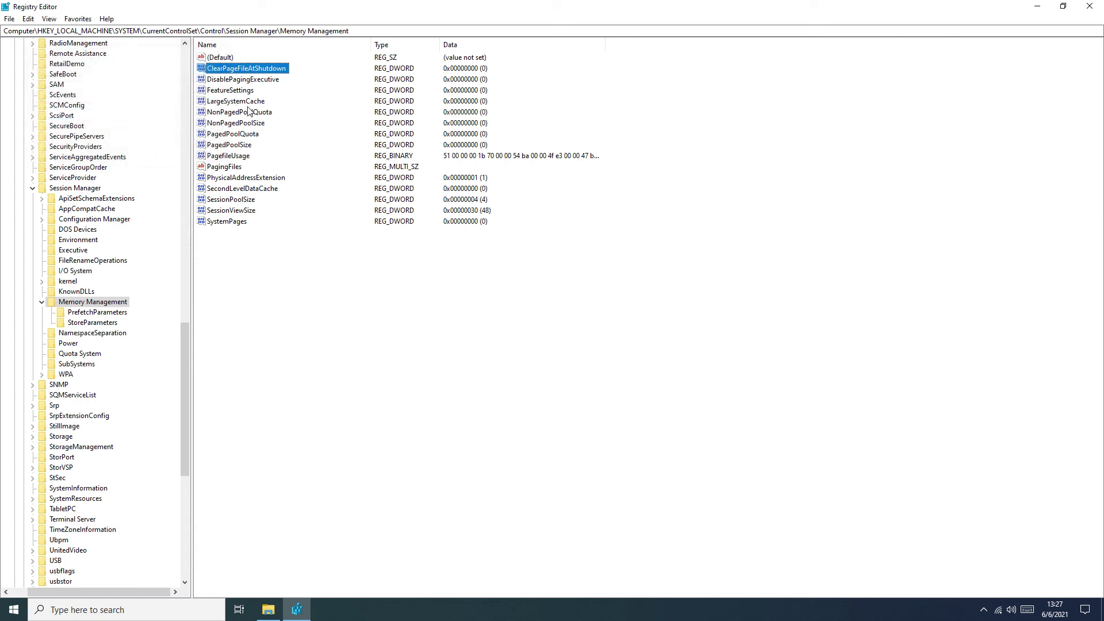
# - Check the value data of LargeSystemCache, confirm the edit dialog, and close Registry Editor
pyautogui.rightClick(239, 103)
pyautogui.click(269, 108)
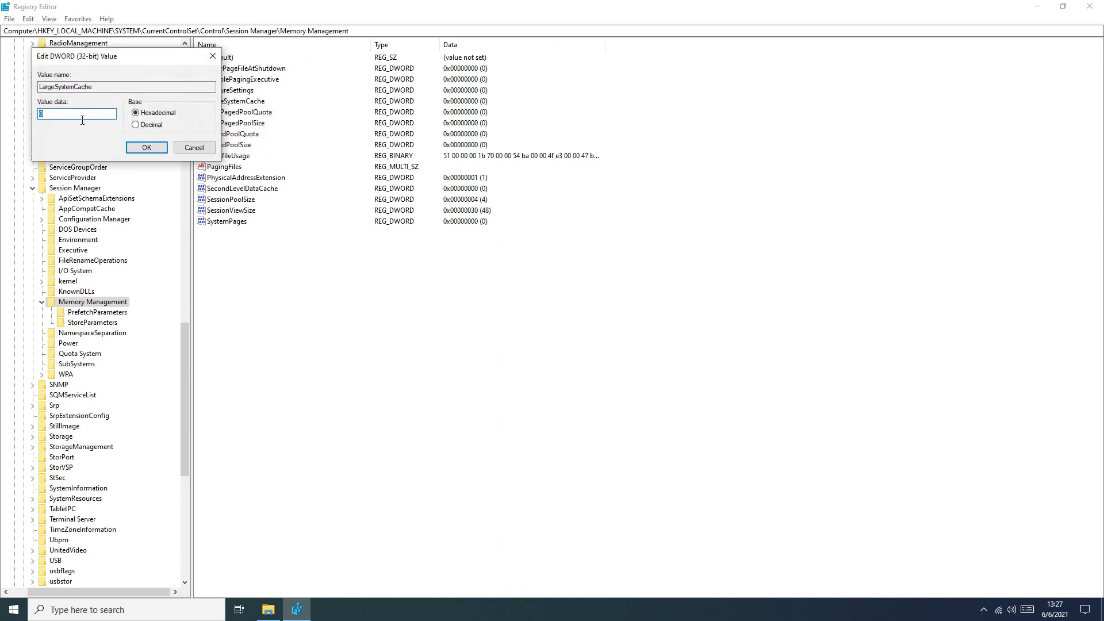
pyautogui.click(146, 151)
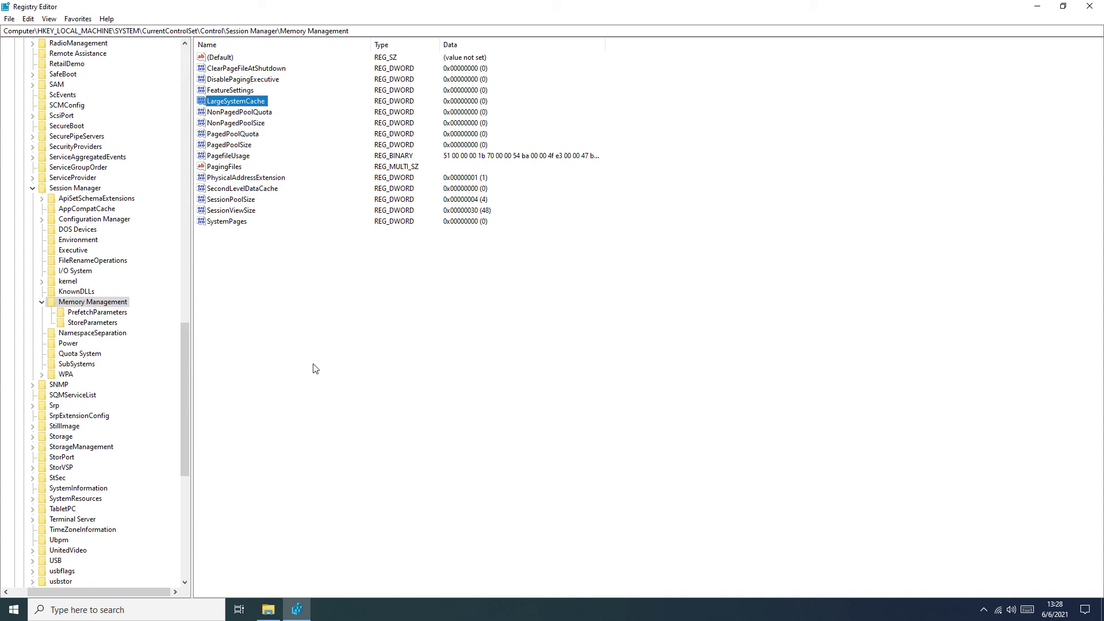
pyautogui.click(1091, 6)
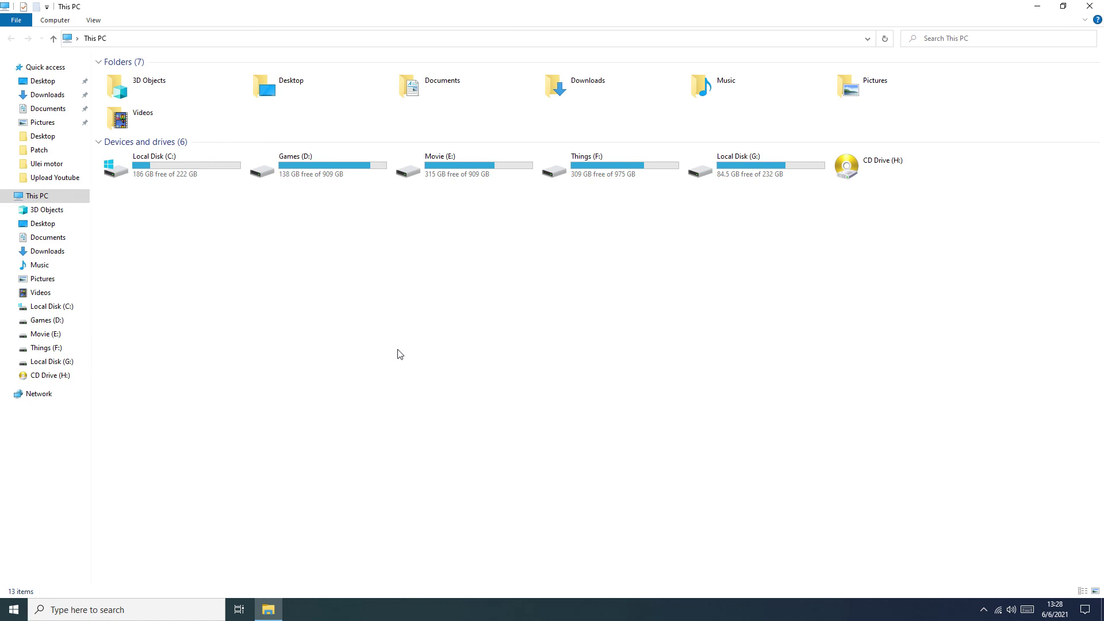